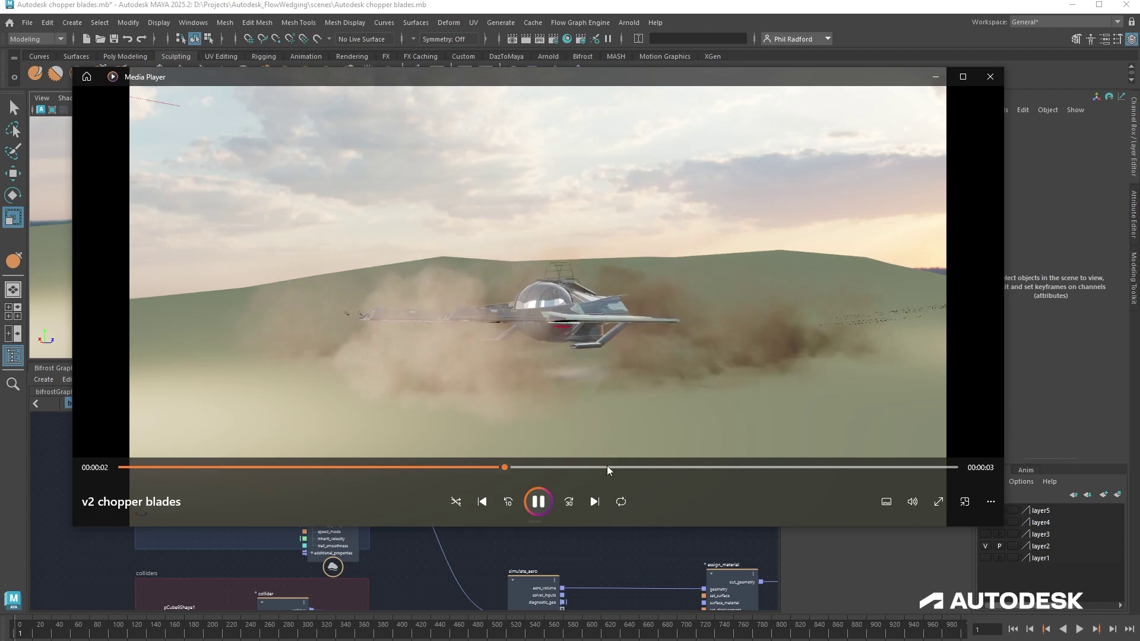
Close the v2 chopper blades video and return to the aircraft in the perspective viewport.
left_click(989, 77)
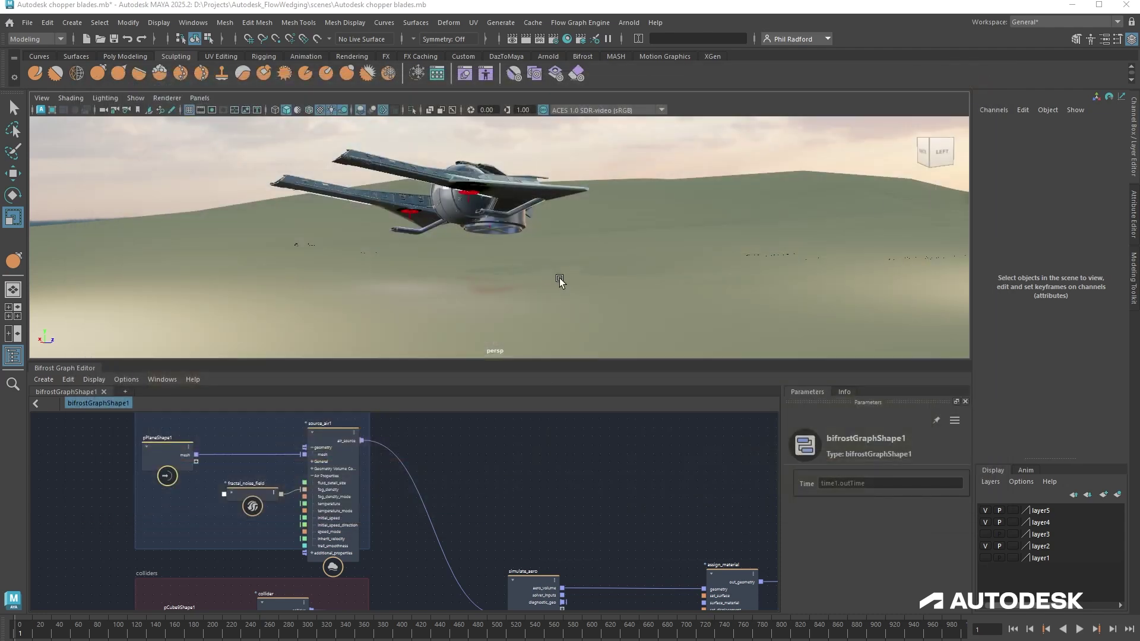
left_click_drag(560, 277, 444, 293, "alt")
left_click(652, 250)
left_click(646, 252, "ctrl")
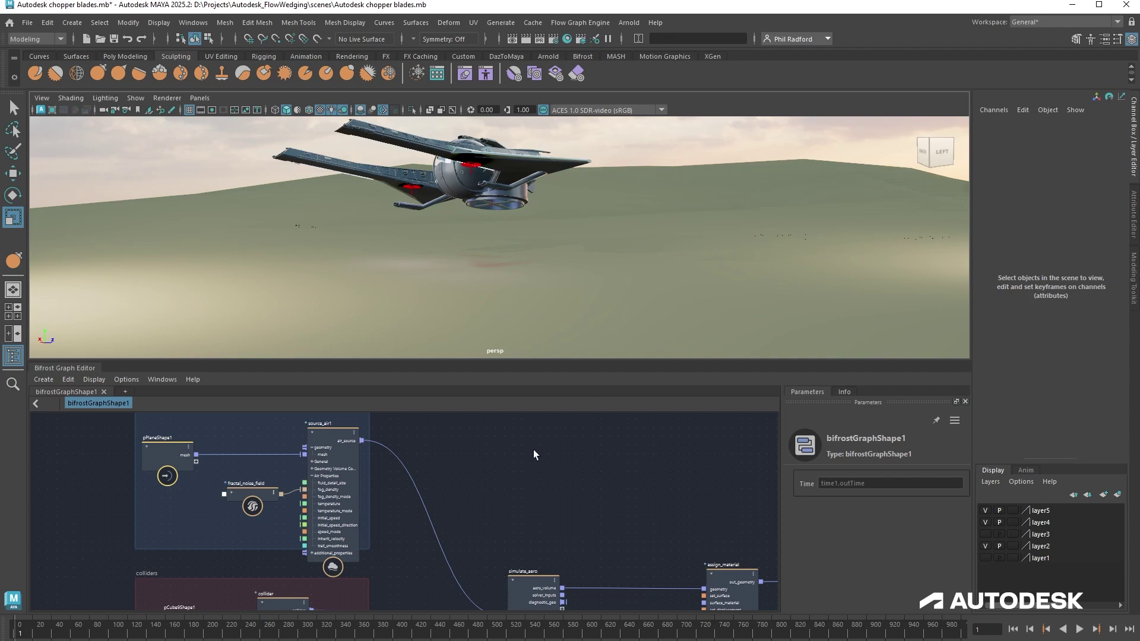
Examine the source_air1 node's Air Properties and the fractal_noise_field node feeding its fog density.
left_click(346, 489)
scroll(855, 541, "down", 6)
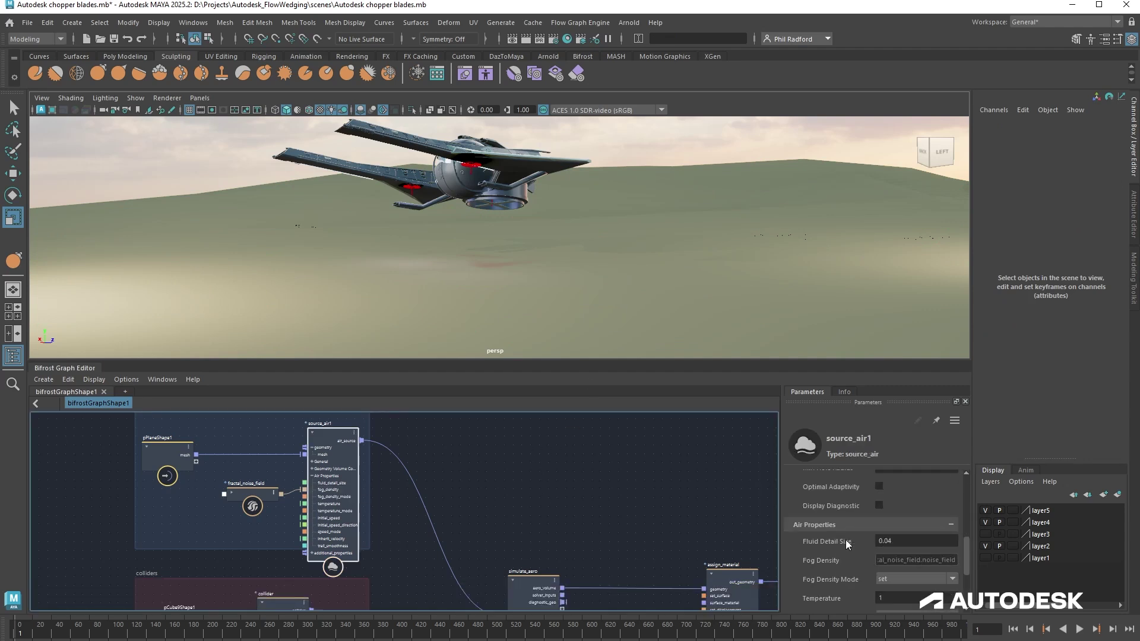
left_click(873, 526)
scroll(815, 526, "up", 2)
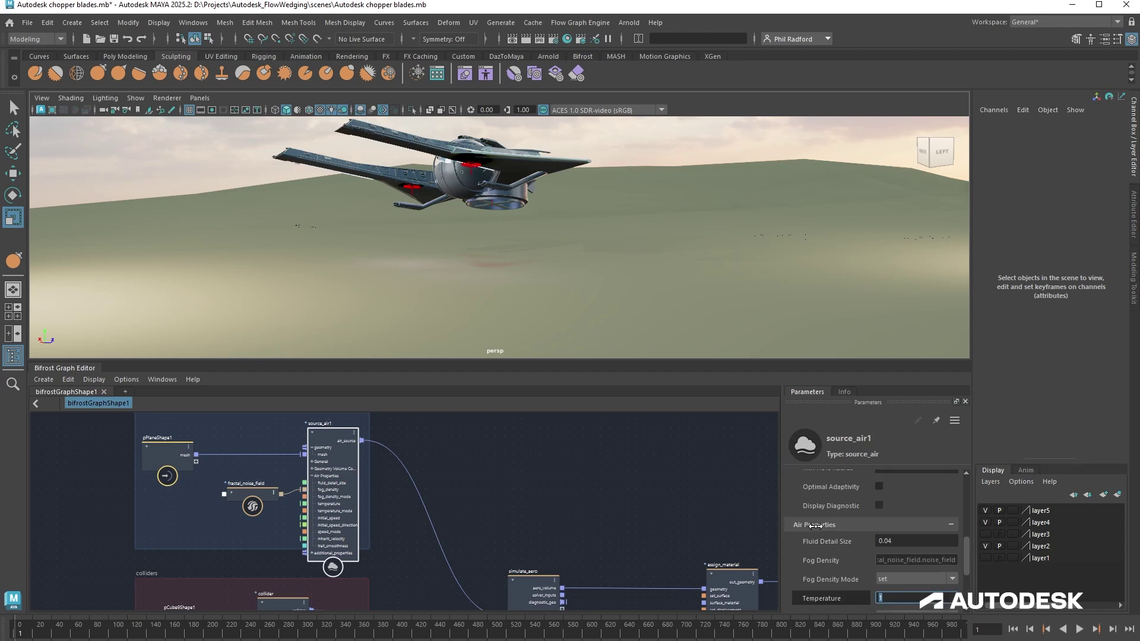
left_click_drag(253, 494, 242, 492)
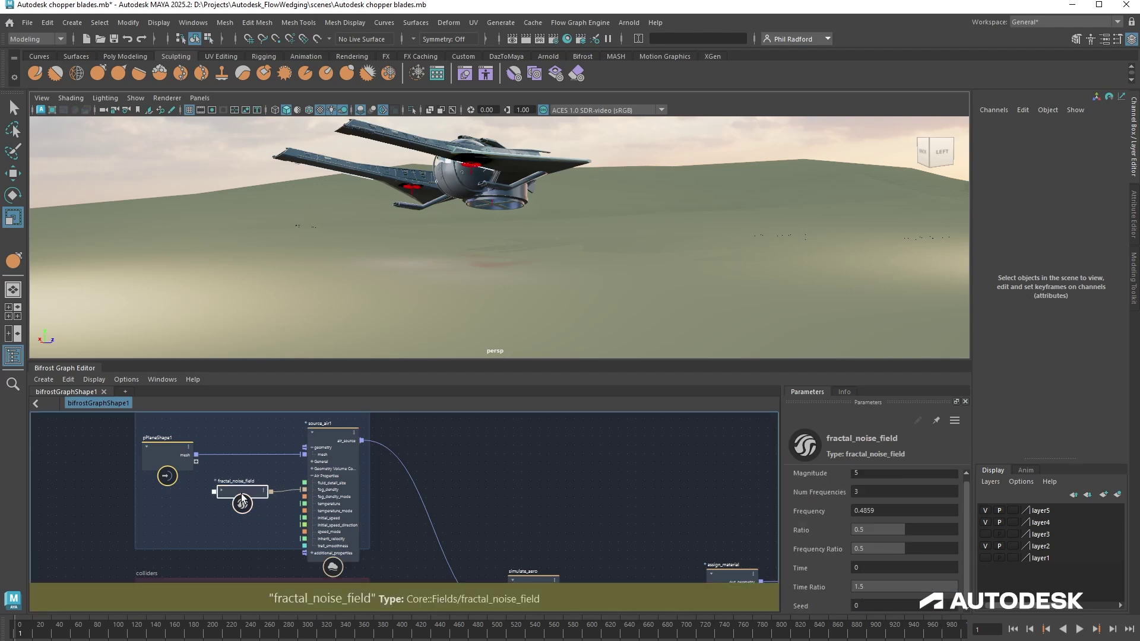
scroll(318, 501, "up", 2)
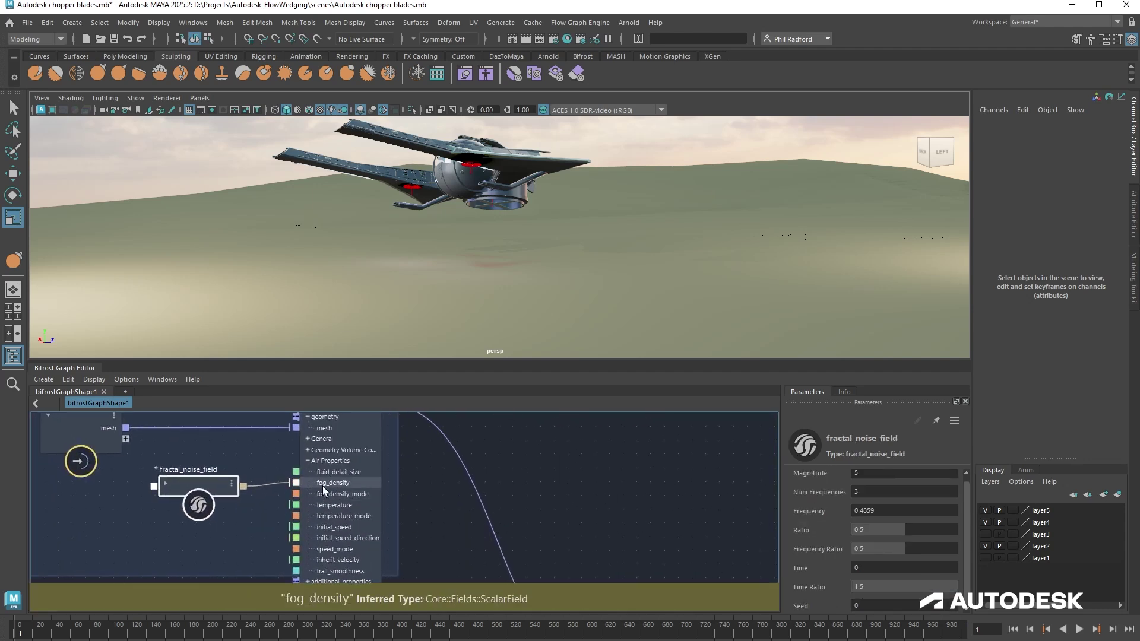
scroll(323, 486, "down", 2)
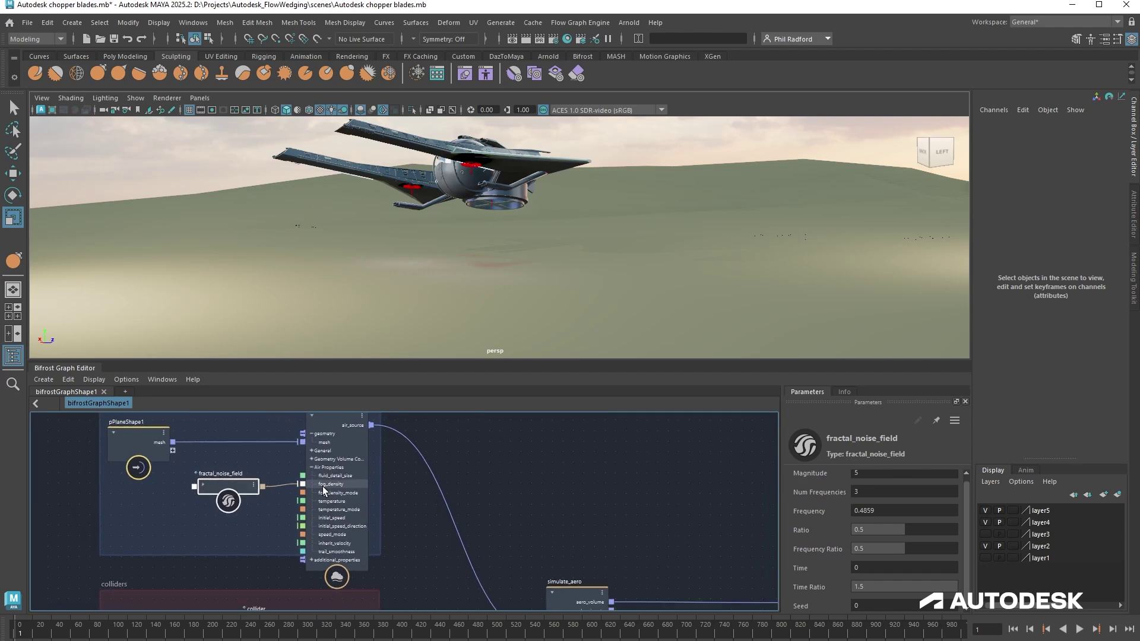
Show layer3 to reveal the collider mesh below the aircraft, and examine the collider node's Common Properties.
middle_click_drag(494, 487, 493, 450)
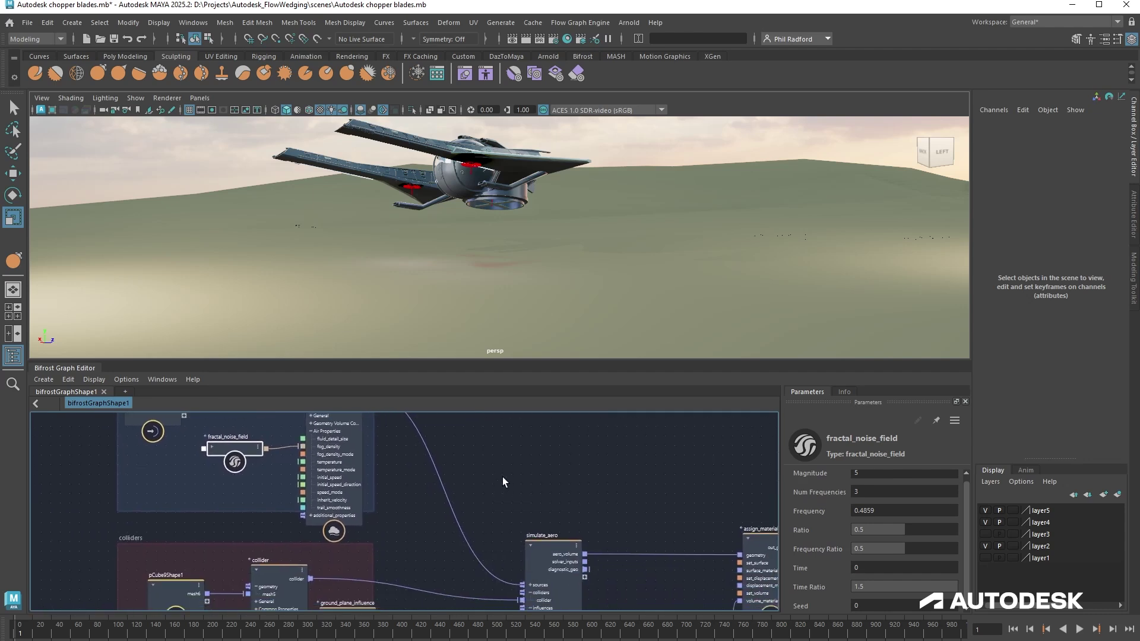
middle_click_drag(539, 485, 533, 422)
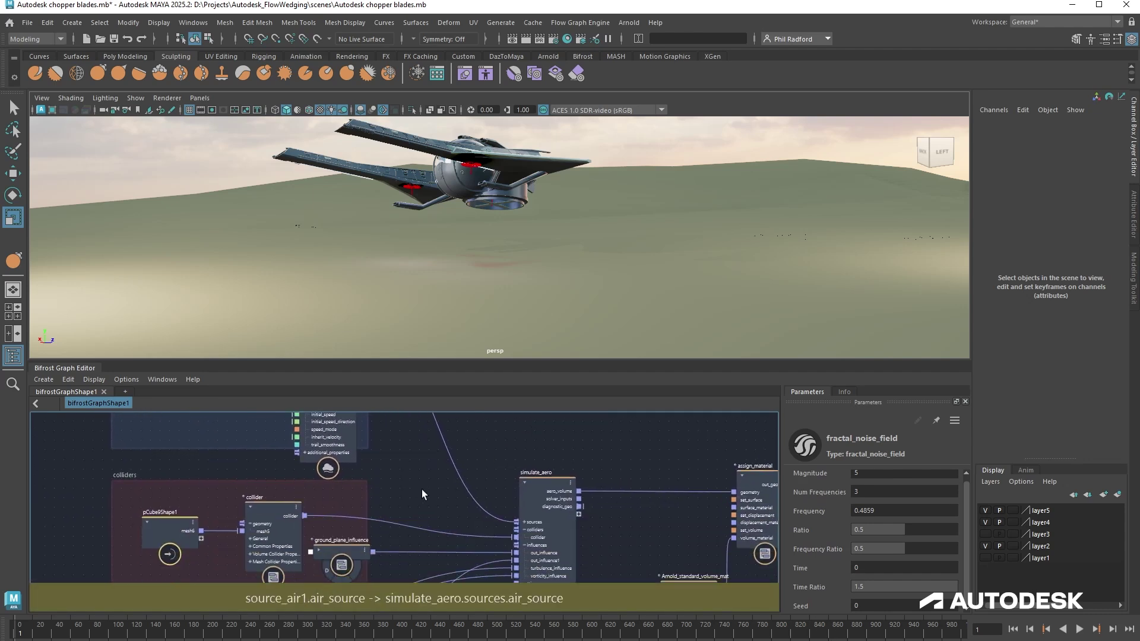
left_click(985, 534)
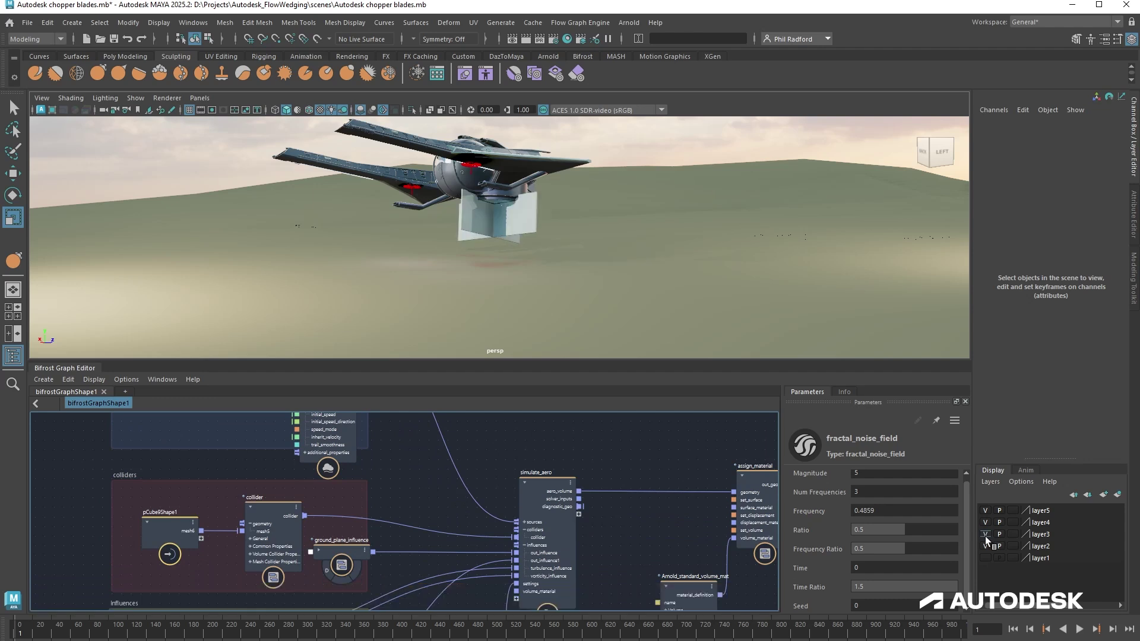
left_click(532, 223)
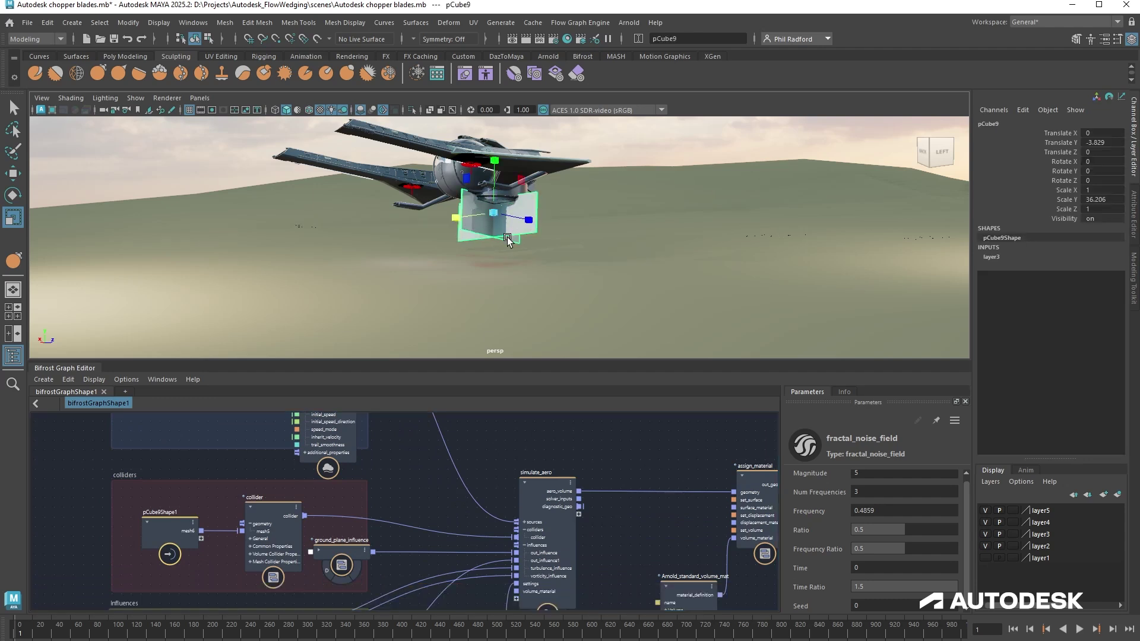
left_click(270, 518)
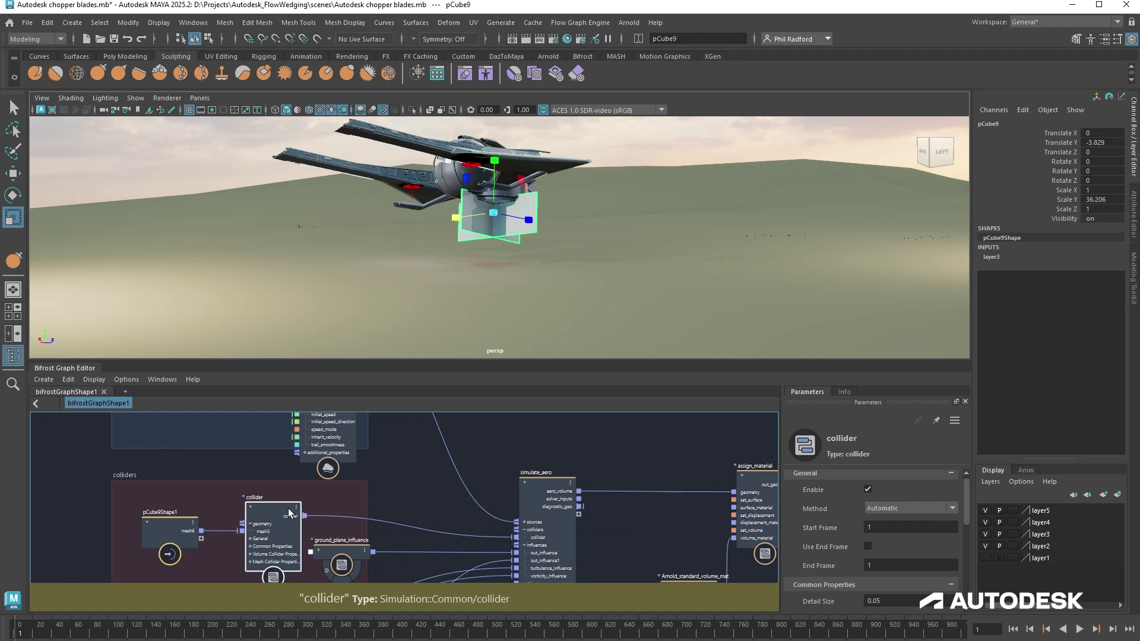
scroll(815, 530, "down", 3)
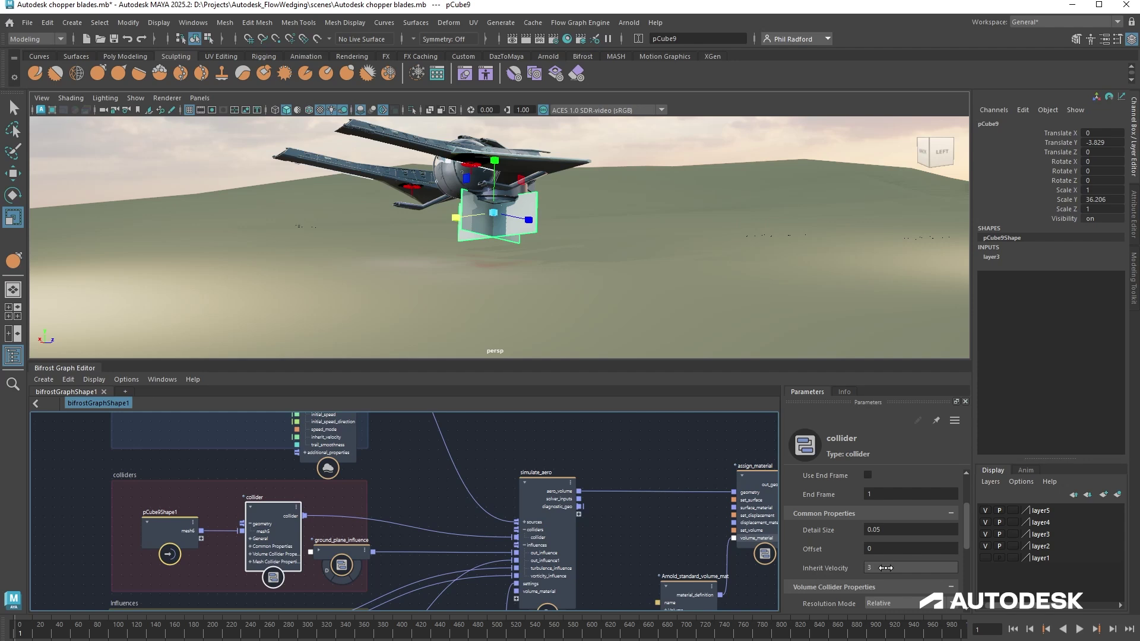
Examine the influences group and the turbulence parameters of the aero_einstein_influence node.
left_click(481, 426)
scroll(480, 433, "down", 3)
scroll(543, 550, "down", 3)
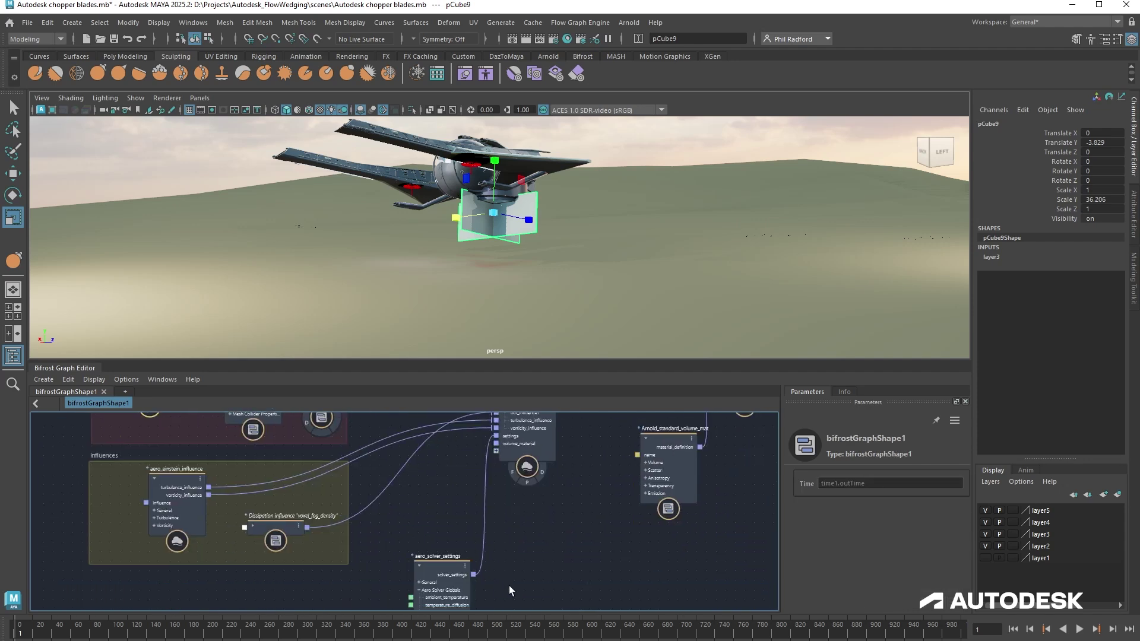
left_click(216, 503)
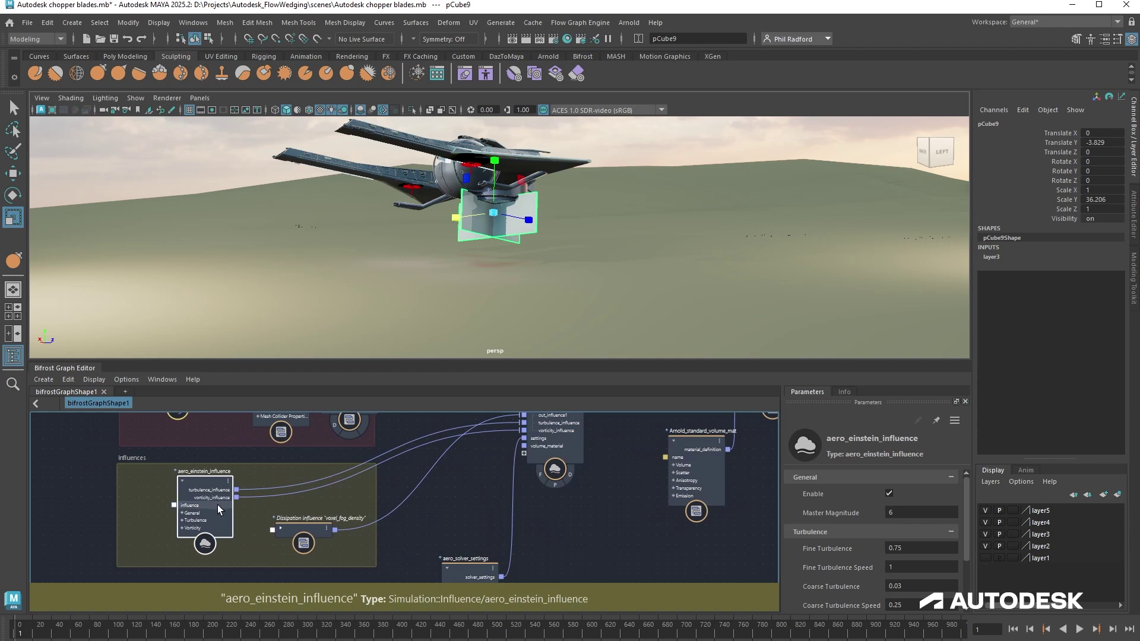
key("f")
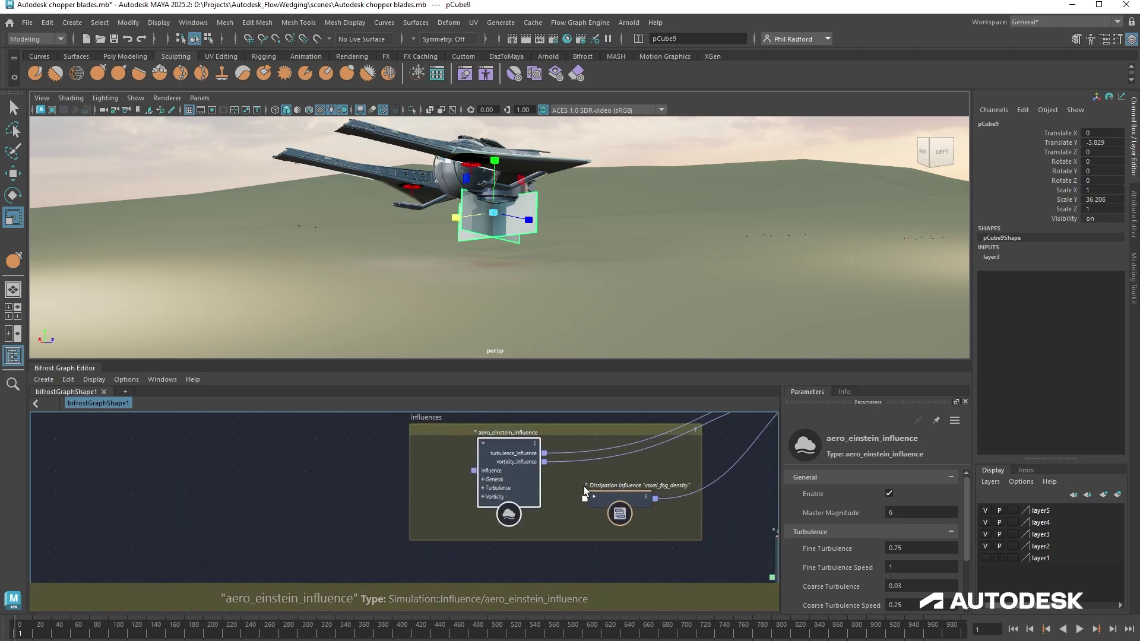
middle_click_drag(583, 486, 472, 532)
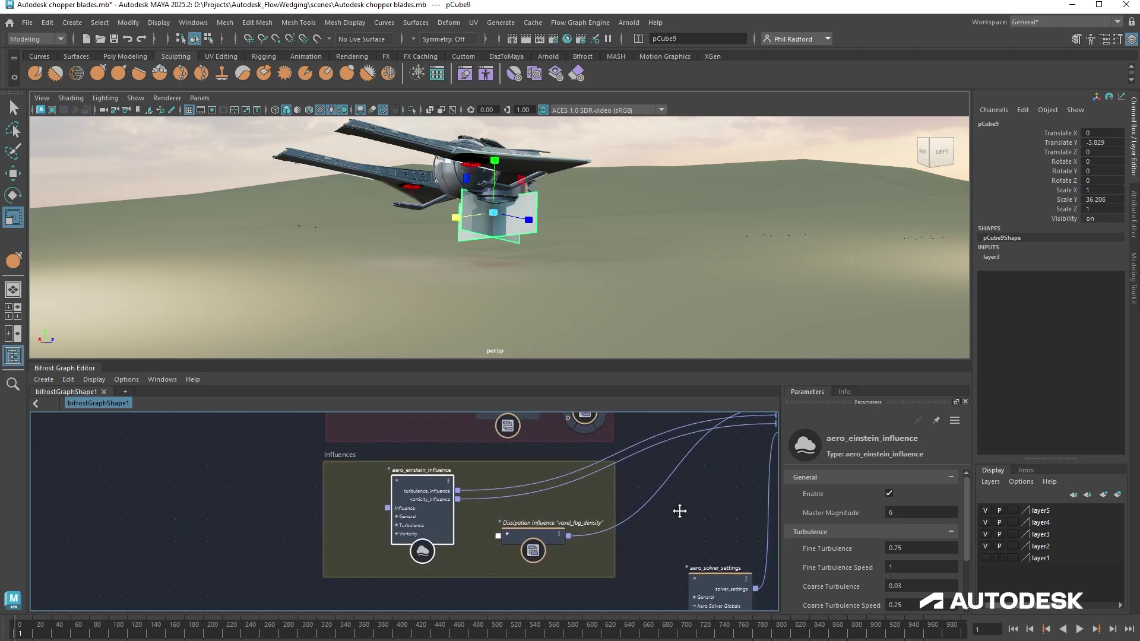
middle_click_drag(679, 511, 491, 473)
Examine the aero_solver_settings node's Aero Solver Globals, including buoyancy.
left_click(510, 526)
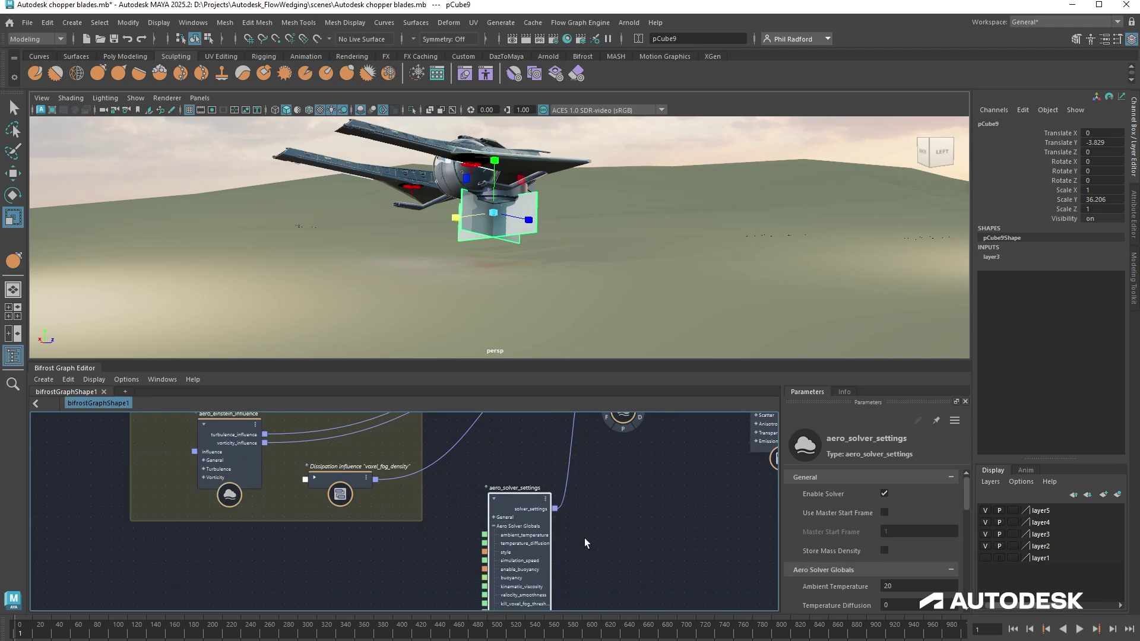
scroll(842, 533, "down", 5)
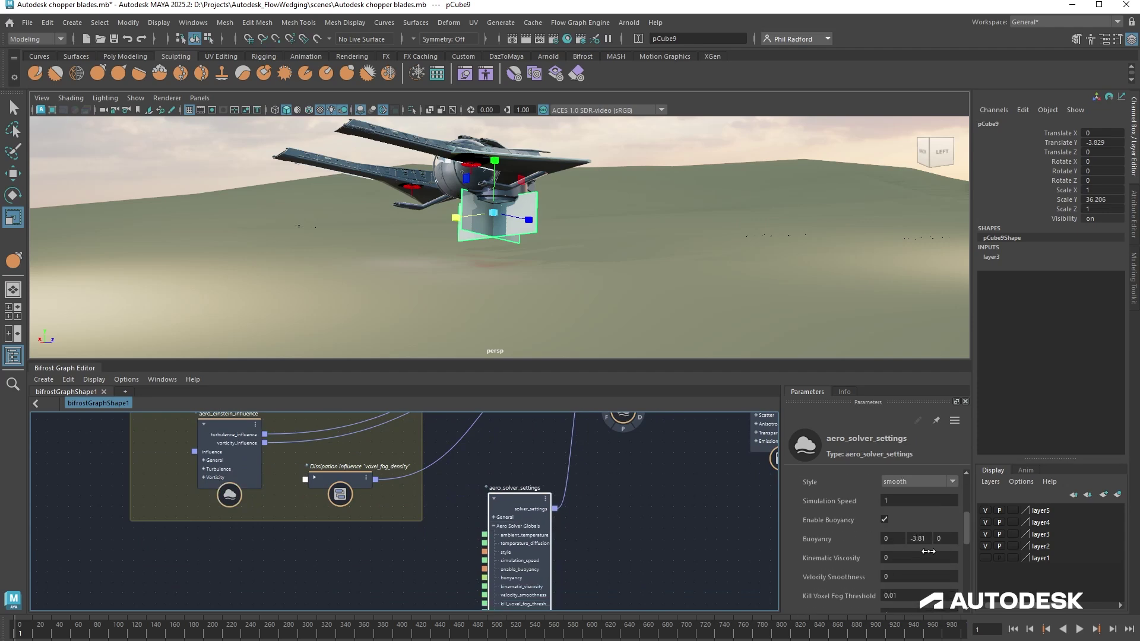
scroll(850, 555, "down", 2)
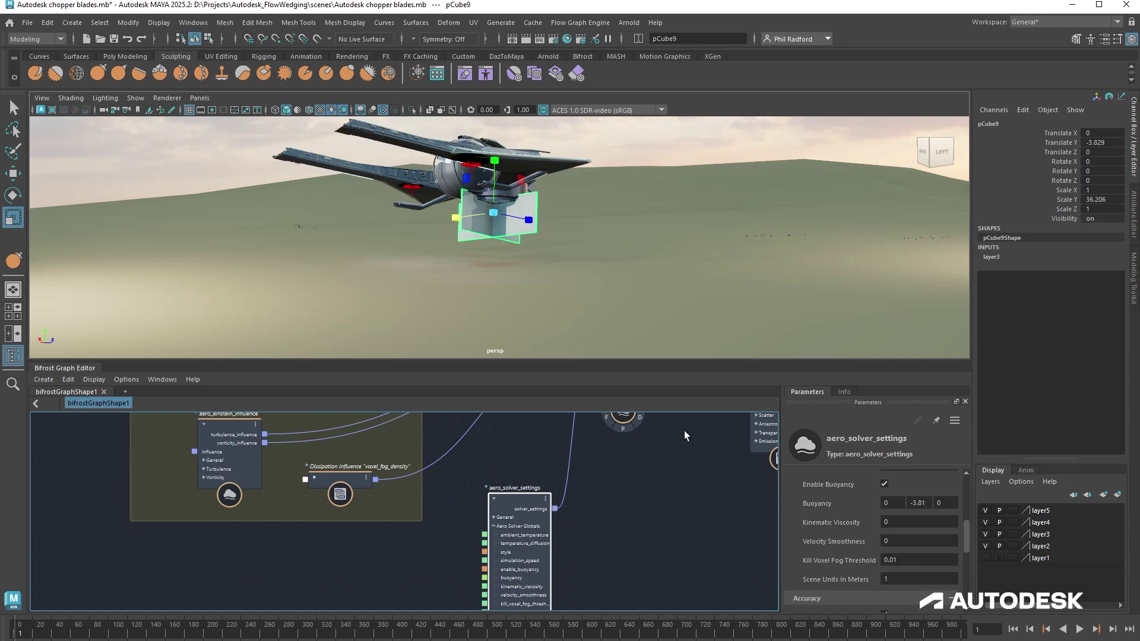
Go back to the source group of the graph and select the source_air1 node.
middle_click_drag(683, 430, 522, 488)
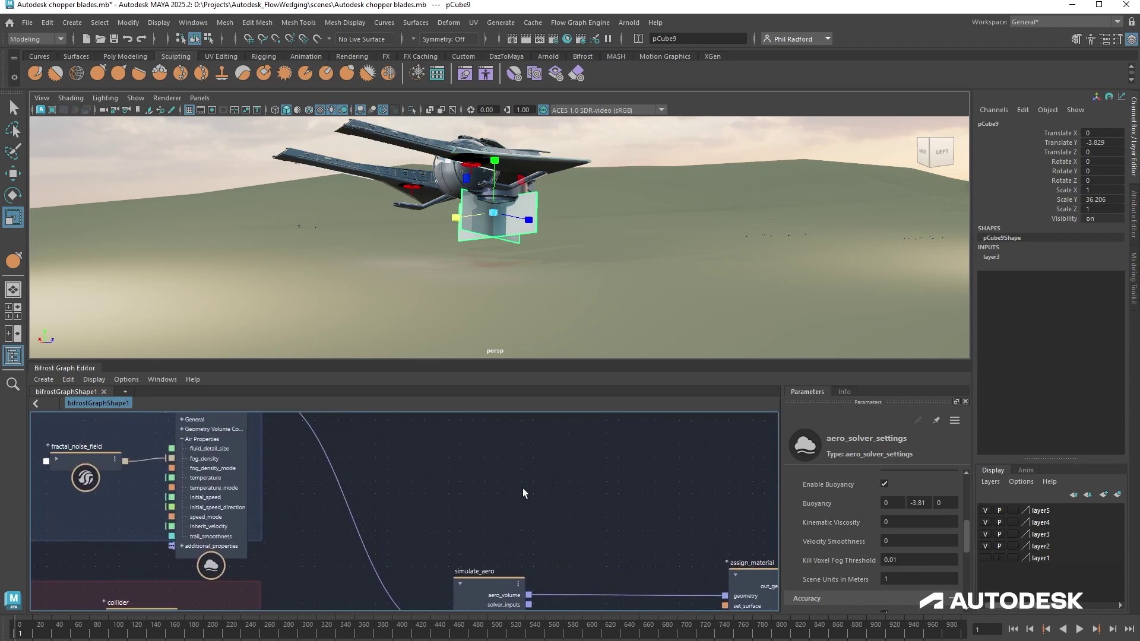
scroll(523, 488, "down", 2)
middle_click_drag(497, 443, 546, 518)
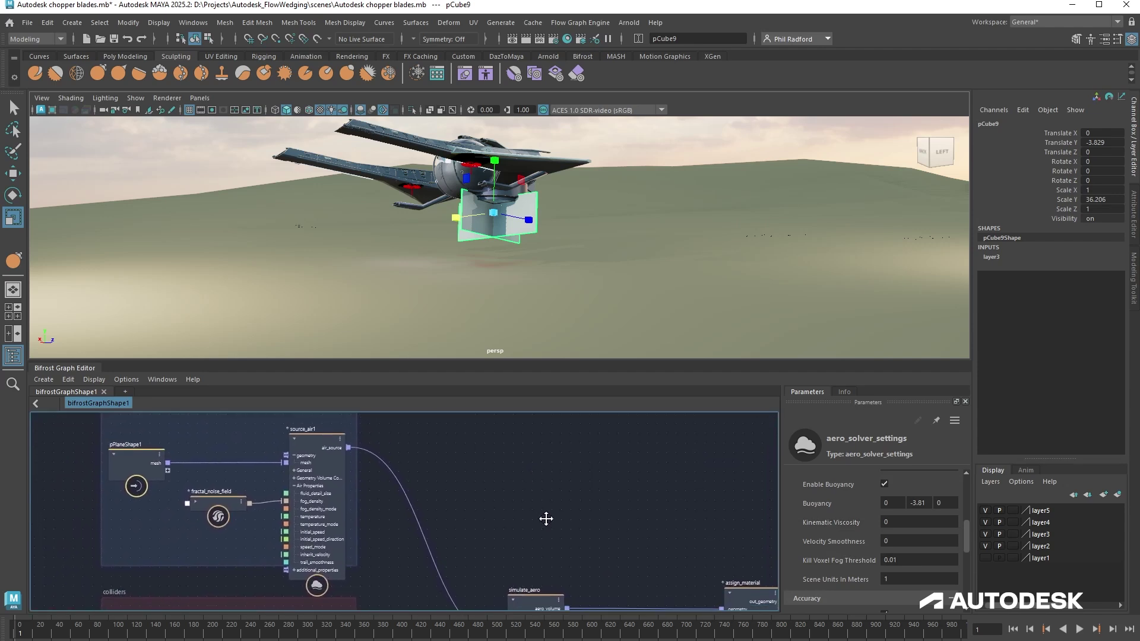
scroll(546, 518, "down", 2)
middle_click_drag(564, 459, 675, 476)
scroll(546, 447, "up", 2)
scroll(565, 492, "up", 1)
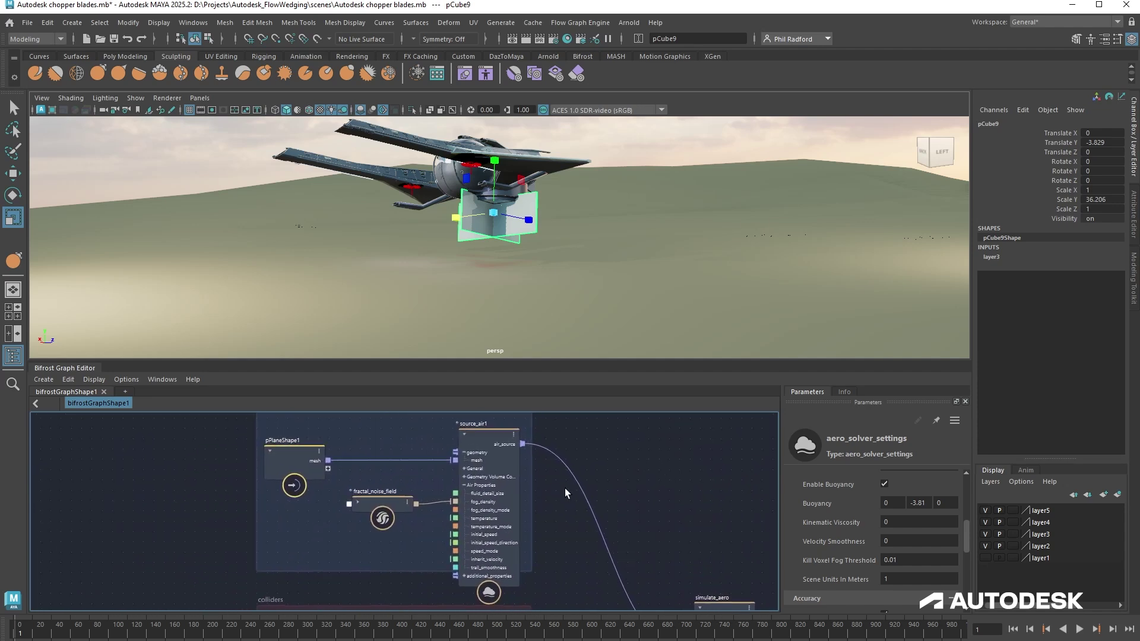
left_click(490, 482)
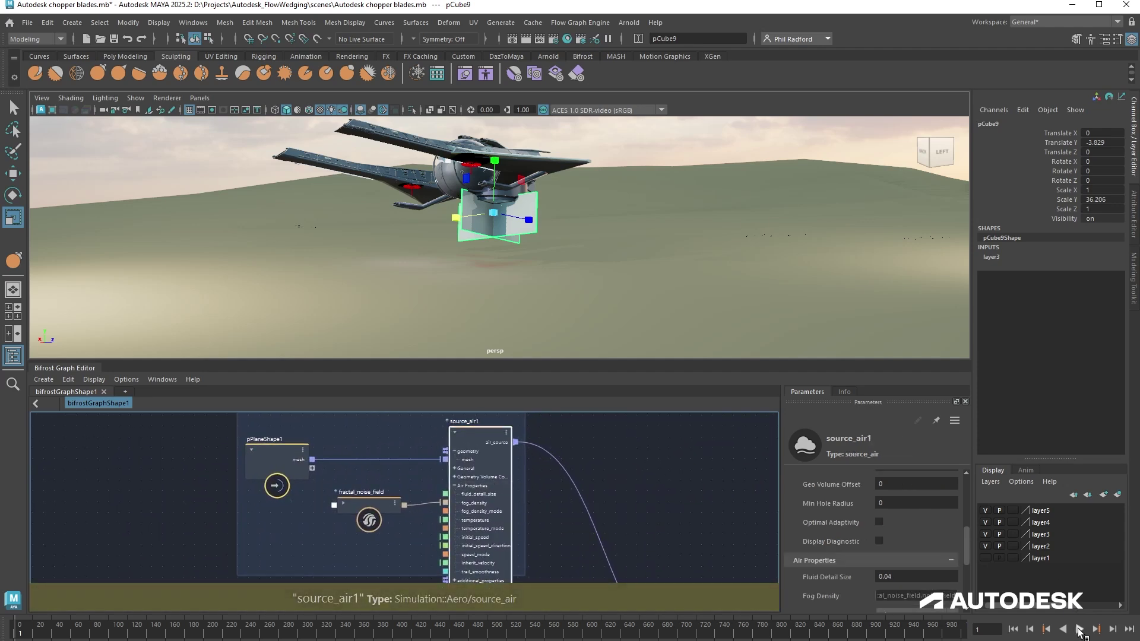
Hide layer3 and run the dust simulation, stopping playback at frame 27.
left_click(987, 537)
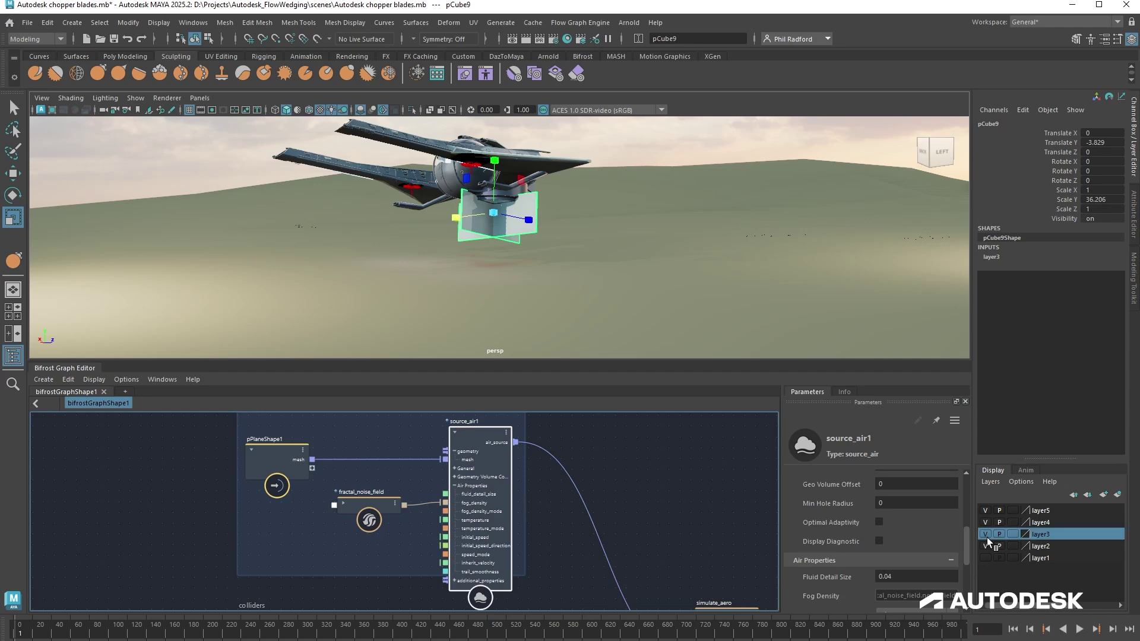
left_click(985, 534)
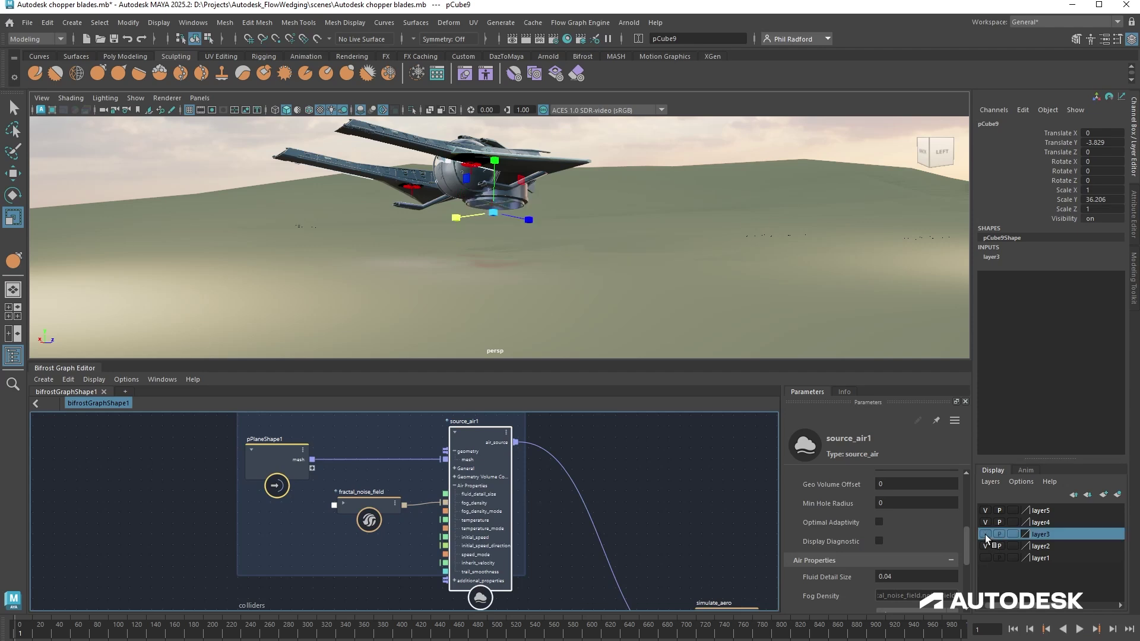
left_click(1079, 629)
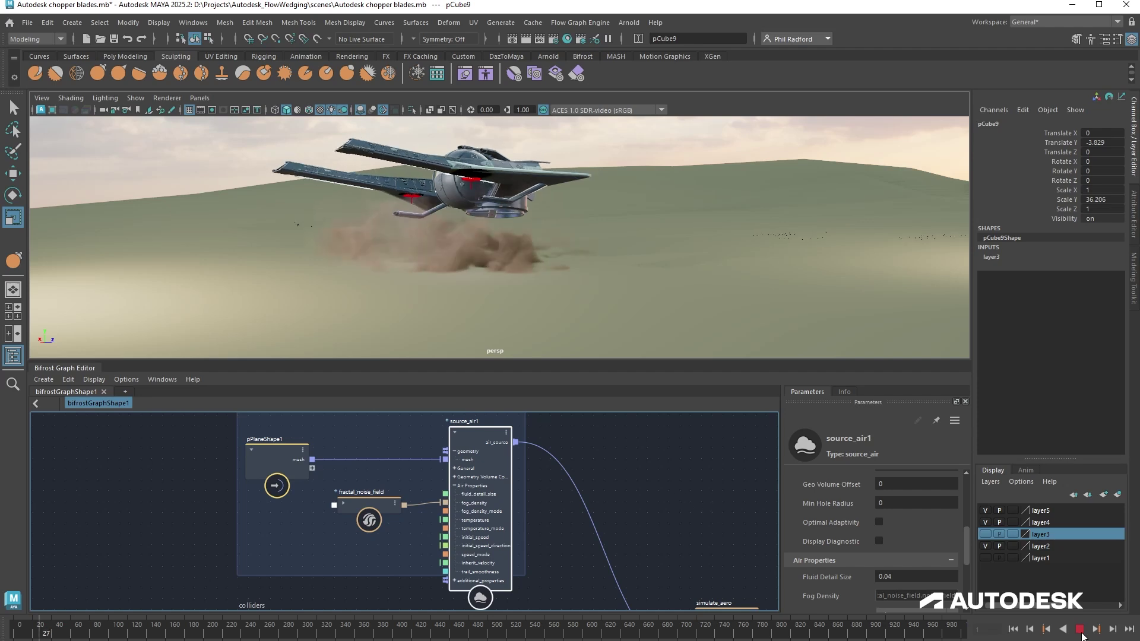
left_click(1080, 631)
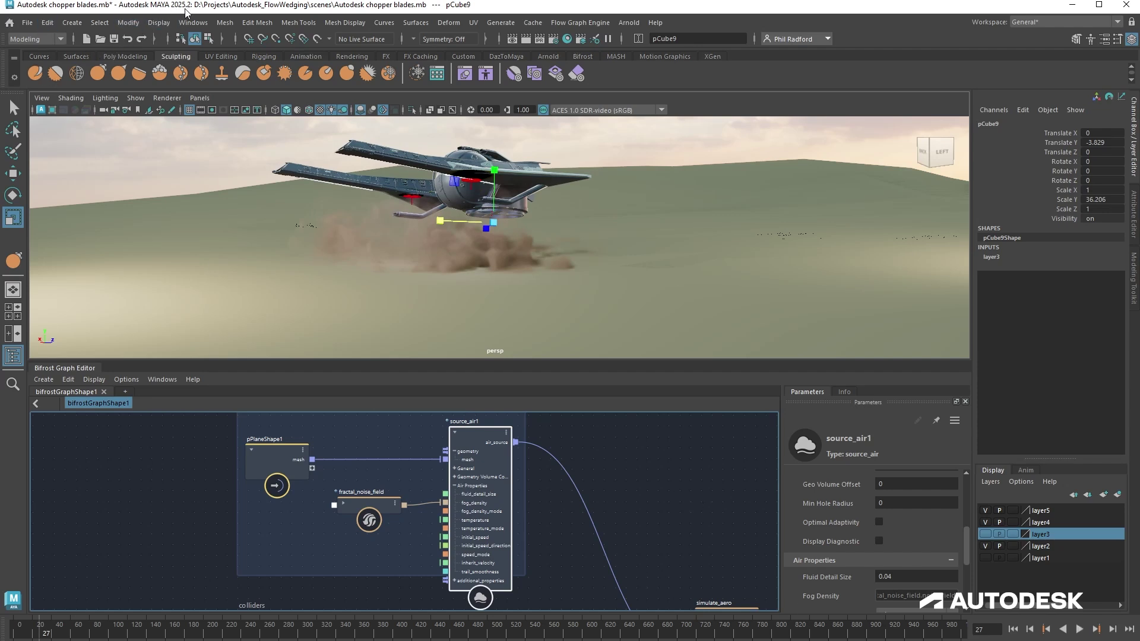
Check the installed Bifrost version in the About Bifrost information, and close it.
left_click(194, 380)
left_click(221, 439)
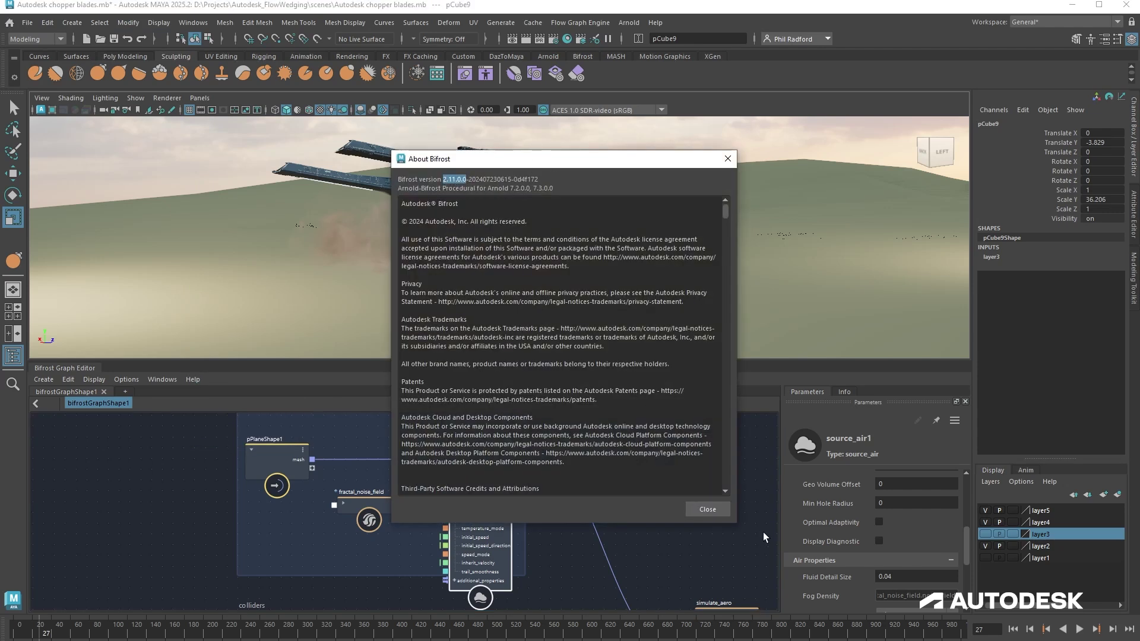
left_click(724, 506)
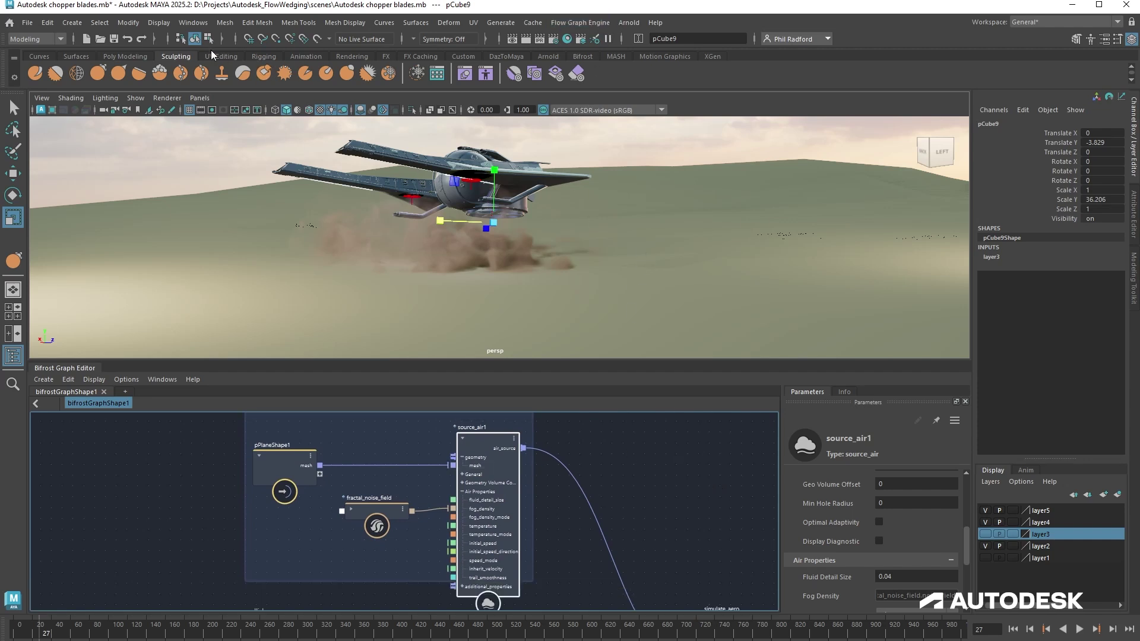
Check the Loaded and Auto load settings of flowWedging.py in the Plug-in Manager, and close it.
left_click(193, 22)
mouse_move(264, 153)
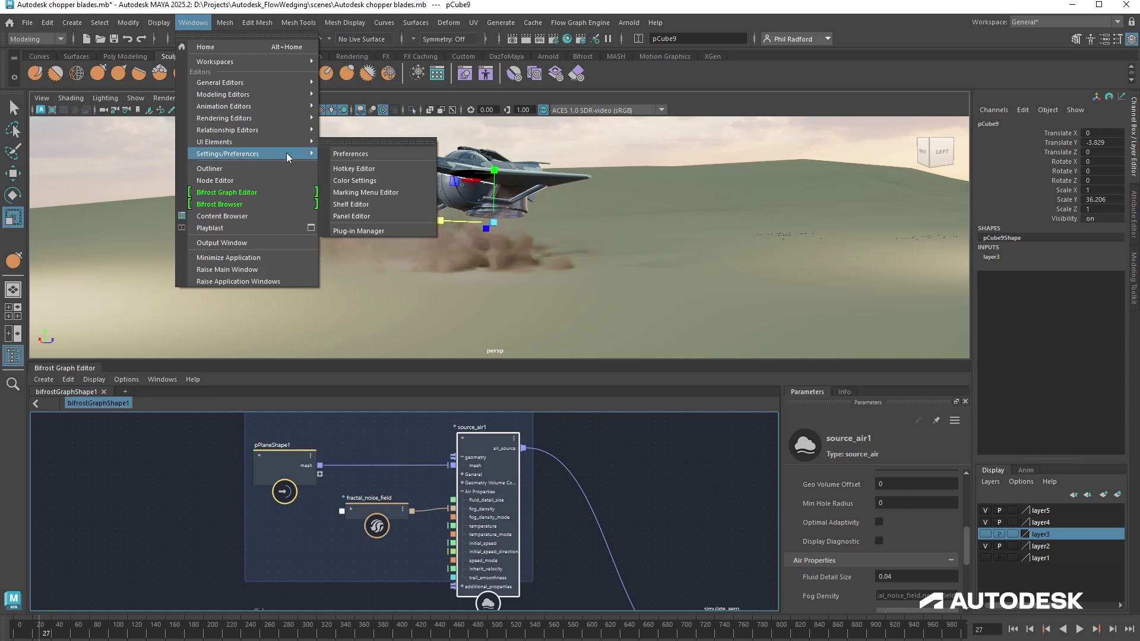
left_click(351, 231)
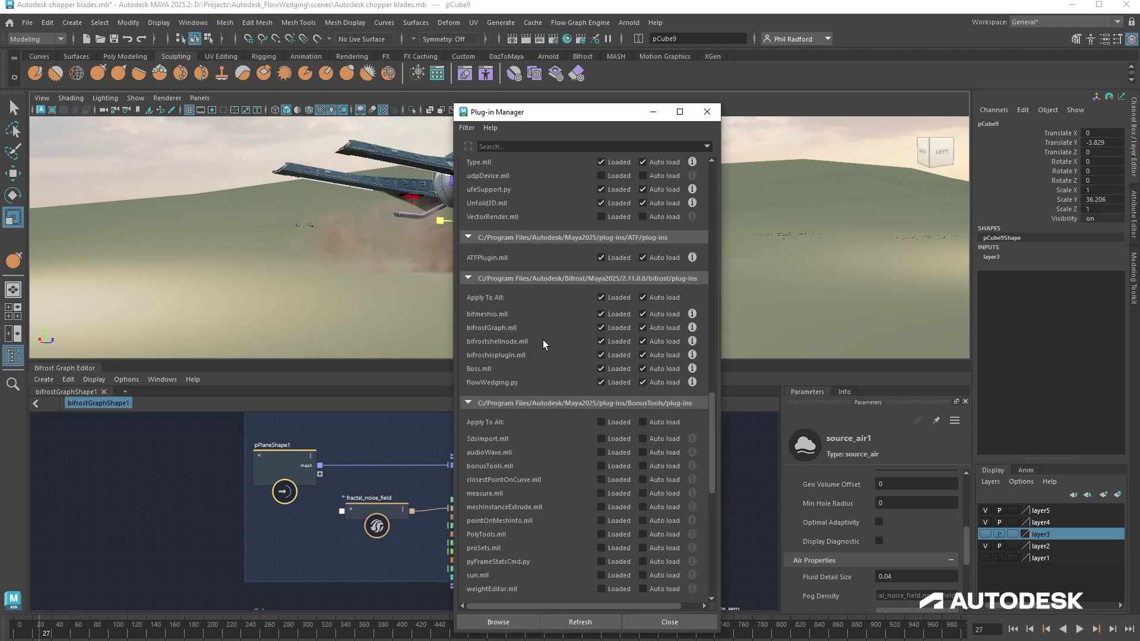
scroll(526, 329, "up", 2)
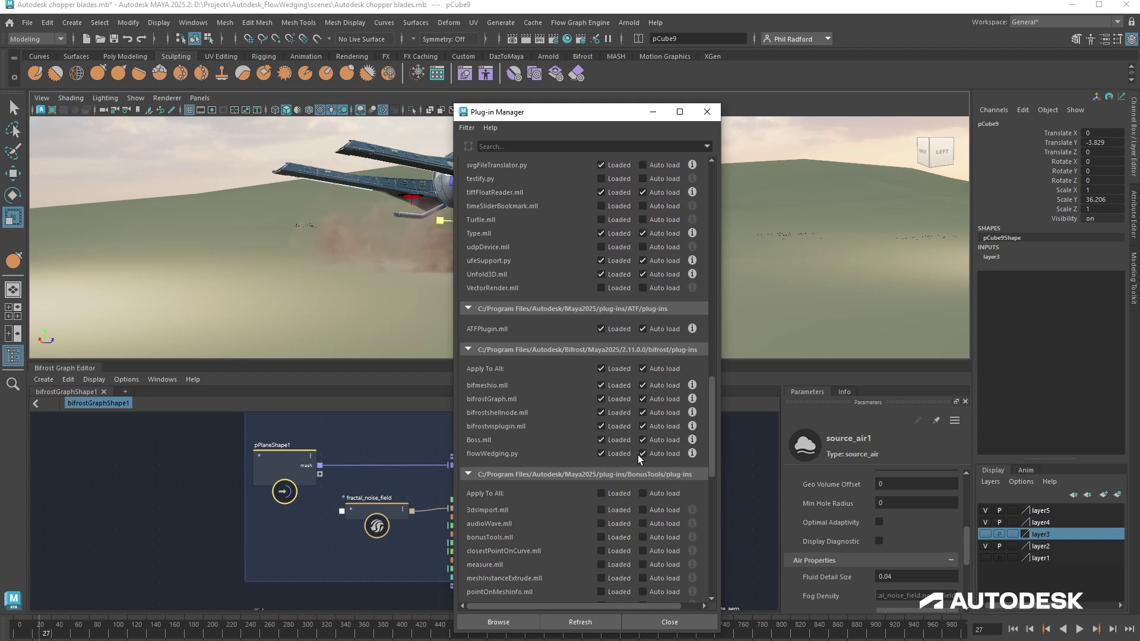
left_click(706, 112)
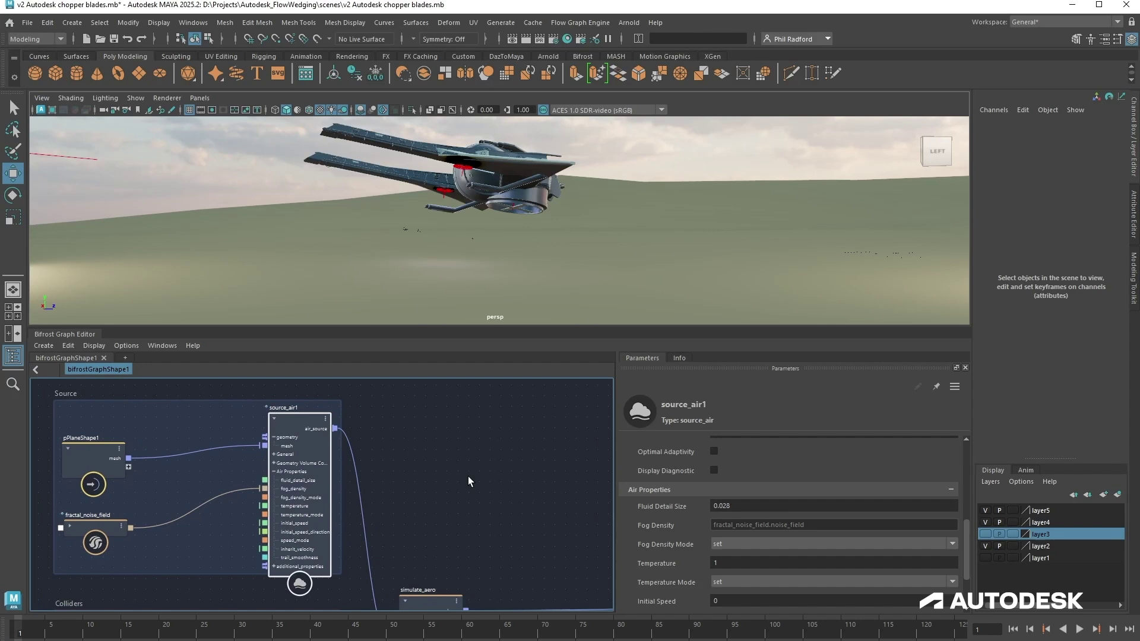
Add a wedge_parameter node and place it in the Source group between fractal_noise_field and source_air1.
key("Tab")
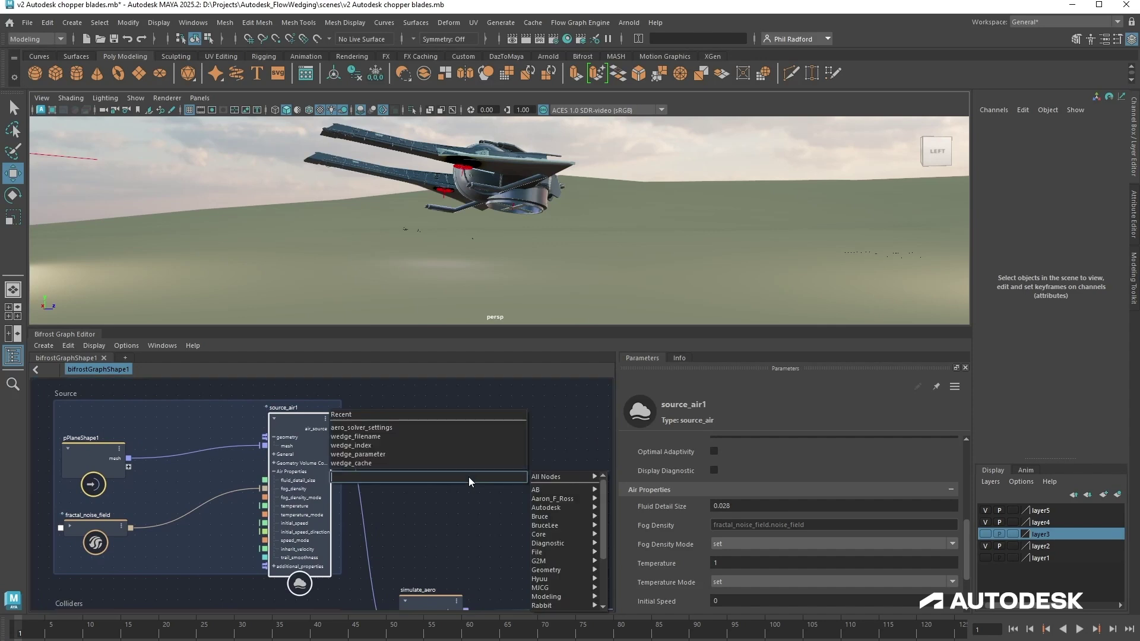
type("wedg")
left_click(400, 514)
left_click_drag(474, 502, 472, 475)
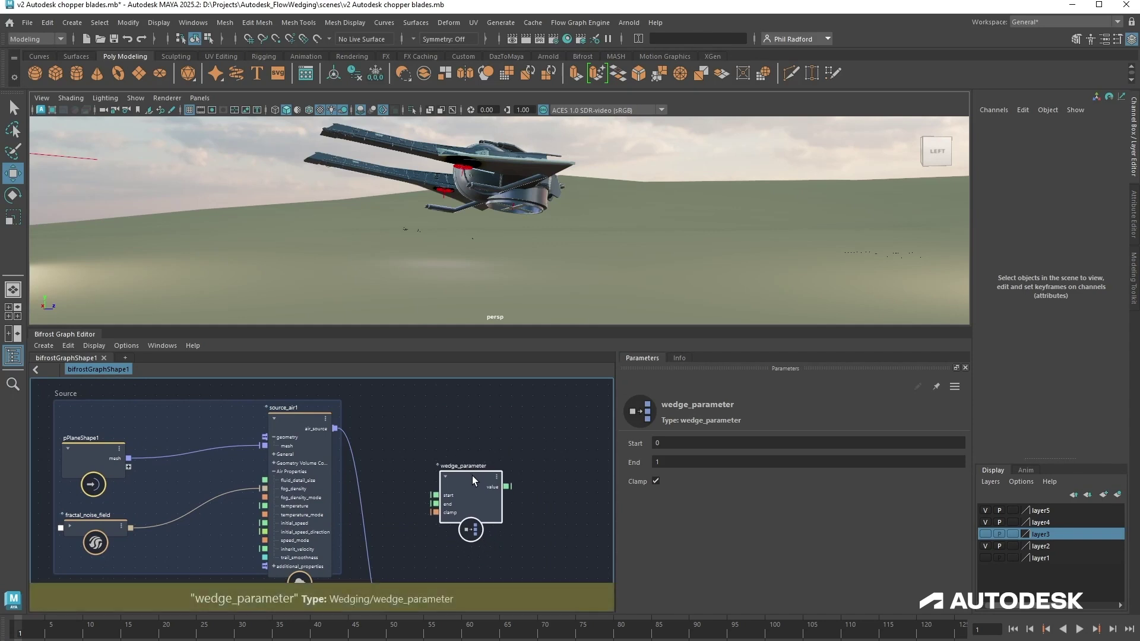
left_click_drag(296, 480, 301, 466)
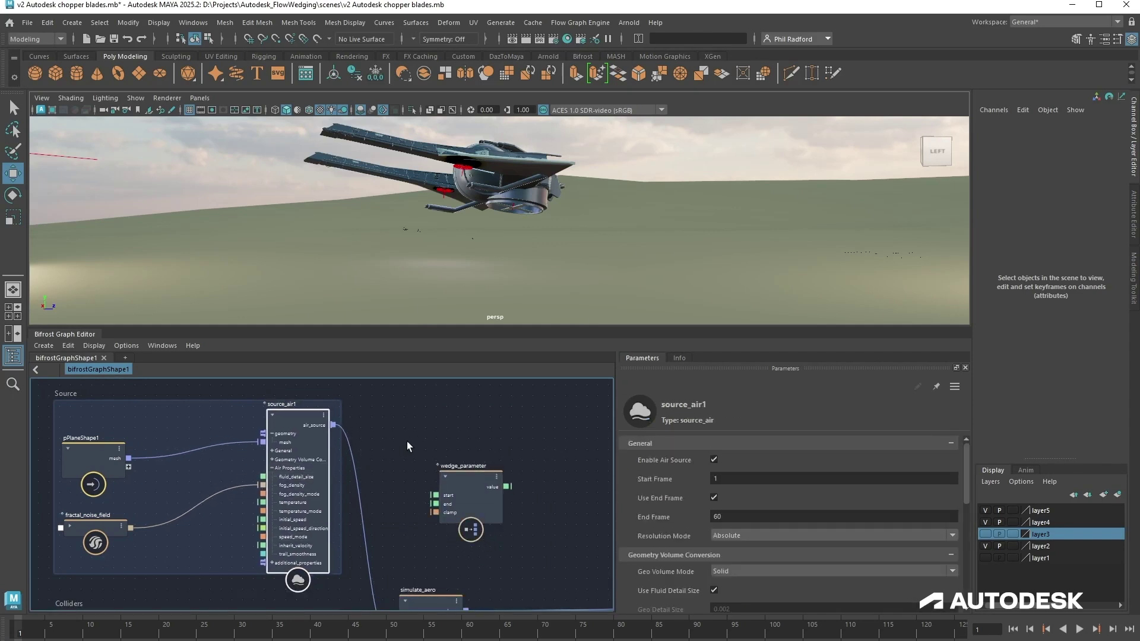
middle_click_drag(407, 440, 462, 422)
left_click_drag(514, 470, 220, 530)
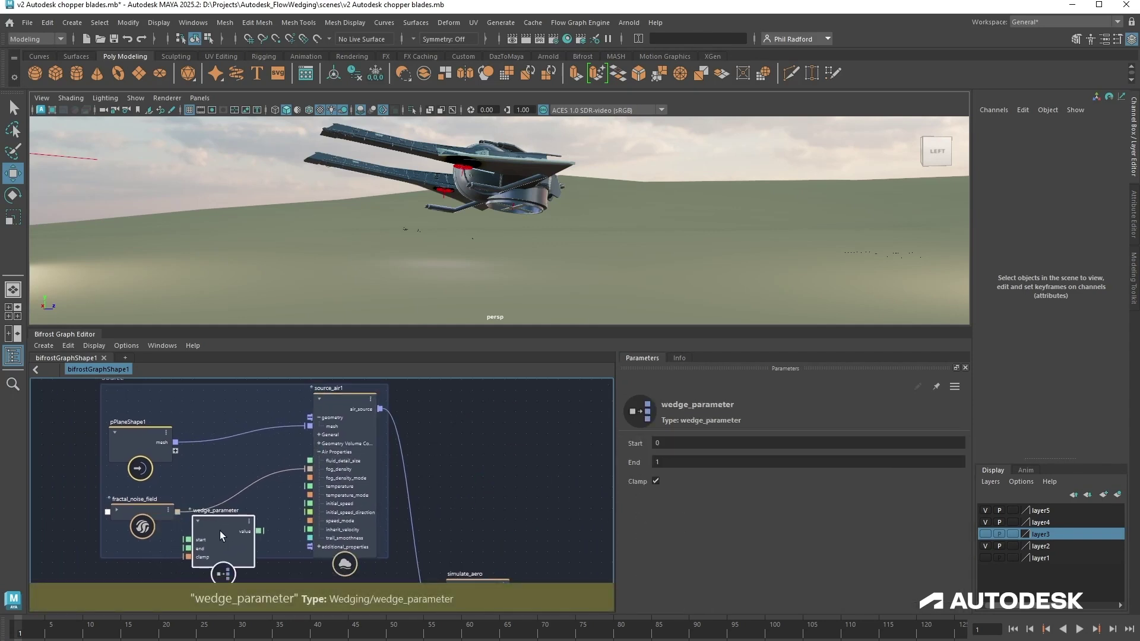
Connect the wedge_parameter node's value output to the inherit_velocity input of source_air1.
middle_click_drag(480, 487, 517, 490)
scroll(504, 469, "up", 4)
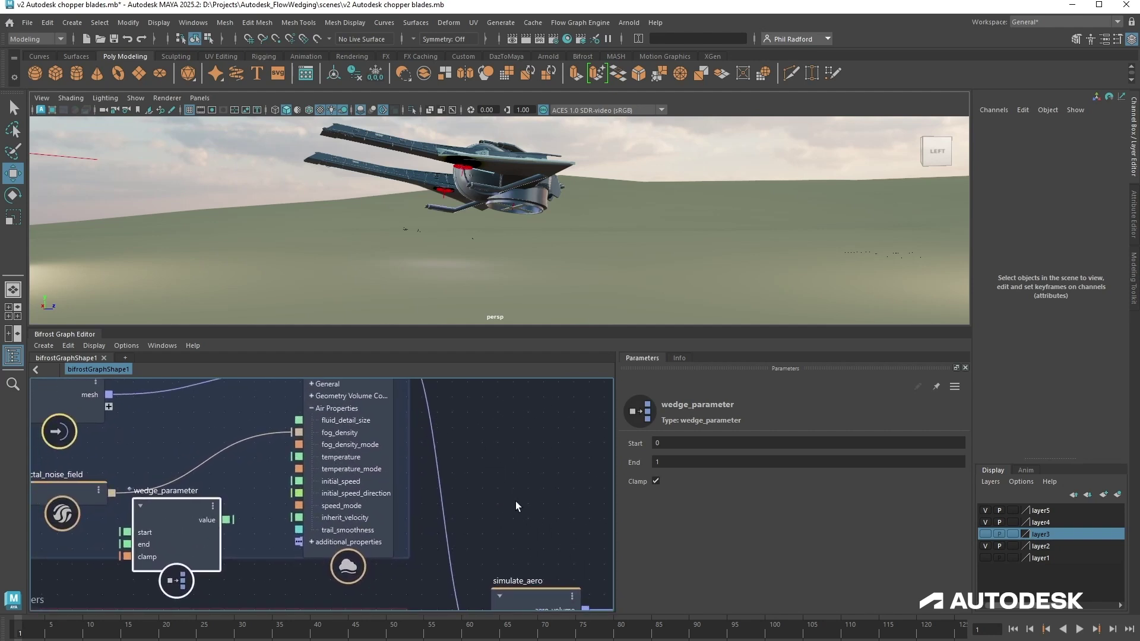
mouse_move(351, 522)
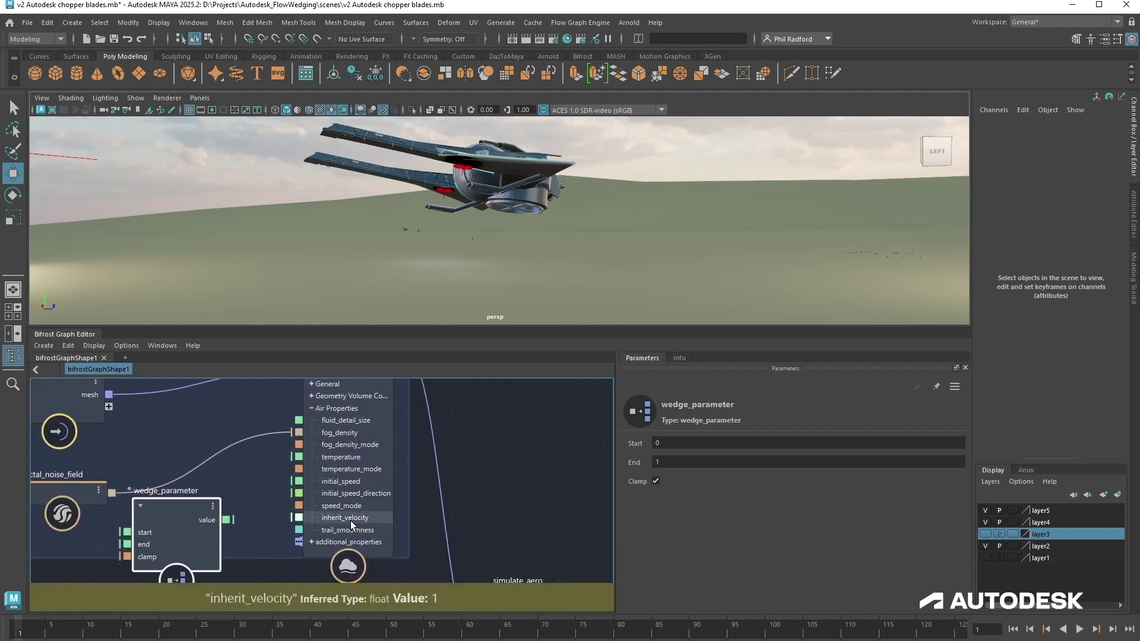
scroll(497, 497, "down", 3)
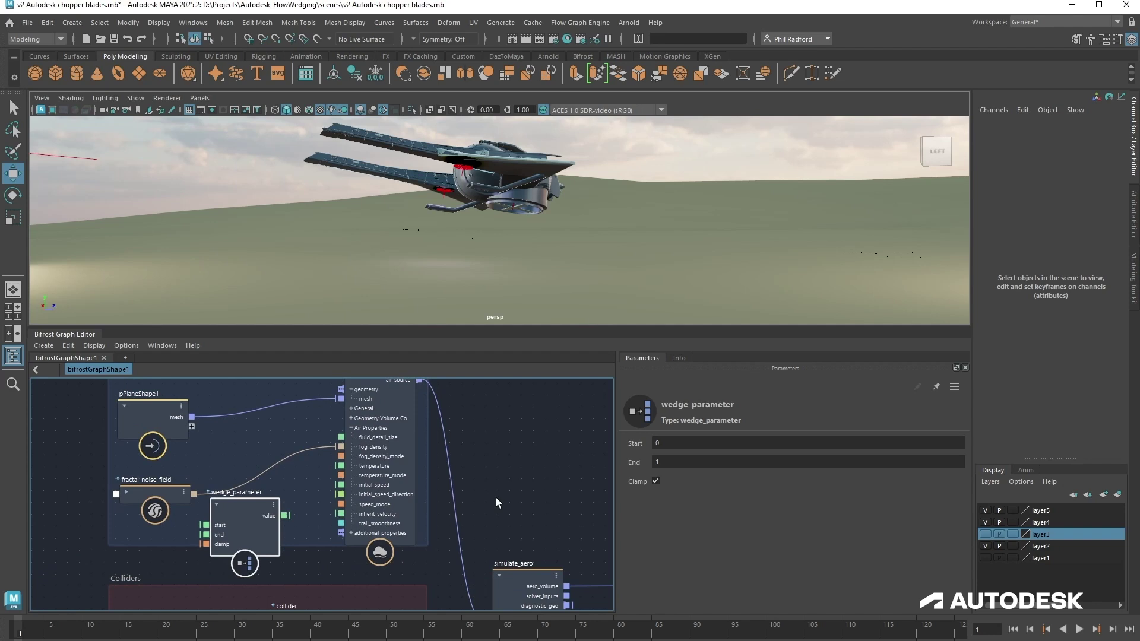
scroll(496, 503, "up", 3)
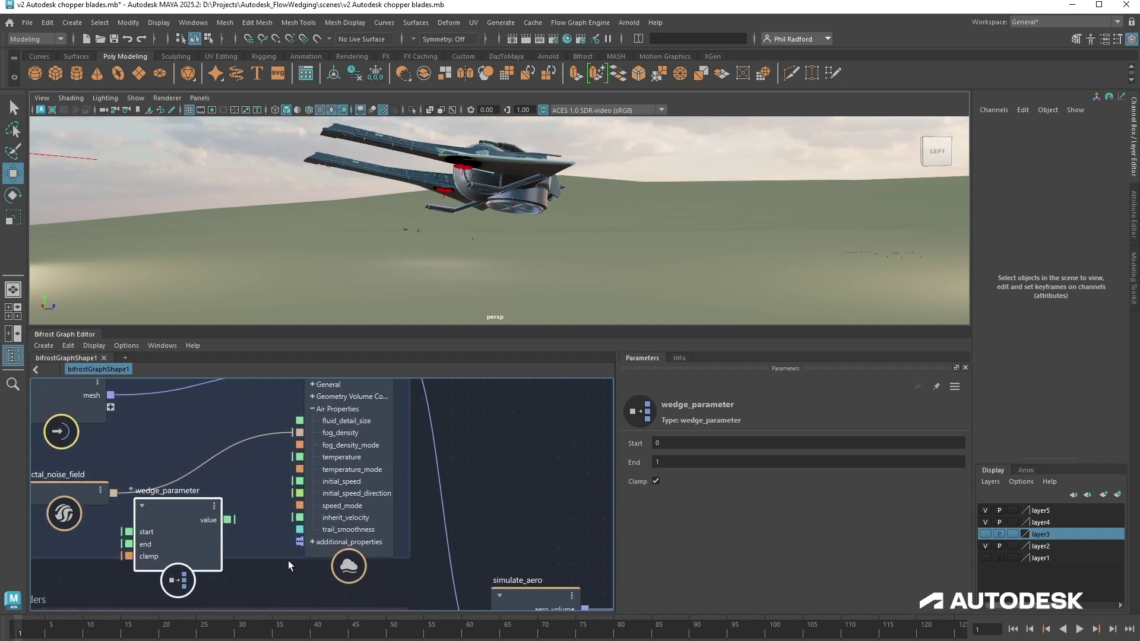
left_click_drag(178, 520, 345, 502)
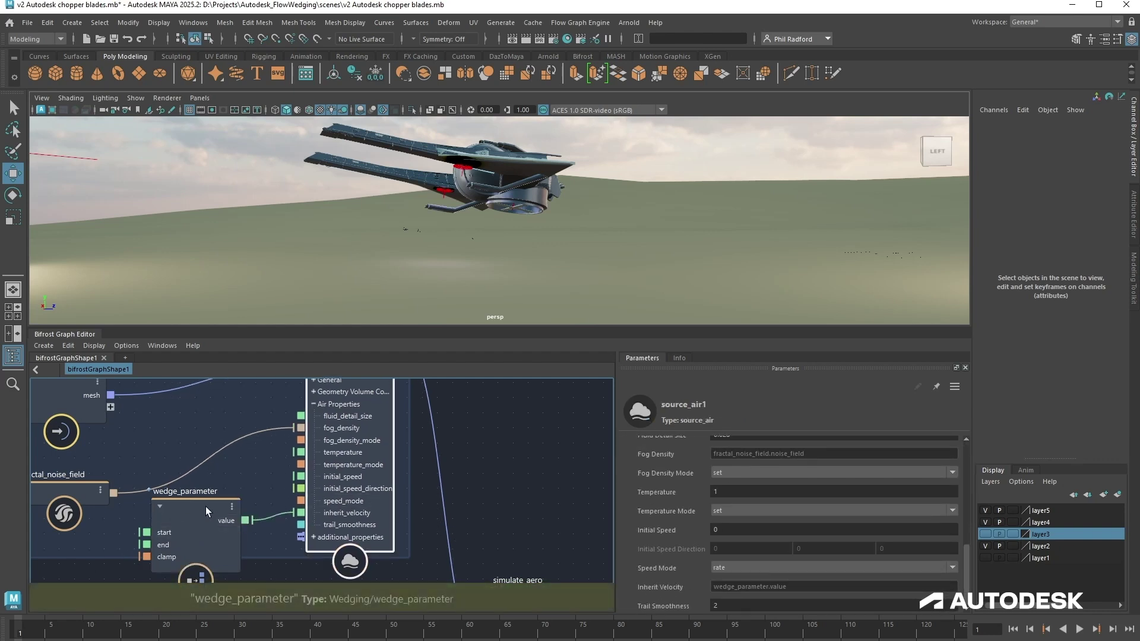
left_click_drag(205, 512, 205, 515)
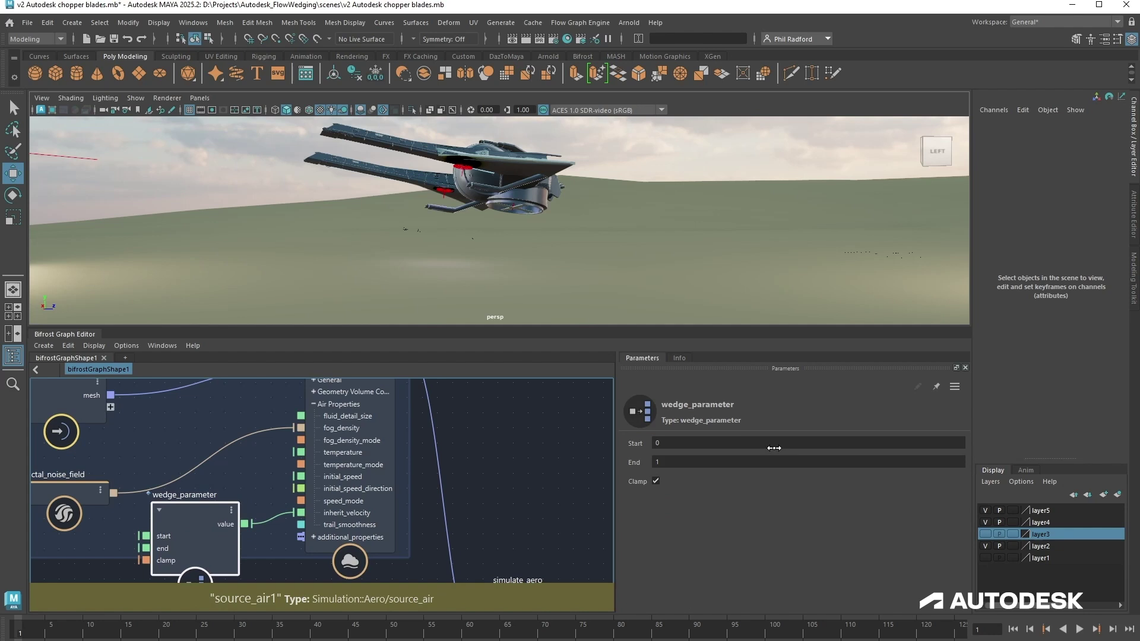
Set the wedge_parameter node's Start to 2 and End to 8.
left_click(716, 443)
type("2")
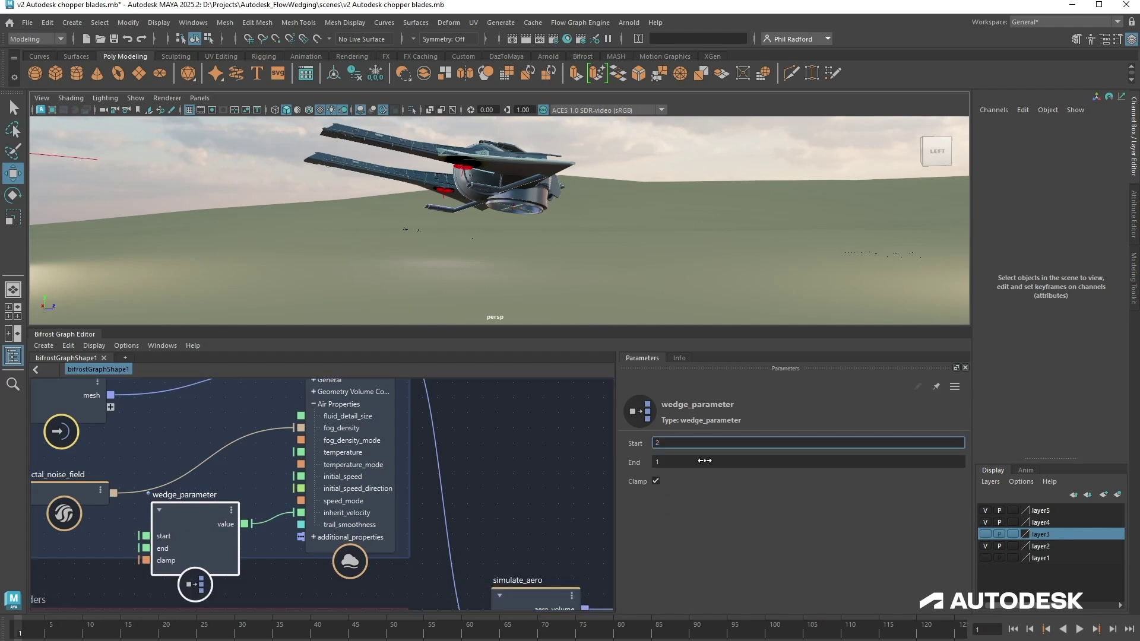
left_click(701, 461)
left_click(702, 462)
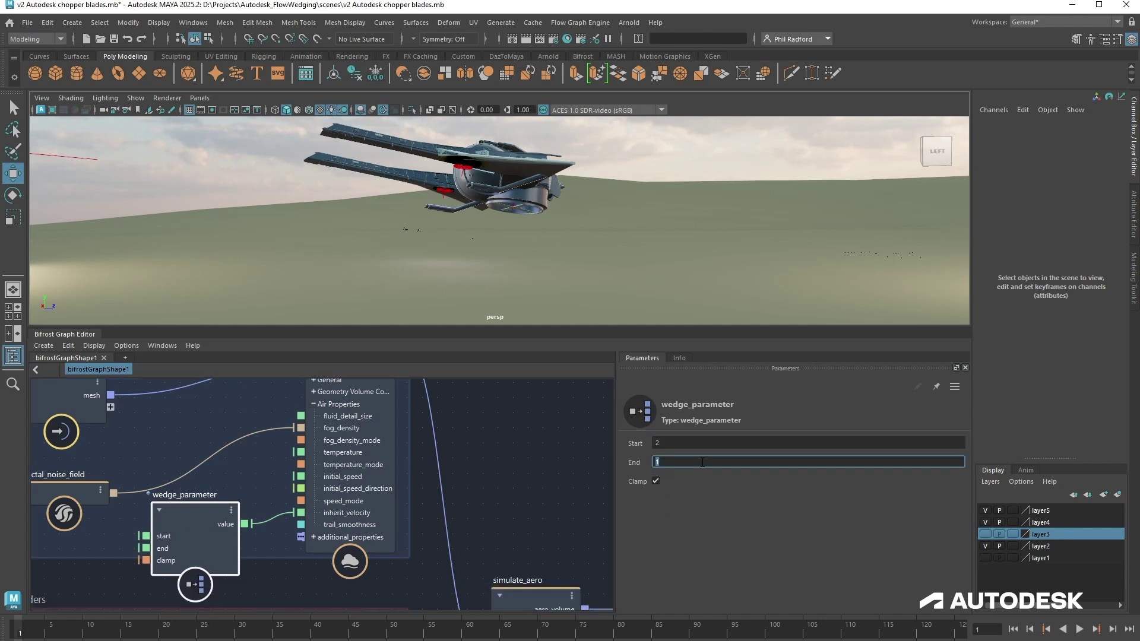
type("8")
left_click(706, 442)
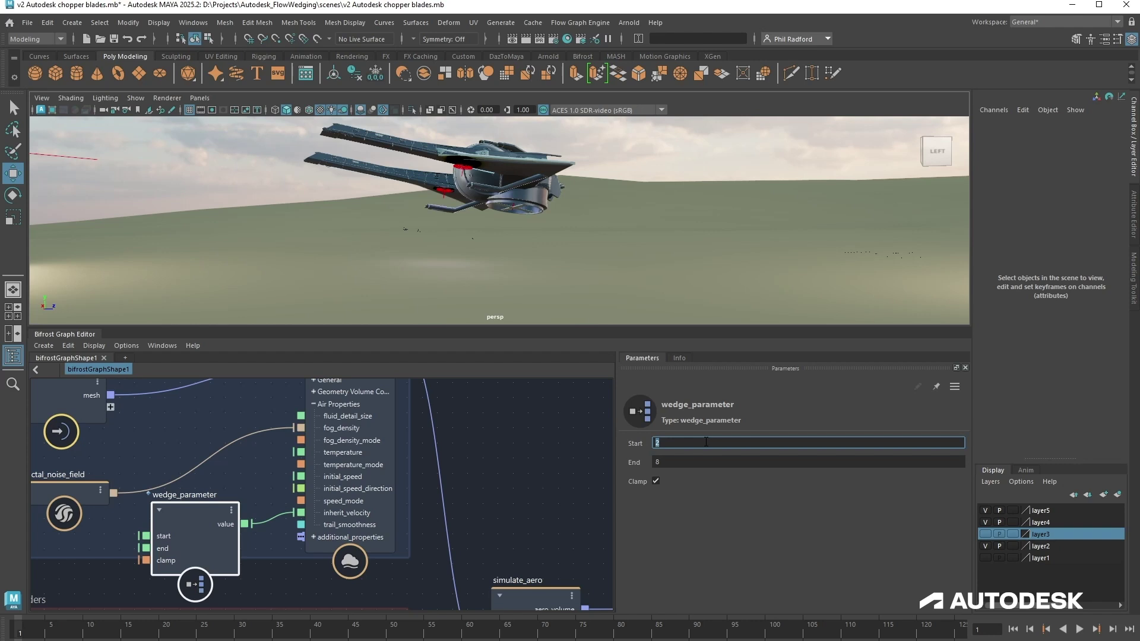
left_click(564, 454)
Move the wedge_parameter node slightly closer to source_air1 and set its End value to 12.
key("a")
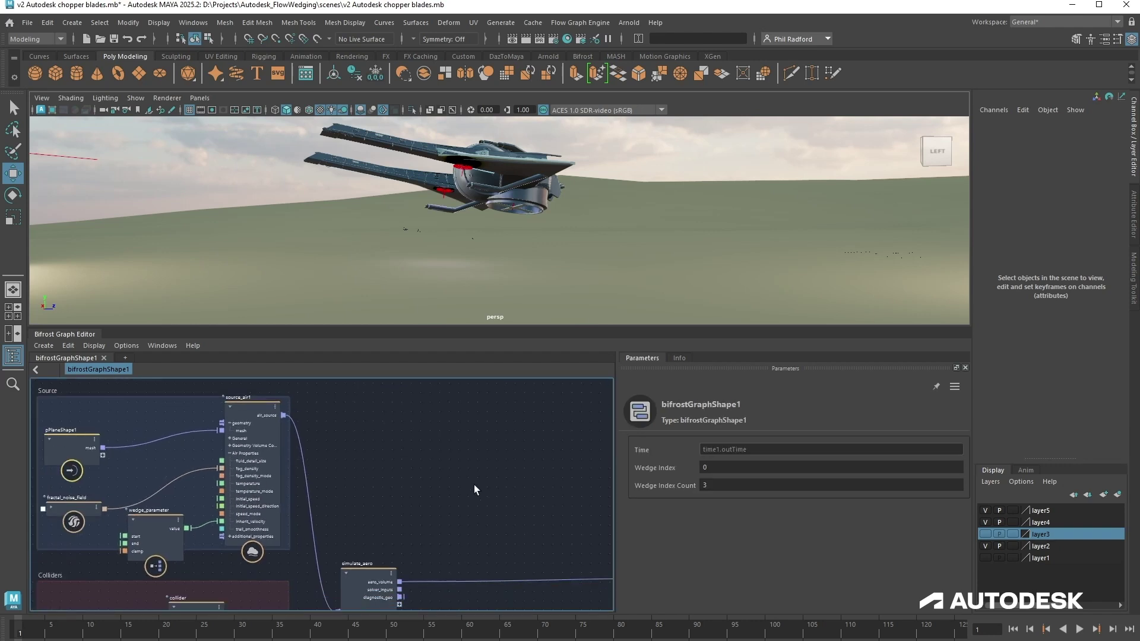
scroll(474, 485, "up", 3)
middle_click_drag(474, 485, 613, 454)
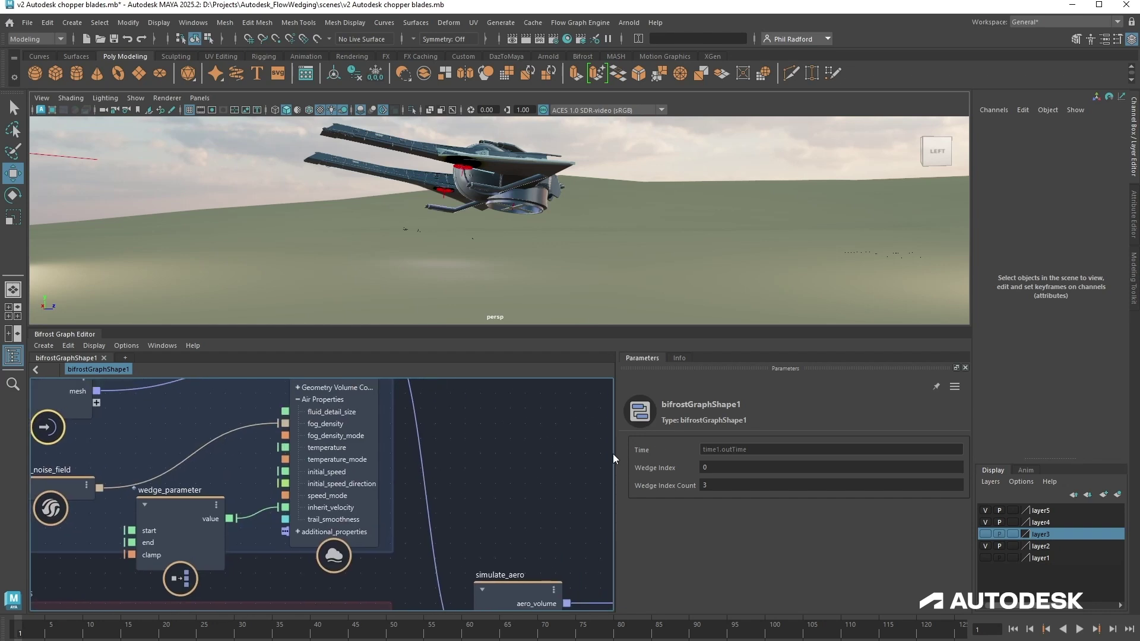
left_click_drag(194, 522, 214, 510)
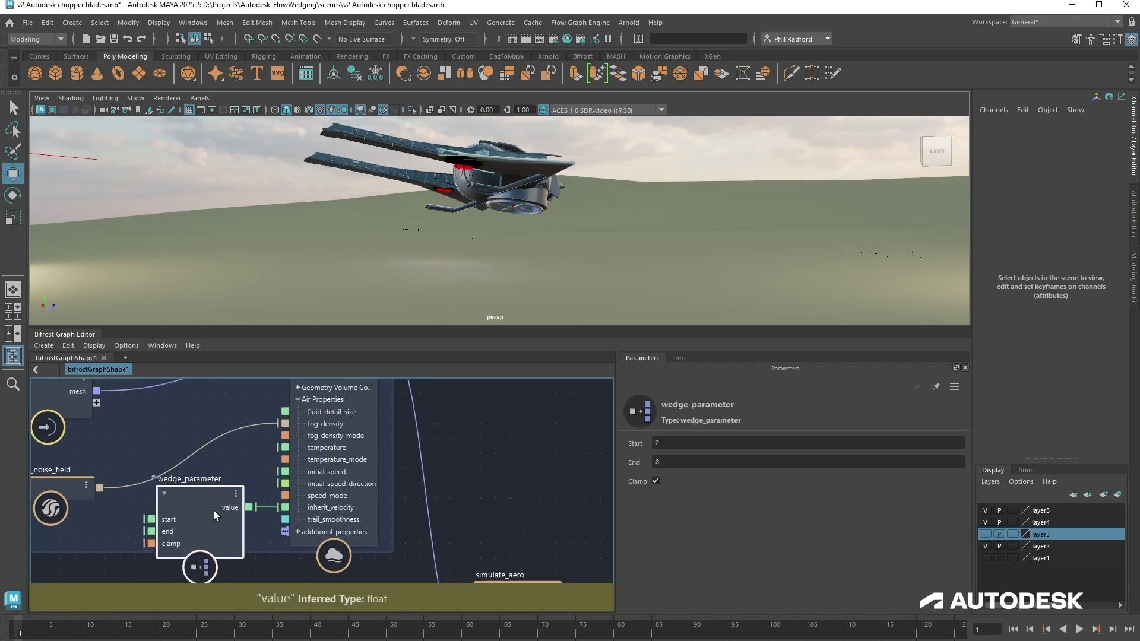
left_click(687, 442)
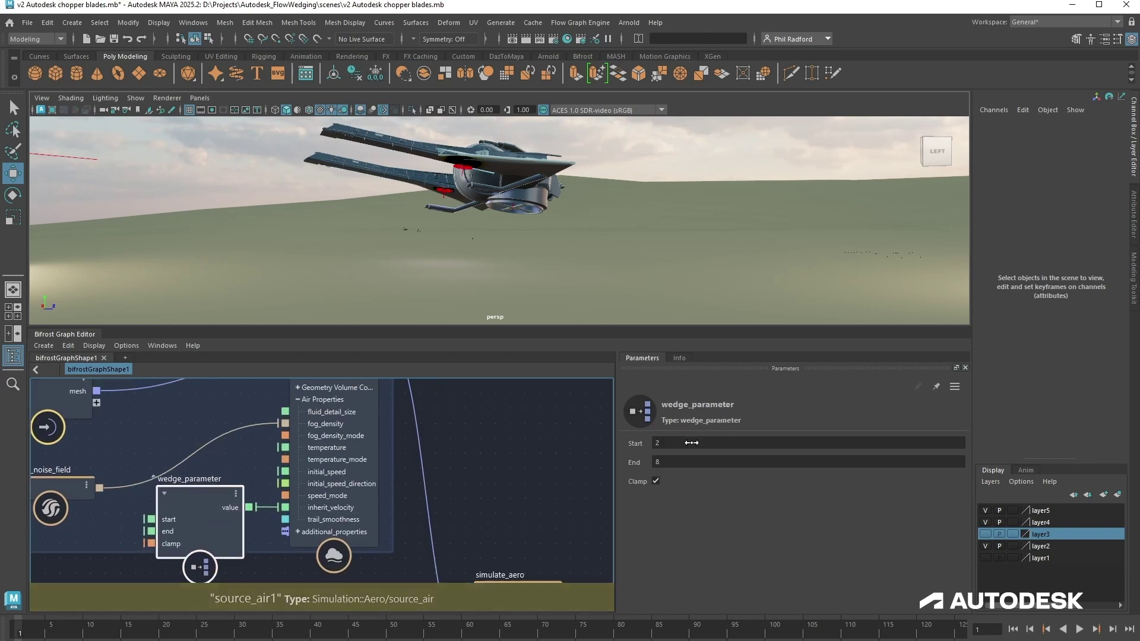
left_click(687, 464)
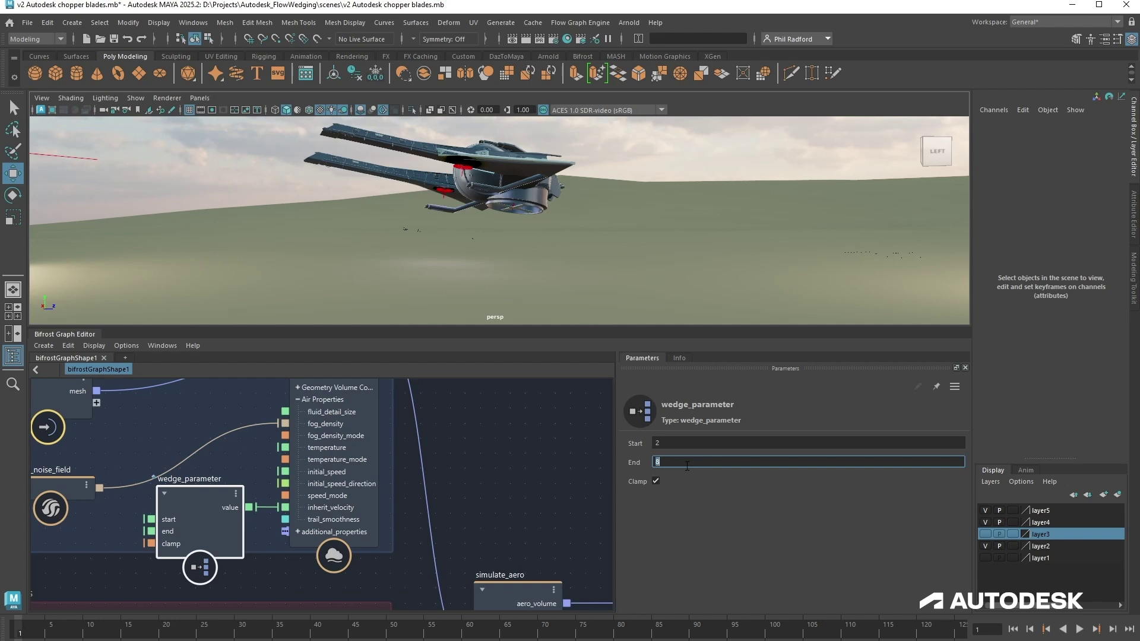
type("12")
key("Return")
Look over the collider, influence and solver nodes and the air properties of source_air1 for another parameter to wedge.
scroll(511, 469, "up", 2)
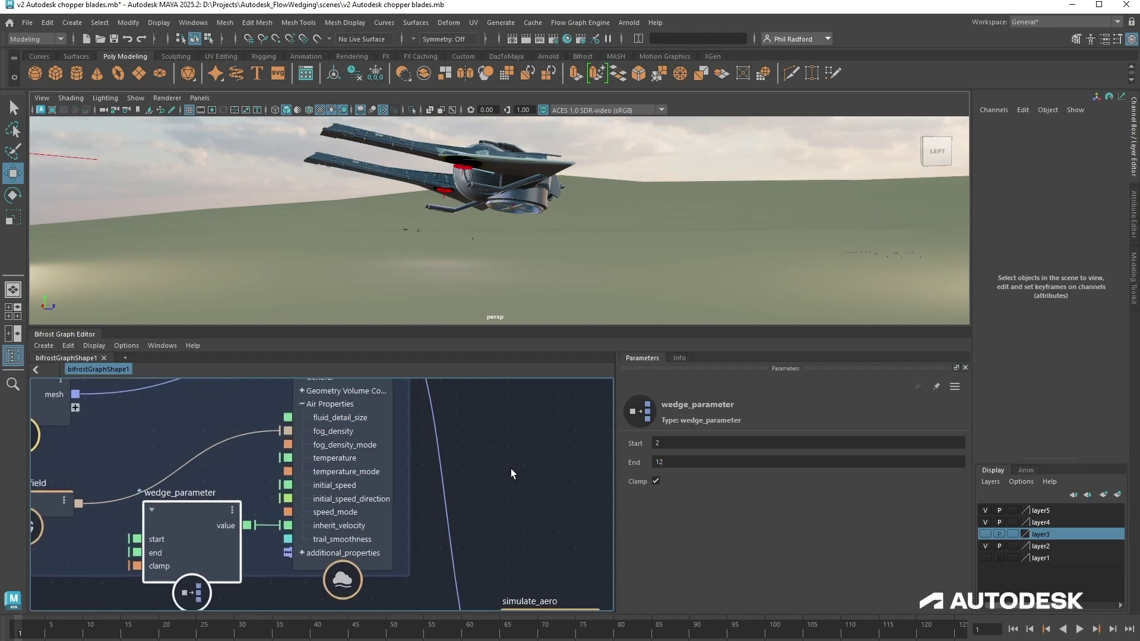
scroll(511, 469, "down", 4)
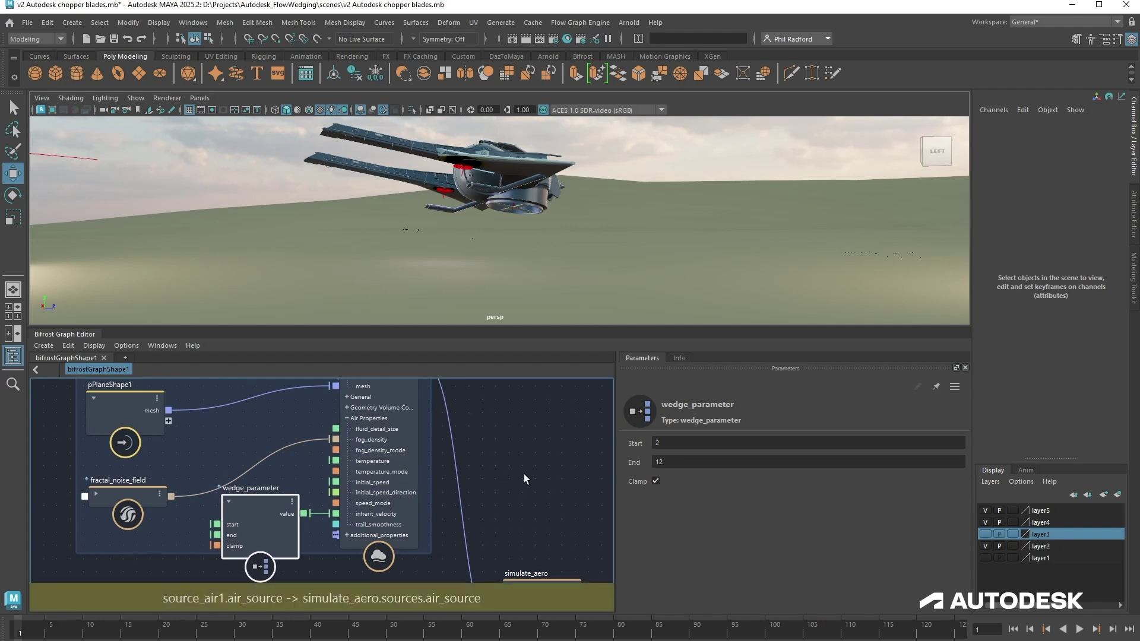
scroll(524, 484, "down", 10)
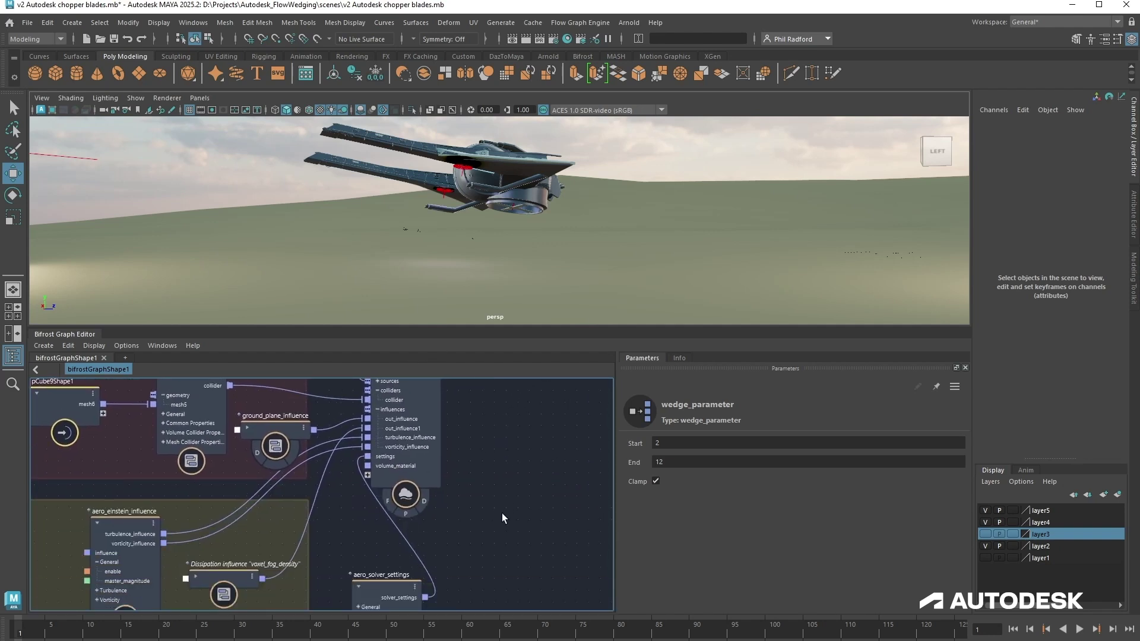
scroll(555, 438, "up", 6)
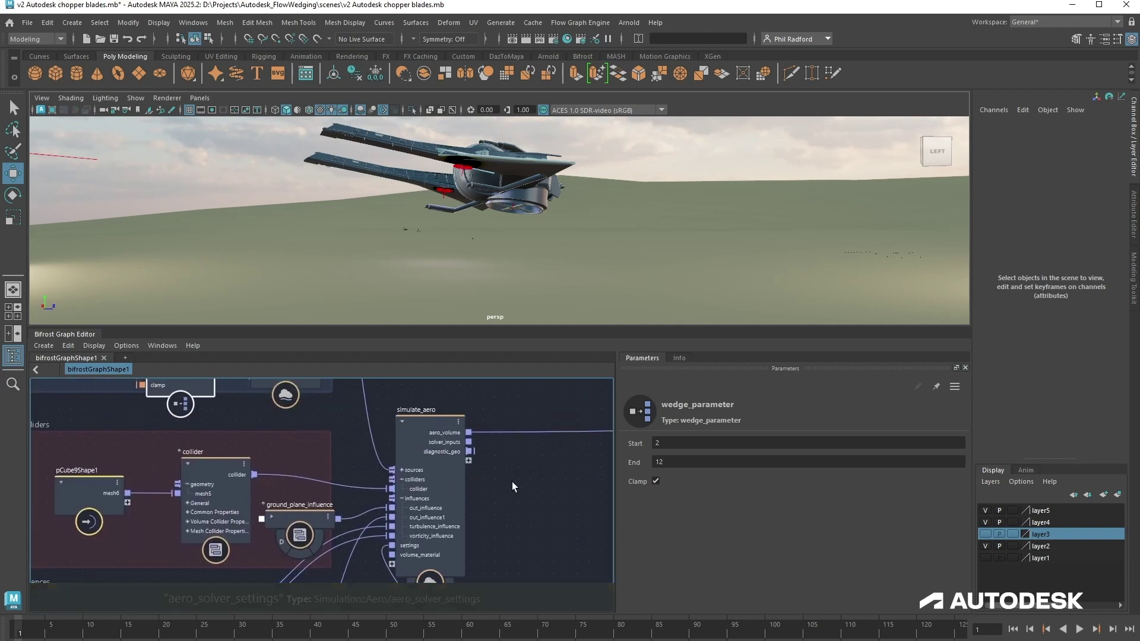
scroll(533, 508, "up", 5)
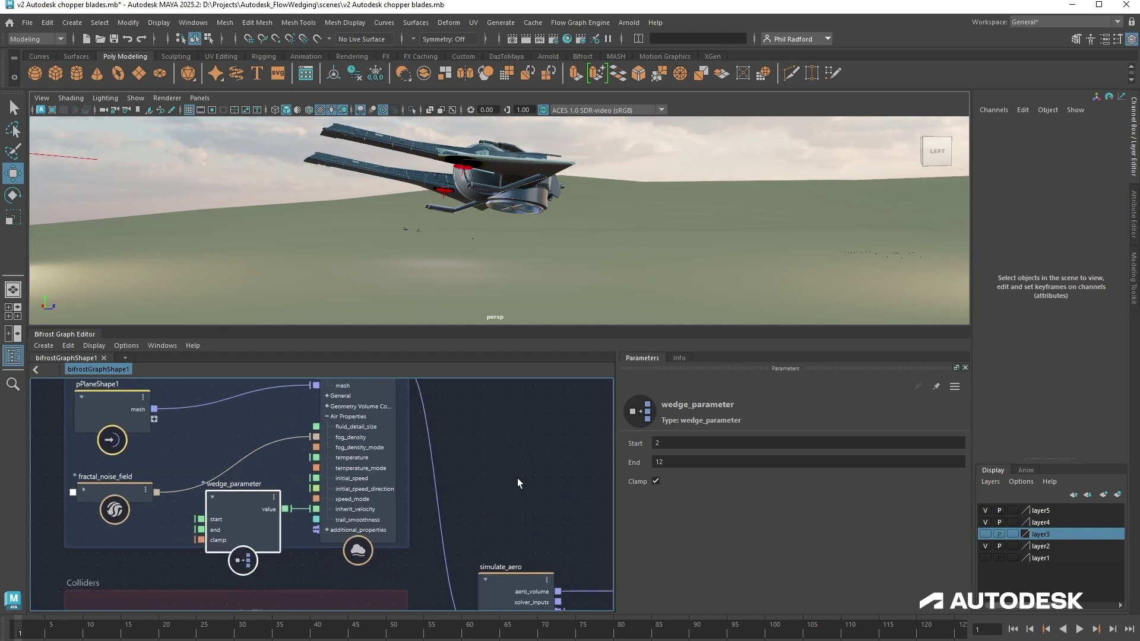
left_click(355, 479)
scroll(719, 536, "down", 5)
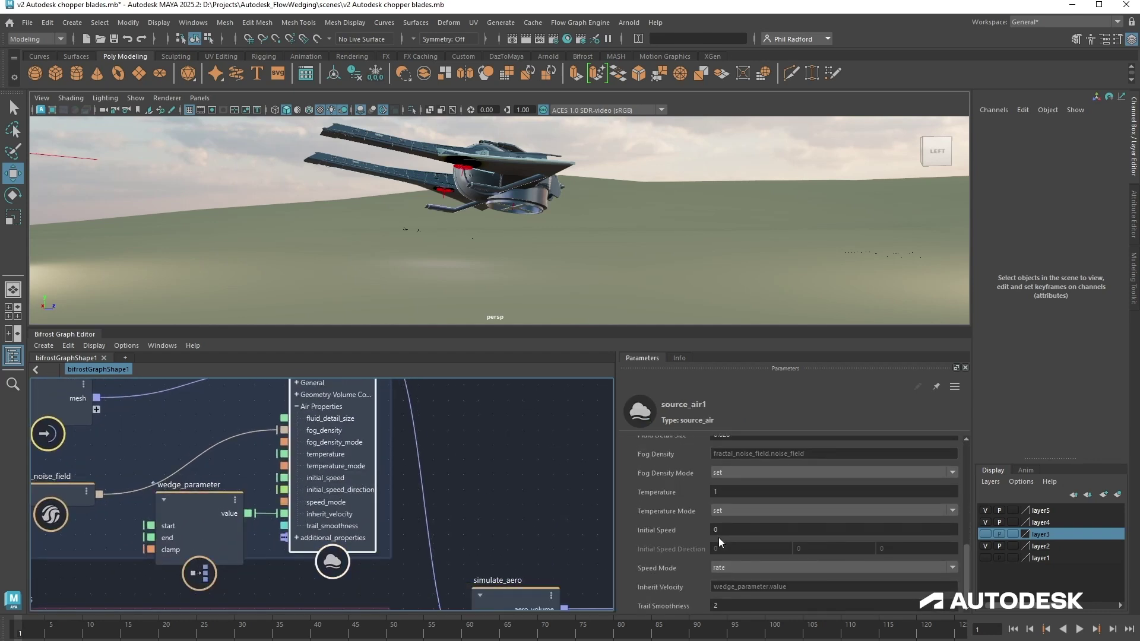
middle_click_drag(284, 527, 355, 564)
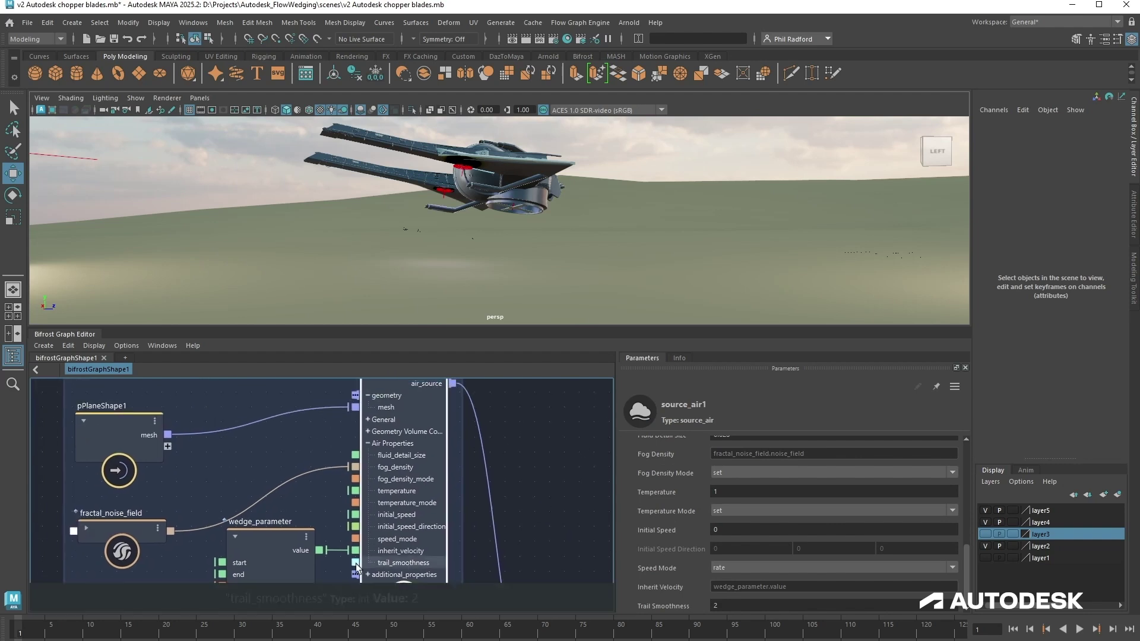
Duplicate the wedge_parameter node, place the copy above the original, and connect its value to the temperature input of source_air1.
left_click(268, 538)
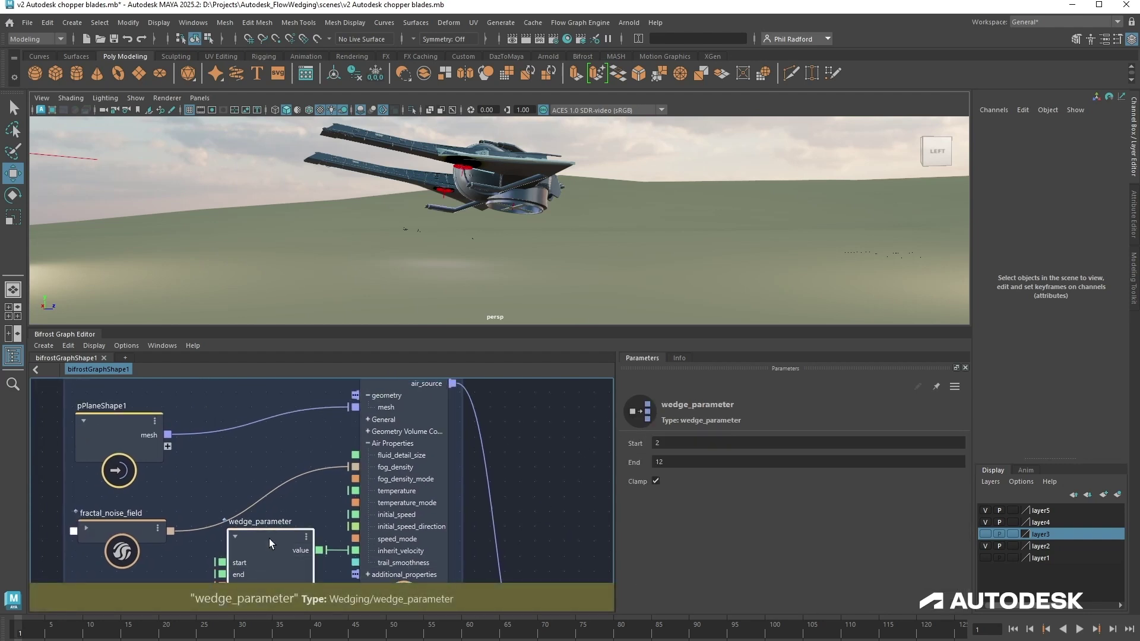
key("ctrl+d")
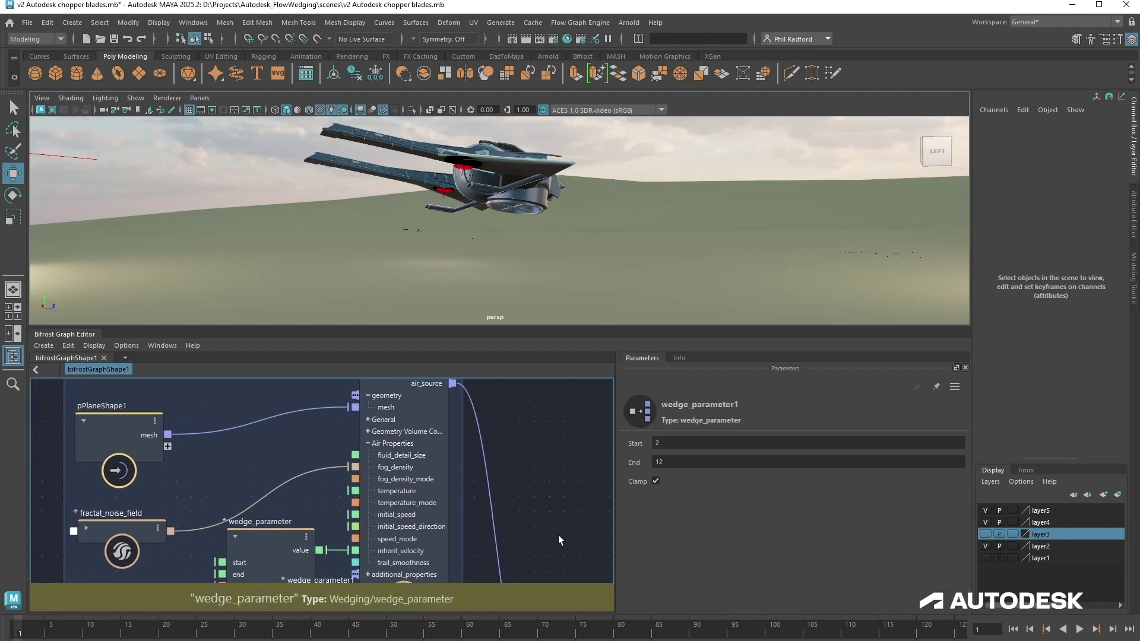
middle_click_drag(558, 535, 562, 451)
left_click_drag(359, 532, 235, 391)
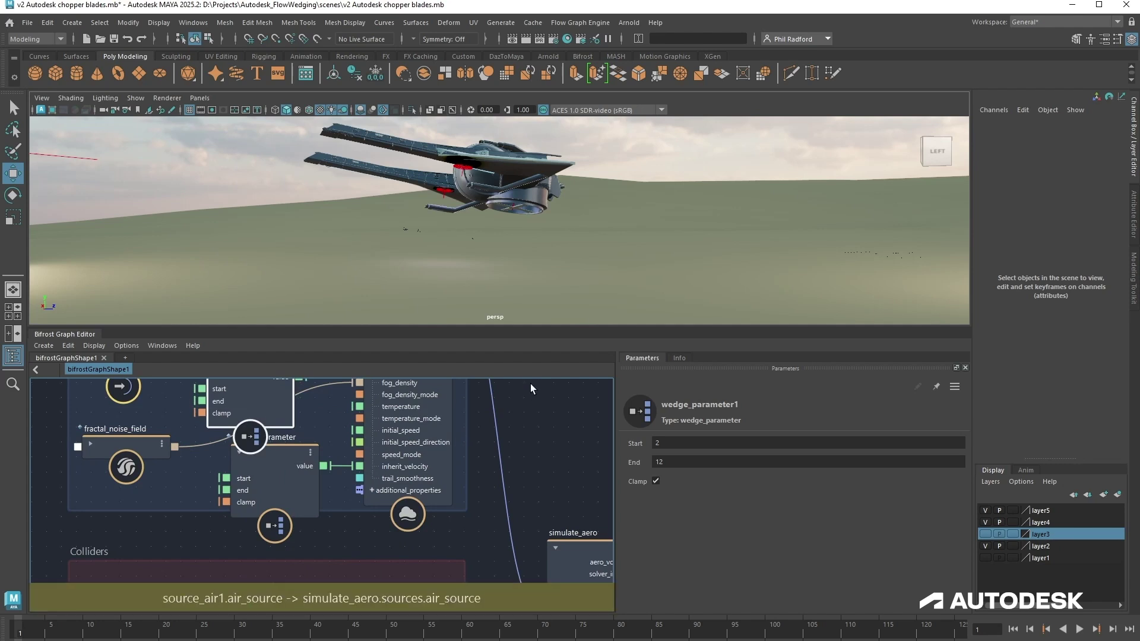
middle_click_drag(267, 398, 273, 497)
left_click_drag(284, 473, 363, 508)
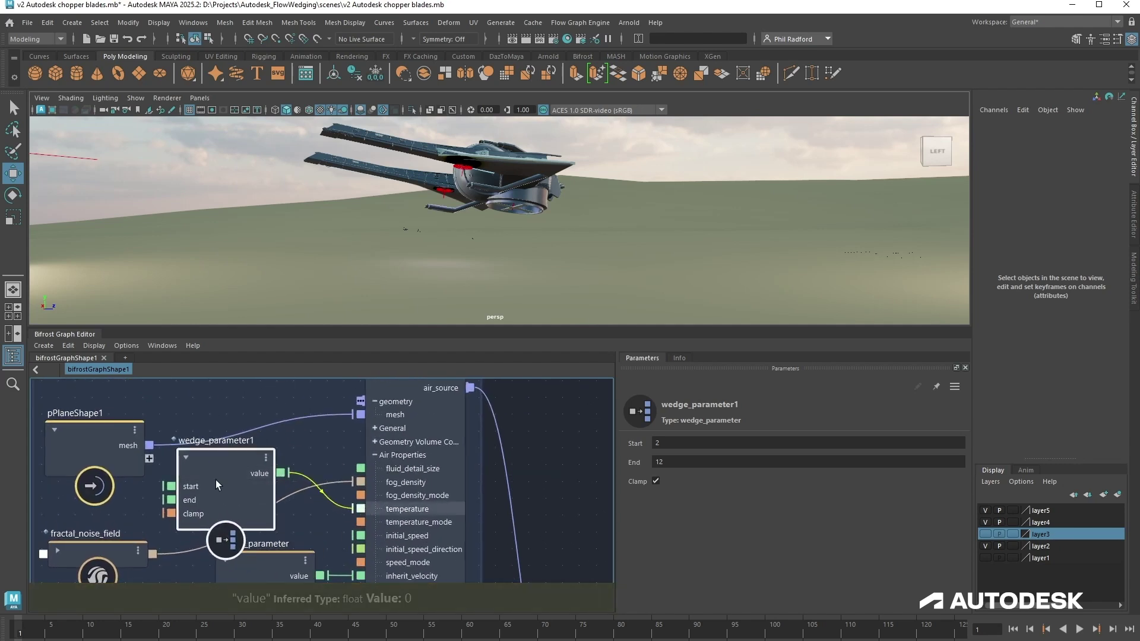
left_click_drag(216, 481, 231, 485)
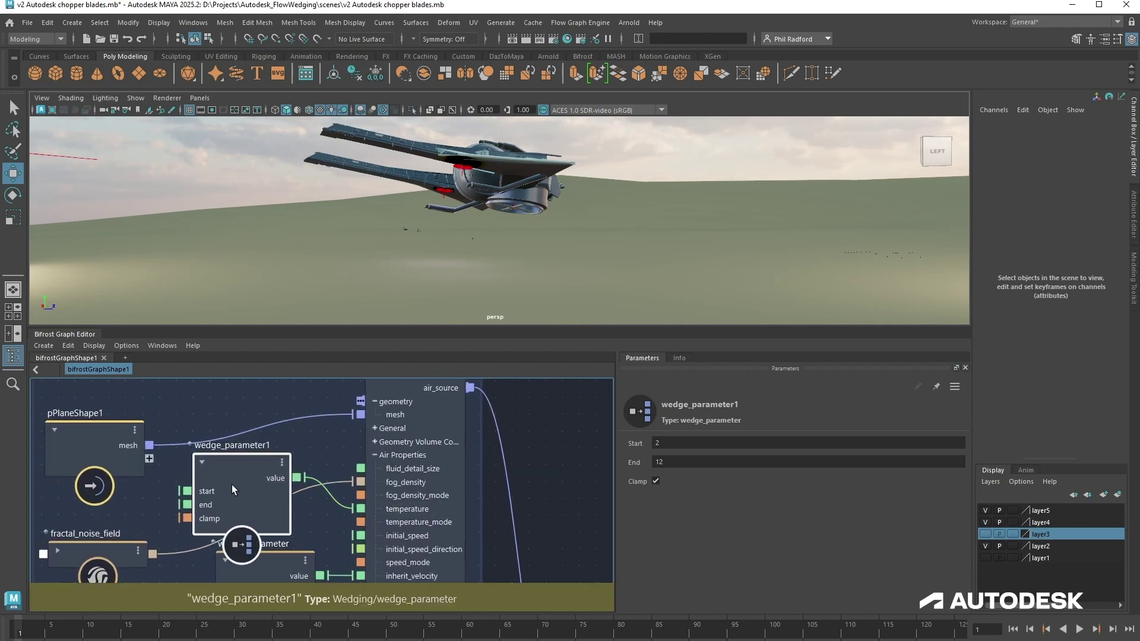
Set the Start of the temperature wedge parameter to 1 and its End to 300.
left_click(686, 443)
type("1")
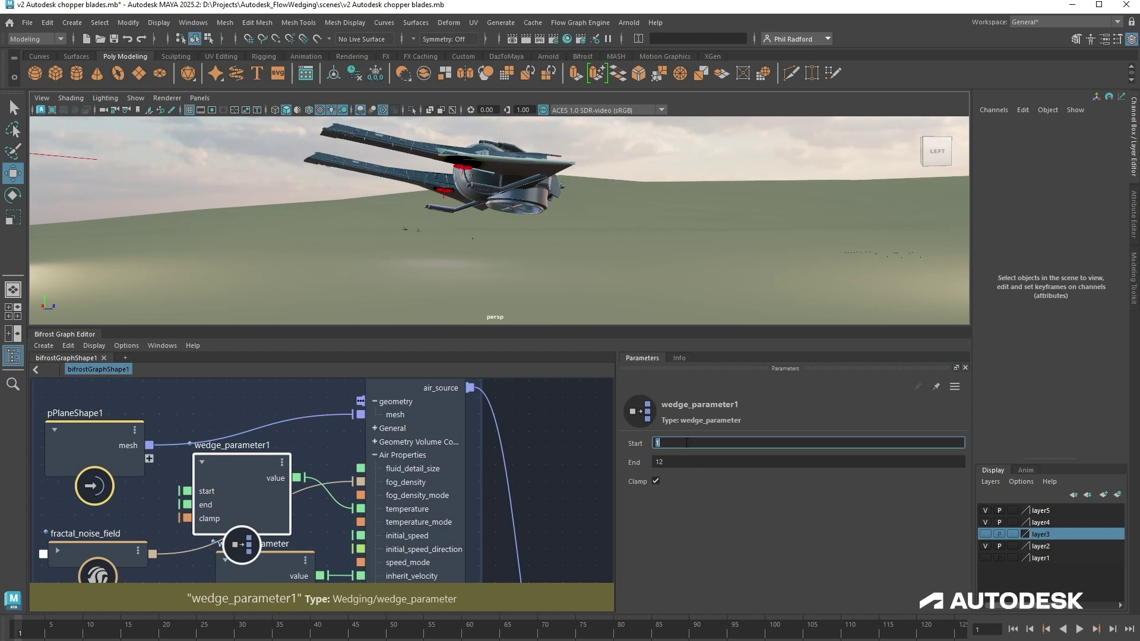
left_click(686, 463)
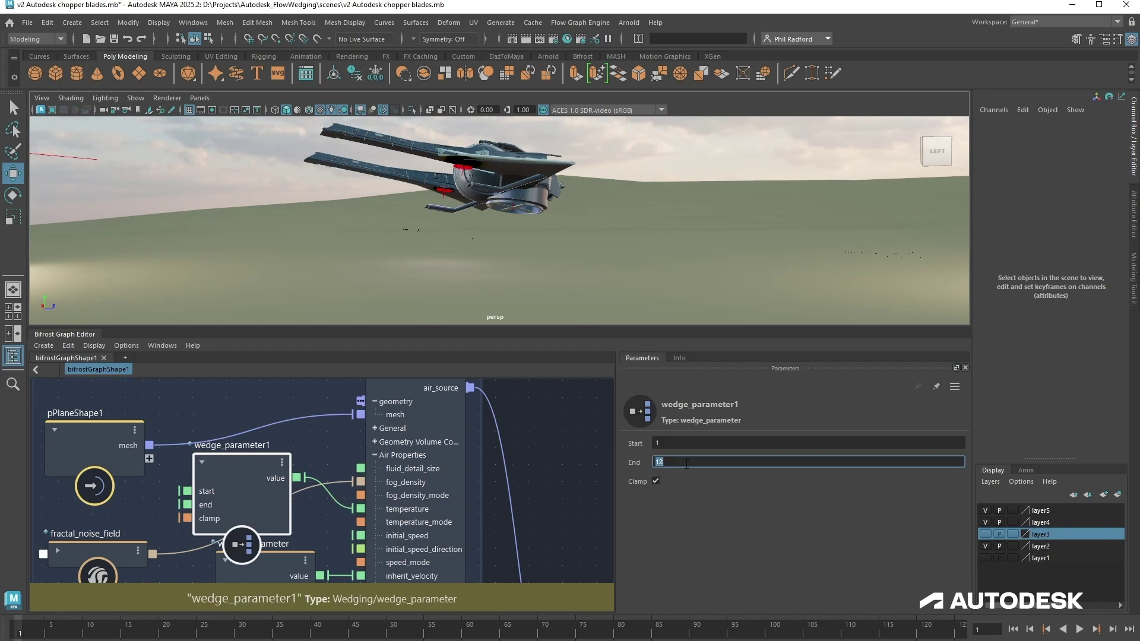
type("300")
key("Return")
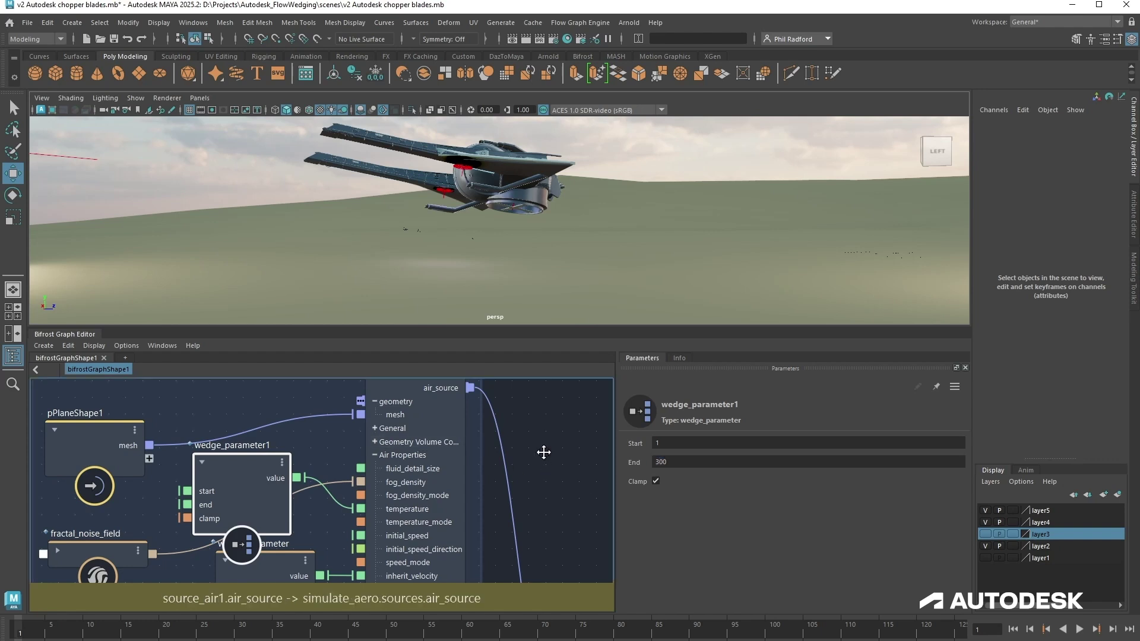
Arrange the two wedge parameter nodes one above the other beside source_air1 and clear the selection.
middle_click_drag(542, 451, 522, 458)
scroll(523, 453, "down", 5)
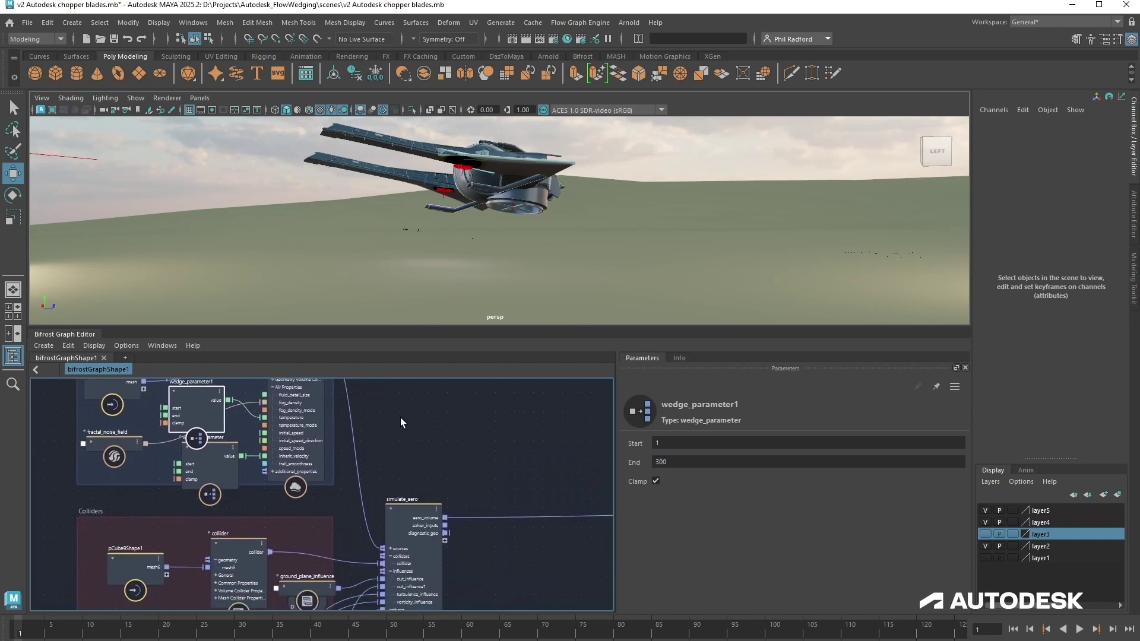
mouse_move(239, 457)
left_mouse_down()
mouse_move(260, 457)
mouse_move(258, 447)
left_mouse_up()
left_click(507, 458)
middle_click_drag(507, 458, 486, 497)
scroll(482, 472, "up", 2)
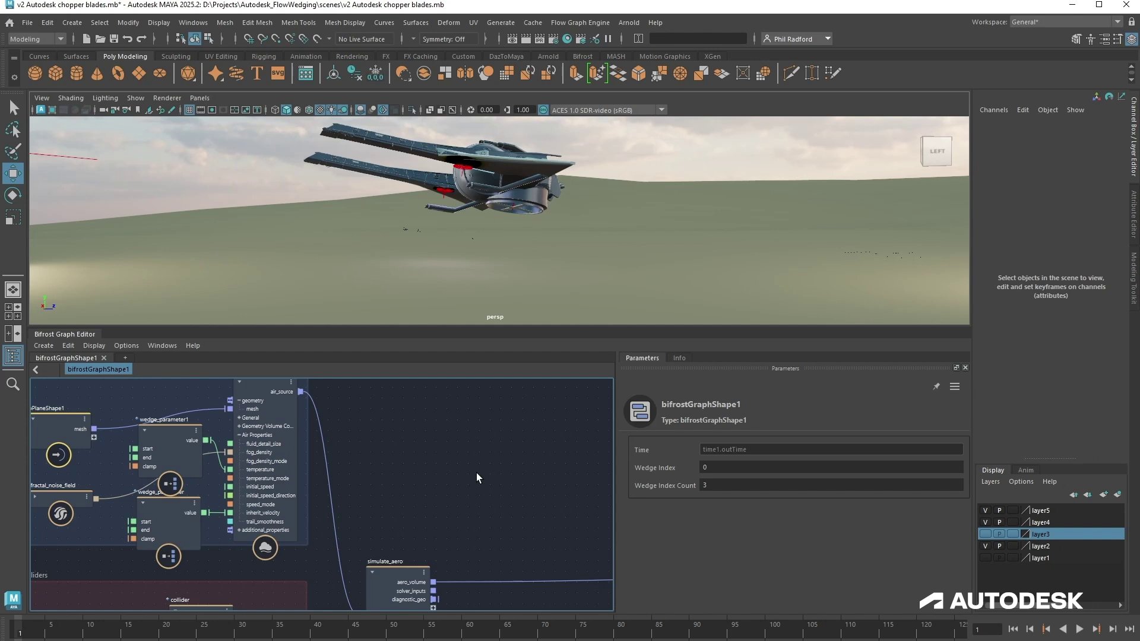
Add a wedge_cache node and insert it after simulate_aero's aero_volume output, passing first_object on to assign_material.
mouse_move(480, 479)
middle_mouse_down()
mouse_move(468, 445)
mouse_move(433, 460)
mouse_move(496, 468)
middle_mouse_up()
scroll(495, 466, "up", 2)
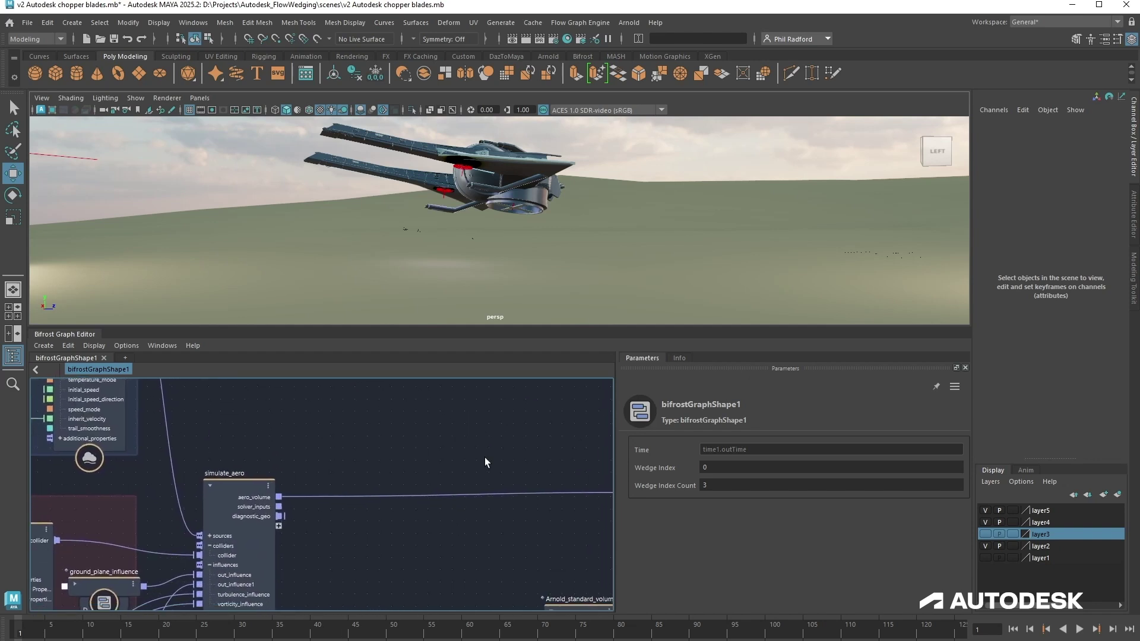
key("Tab")
type("wed")
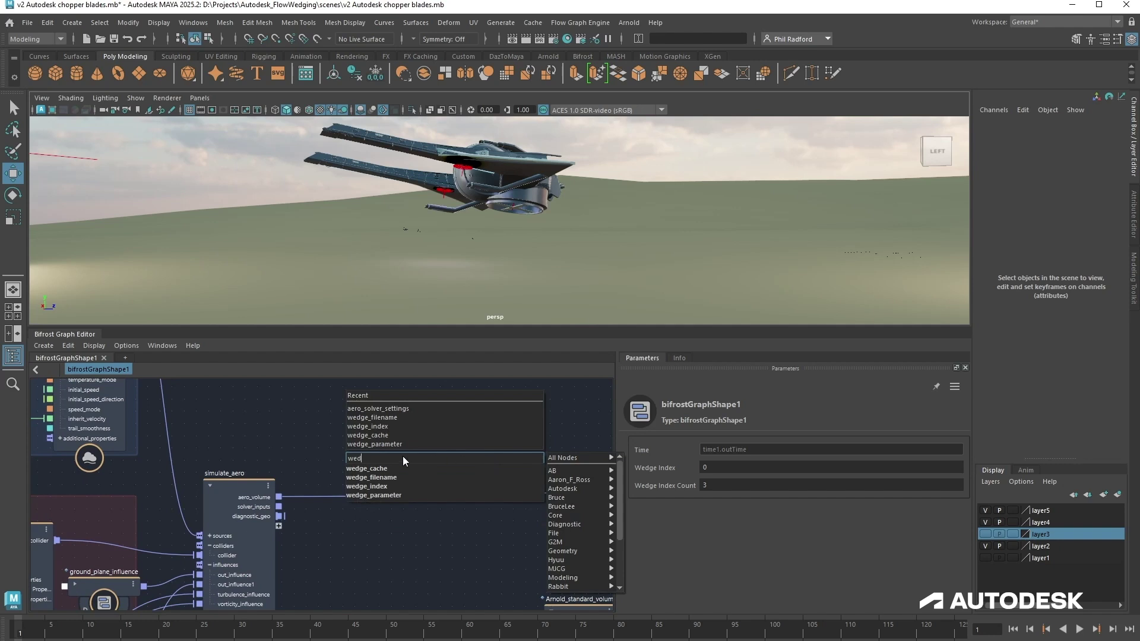
left_click(395, 469)
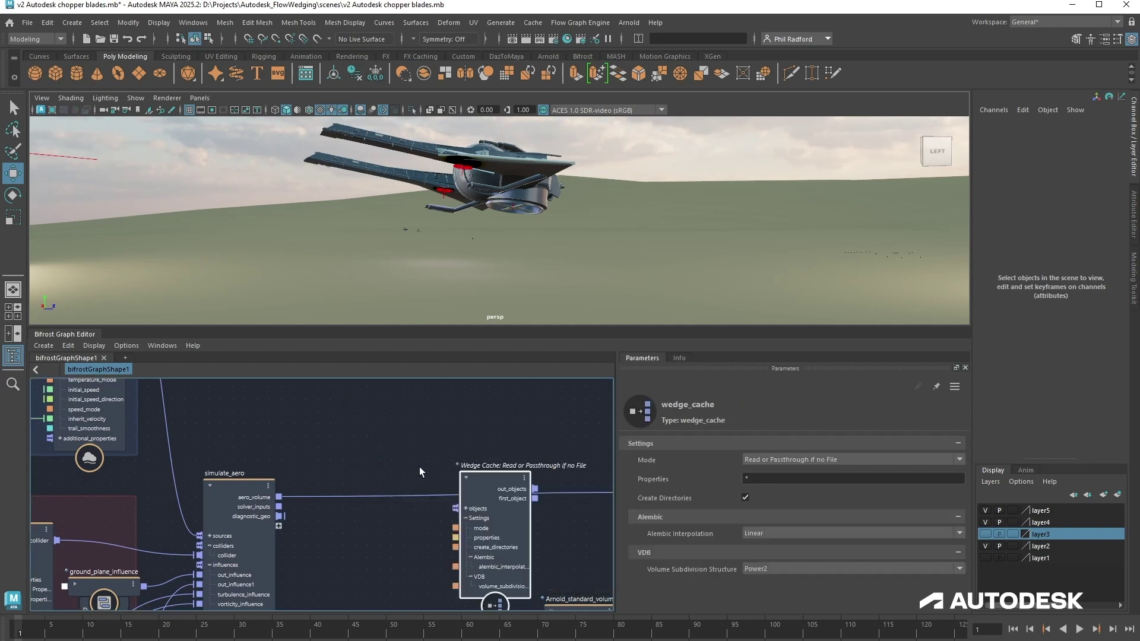
left_click_drag(489, 483, 451, 473)
left_click(451, 528)
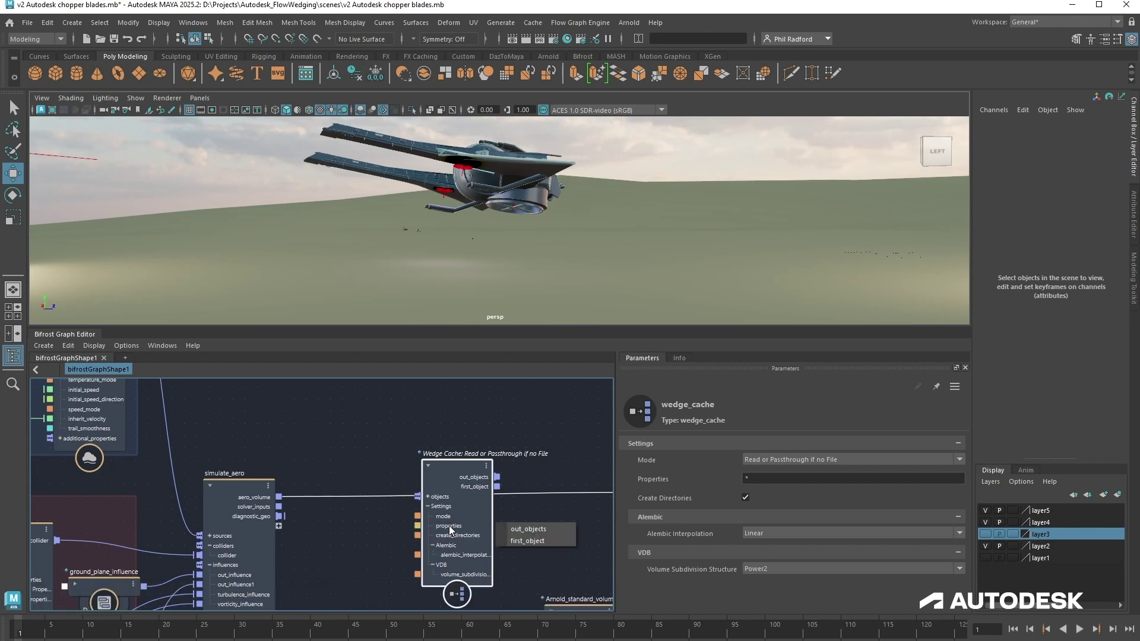
left_click(531, 542)
left_click(543, 537)
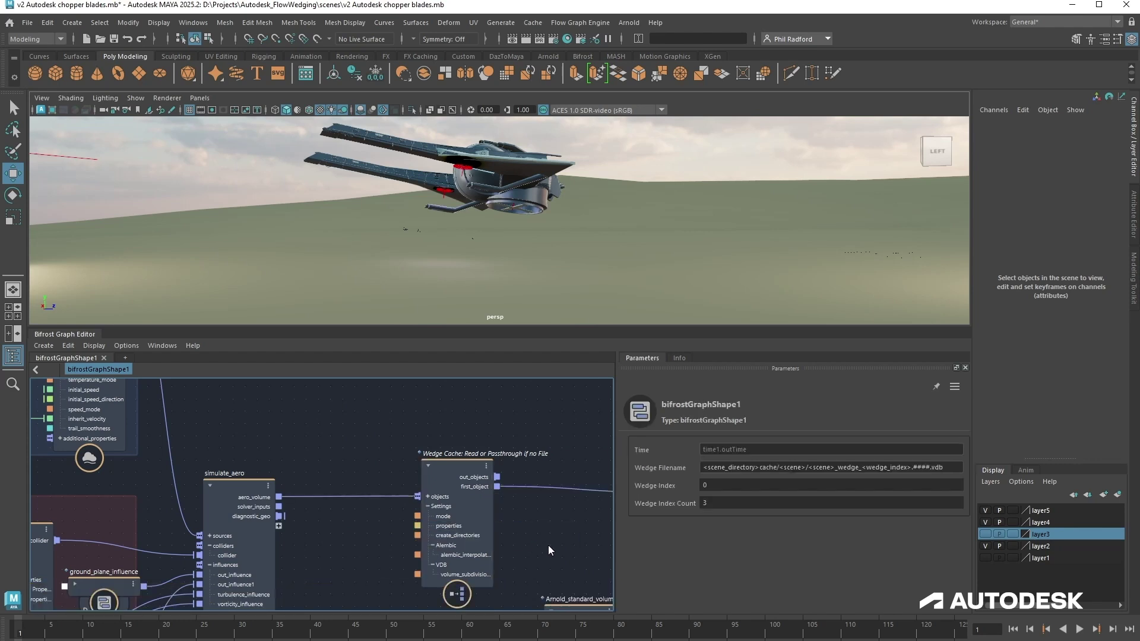
Space out the wedge_cache and assign_material nodes along their connection.
middle_click_drag(543, 544, 364, 527)
left_click_drag(517, 475, 527, 472)
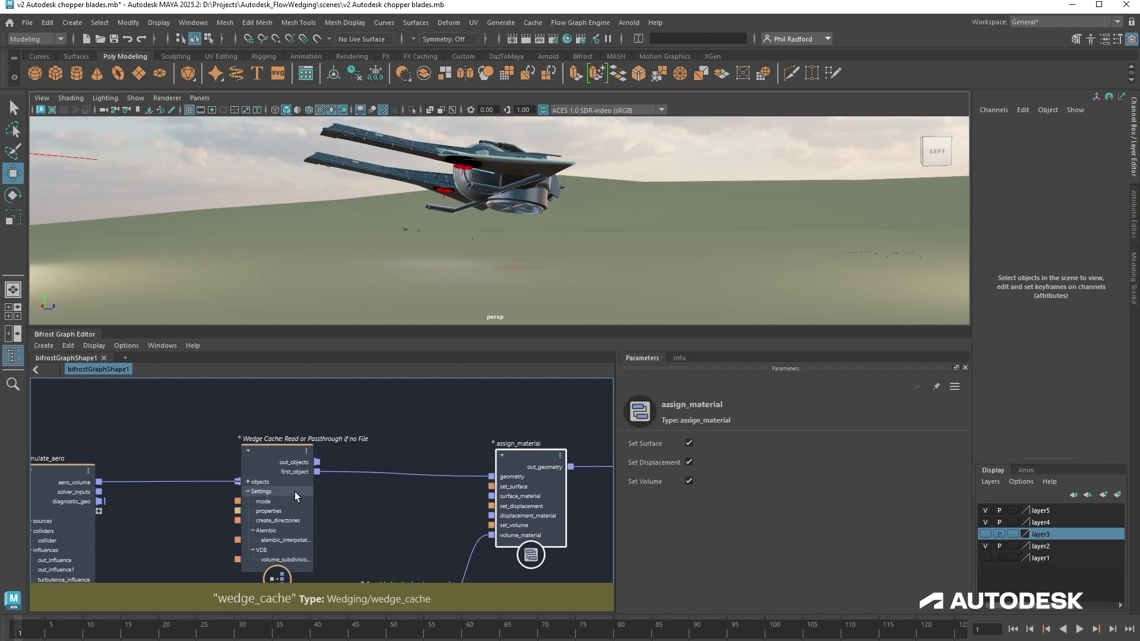
left_click_drag(295, 492, 313, 497)
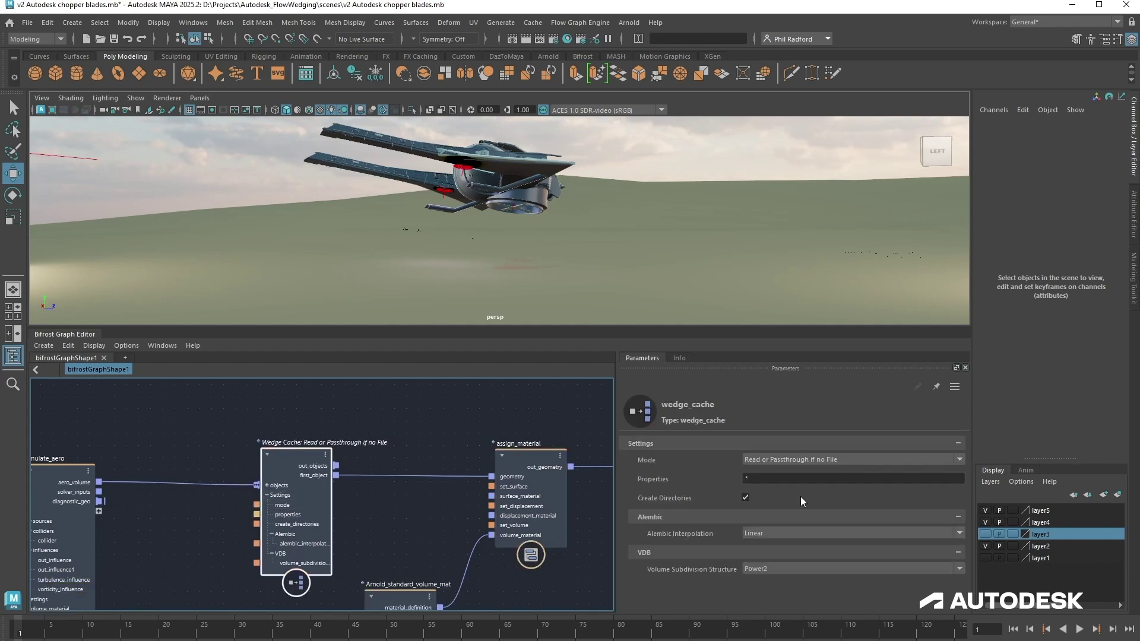
Set the Properties of the wedge_cache node to "voxel_fog_density voxel_velocity".
left_click(779, 479)
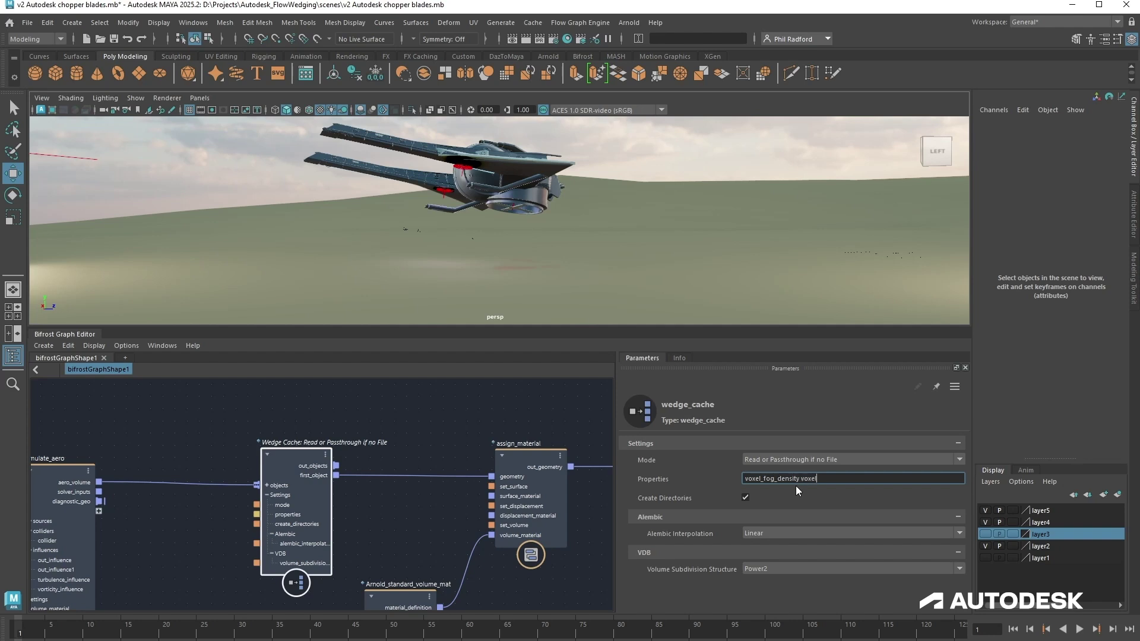
type("ity")
key("Return")
left_click(861, 483)
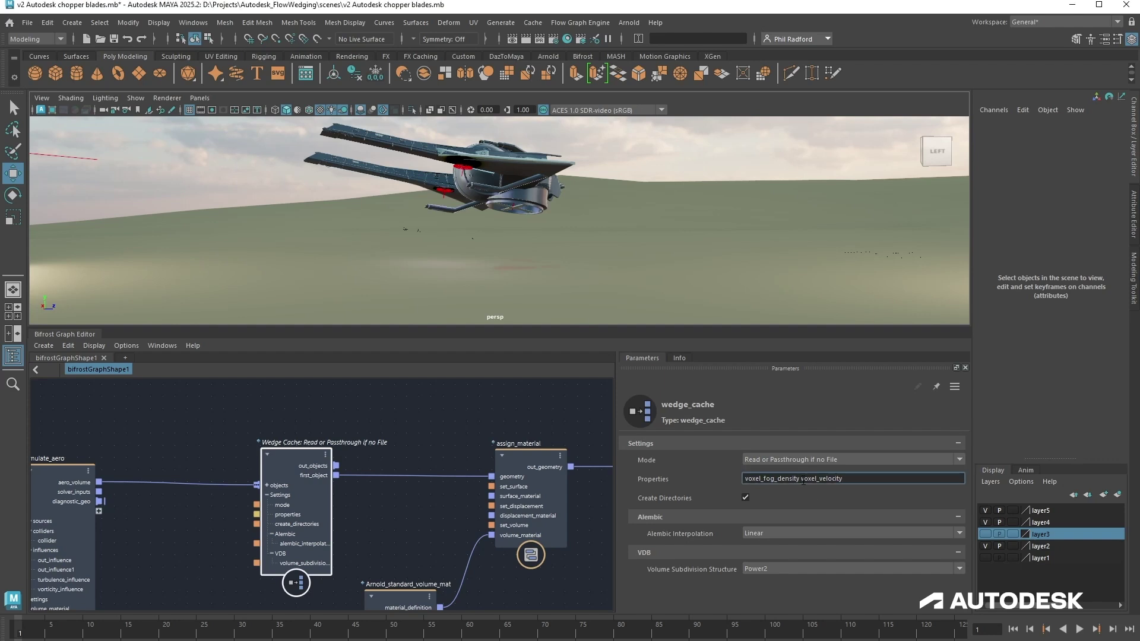
scroll(476, 440, "down", 3)
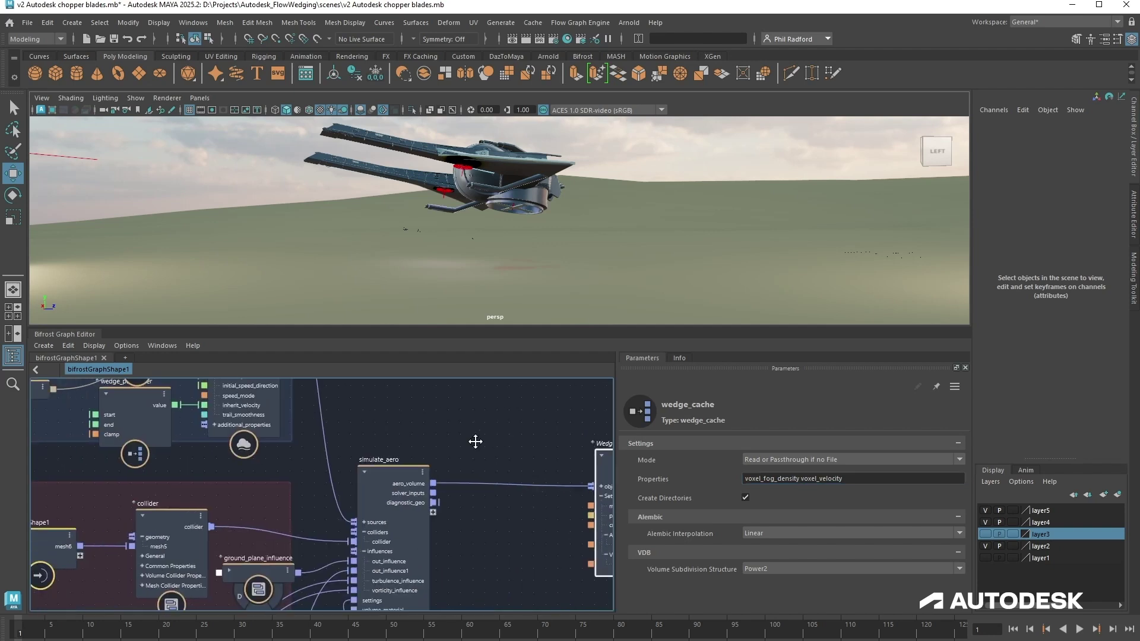
scroll(376, 484, "up", 3)
middle_click_drag(382, 511, 344, 446)
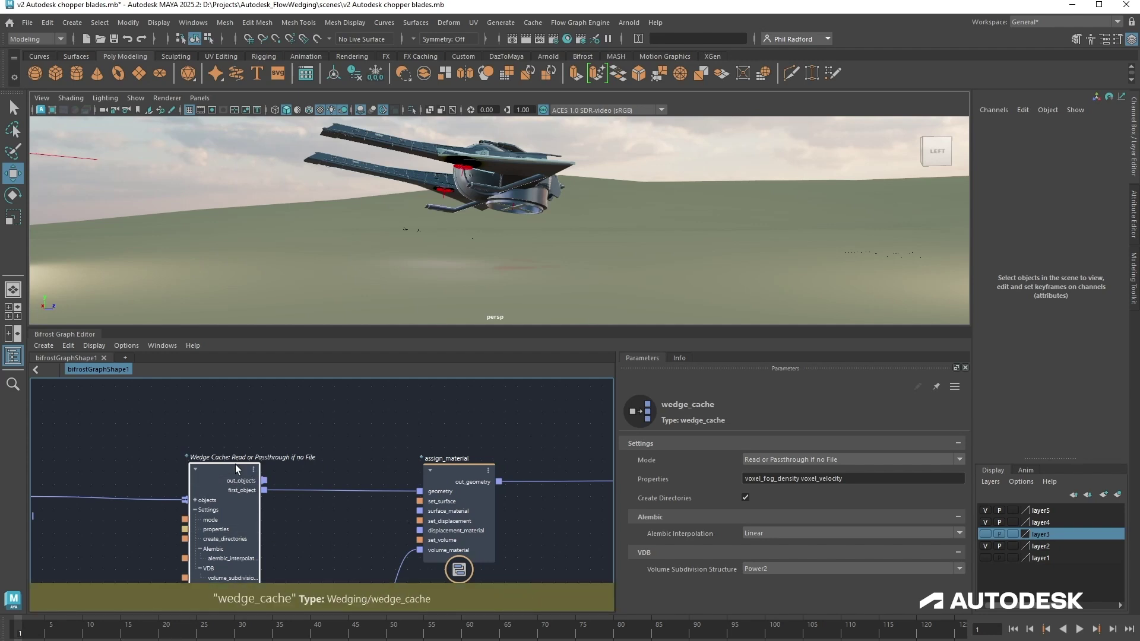
middle_click_drag(346, 534, 238, 522)
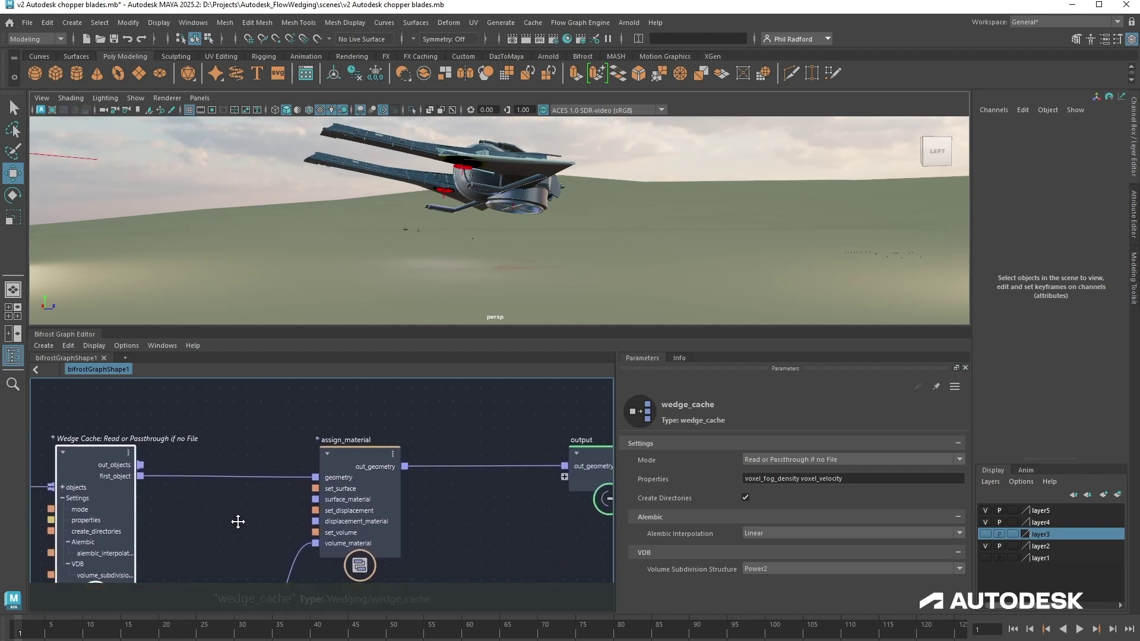
scroll(237, 521, "down", 3)
Check the wedge_index token in the graph's Wedge Filename and set the Wedge Index Count to 3.
left_click(418, 434)
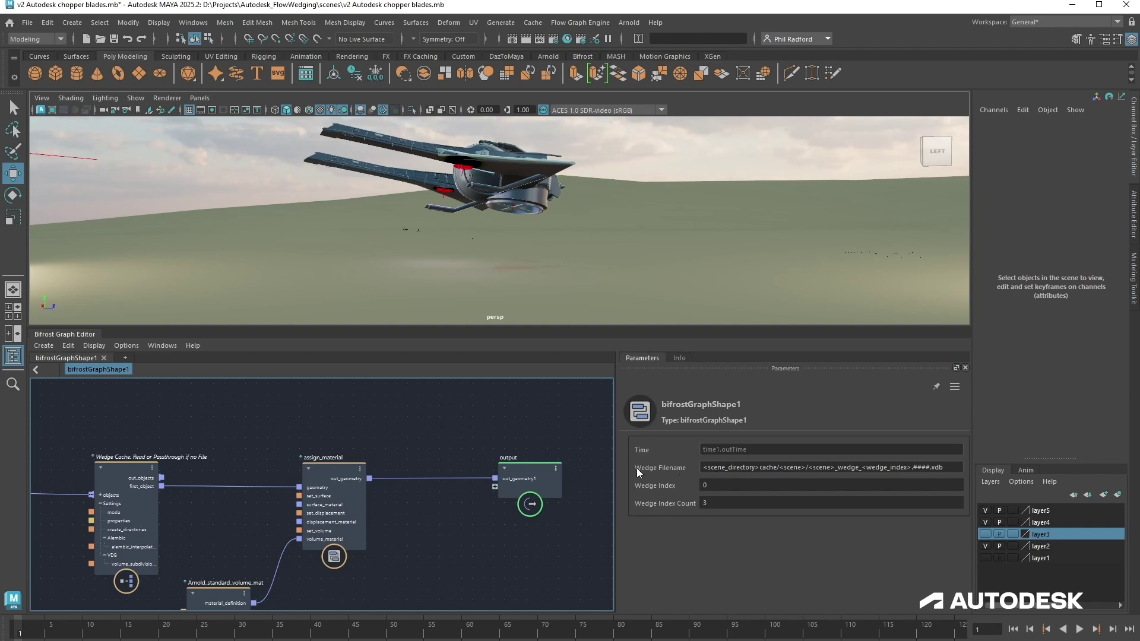
left_click_drag(722, 503, 716, 502)
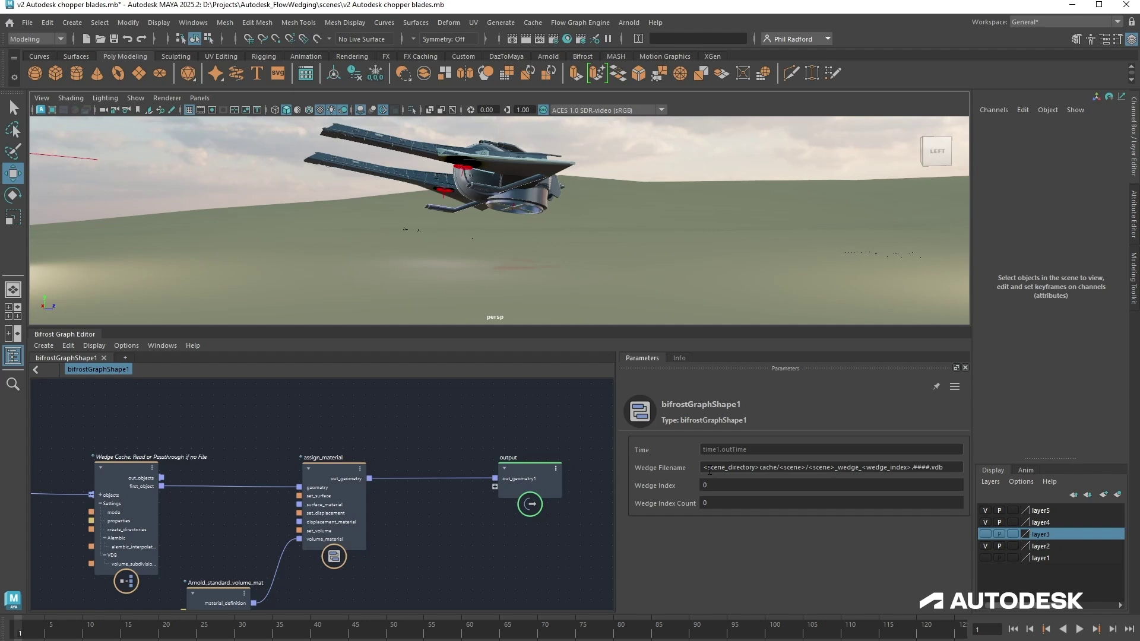
left_click_drag(709, 470, 864, 472)
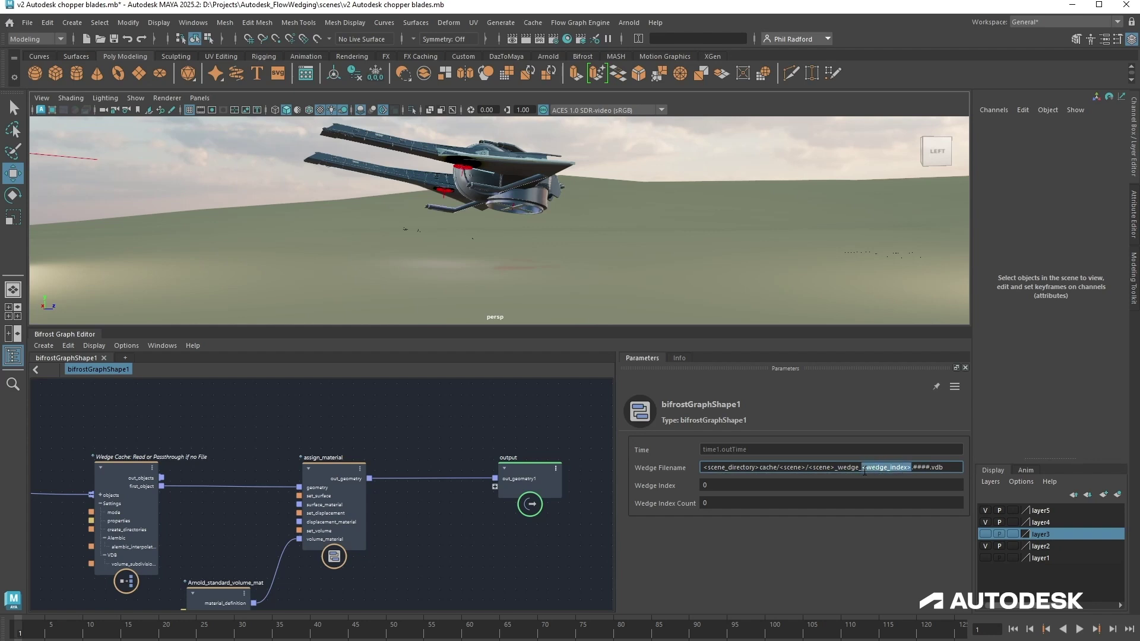
left_click(734, 504)
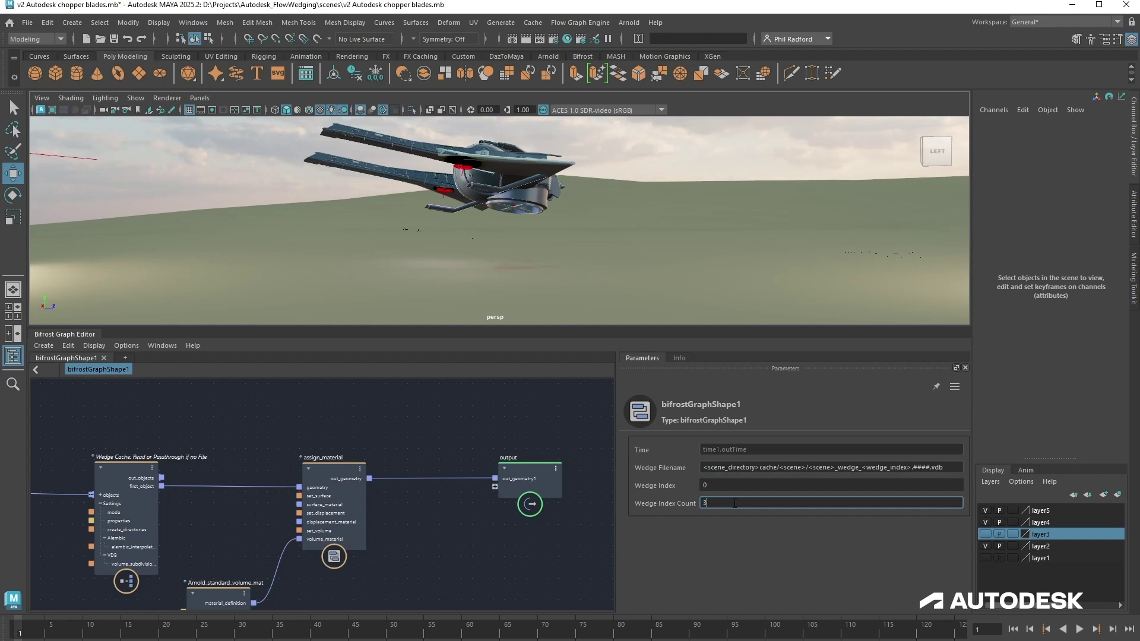
key("Return")
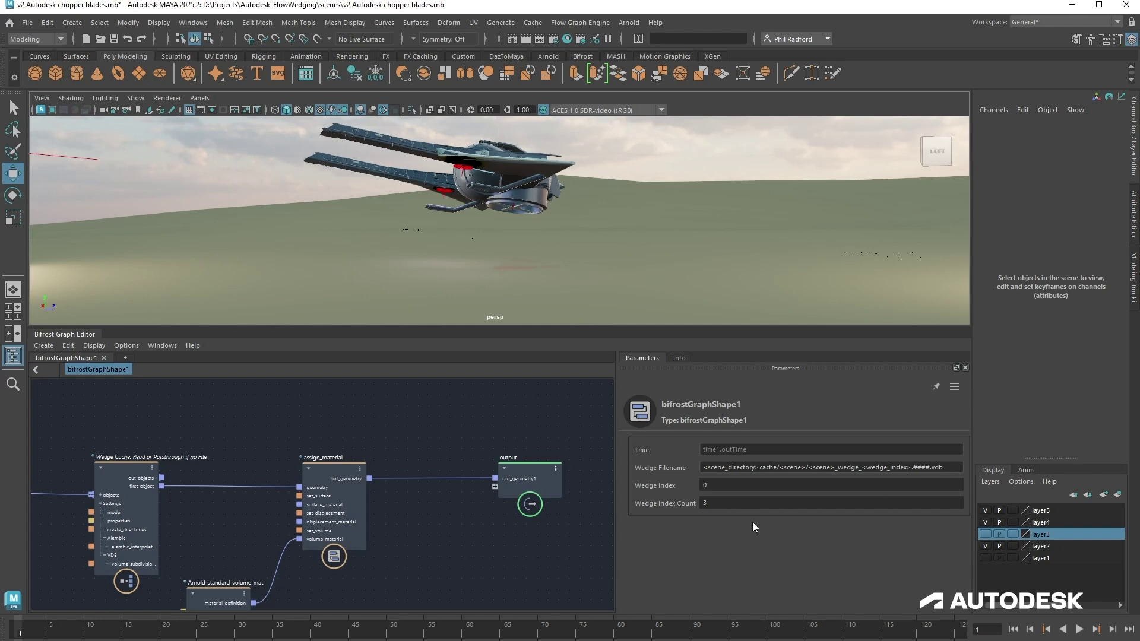
Create a new Flow Wedging job for bifrostGraphShape1 and set it to compute all 3 wedges.
middle_click_drag(473, 569, 527, 565)
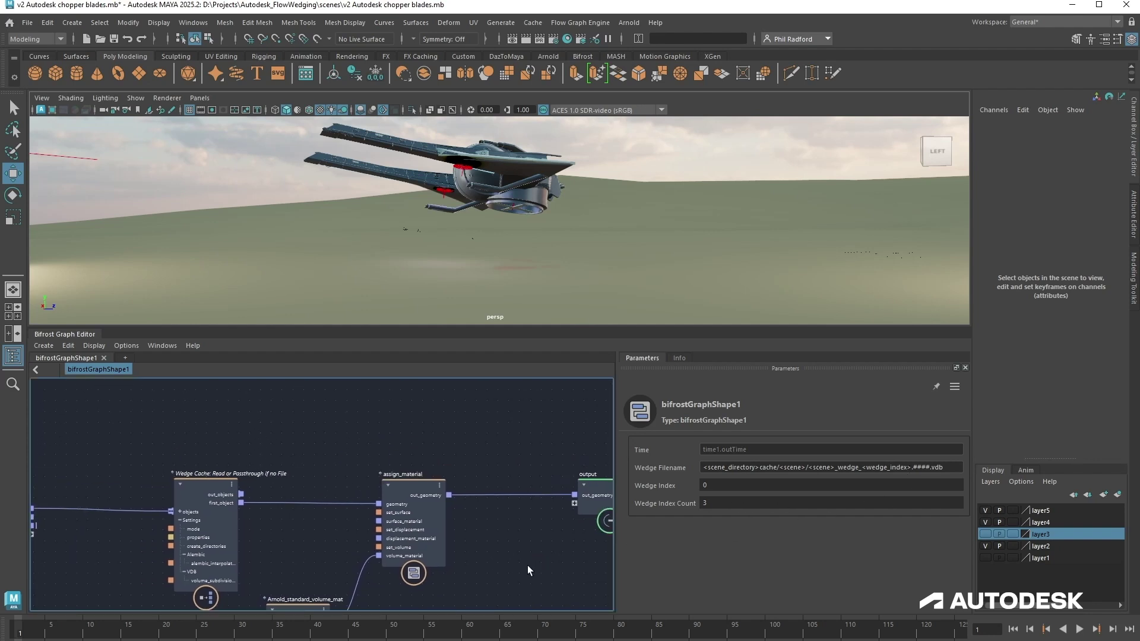
middle_click_drag(470, 429, 522, 453)
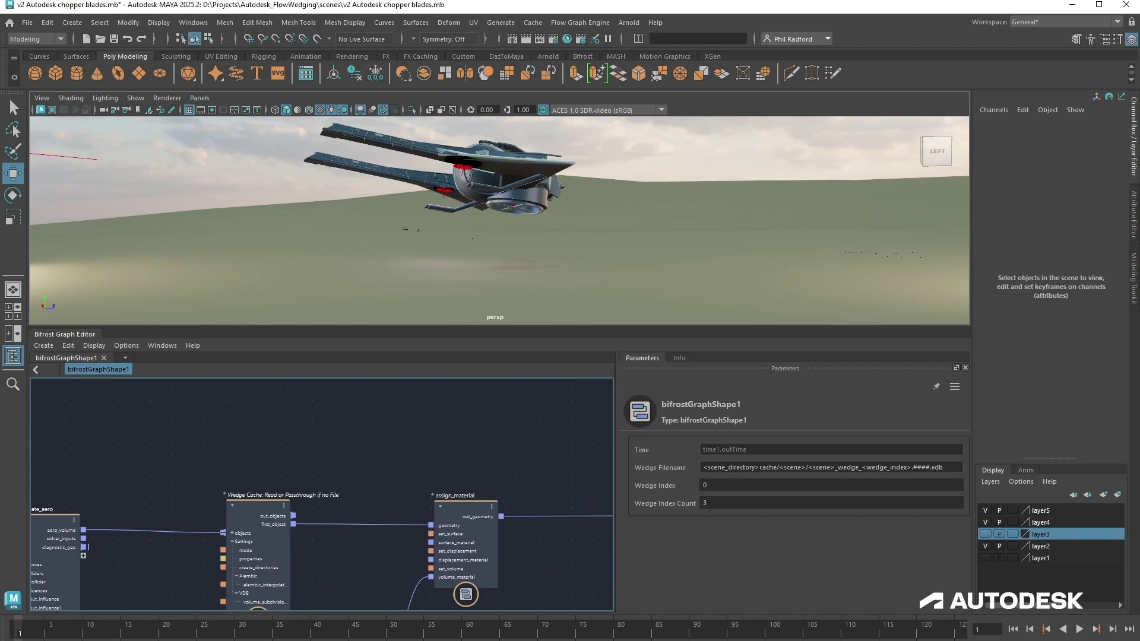
left_click(564, 23)
mouse_move(578, 39)
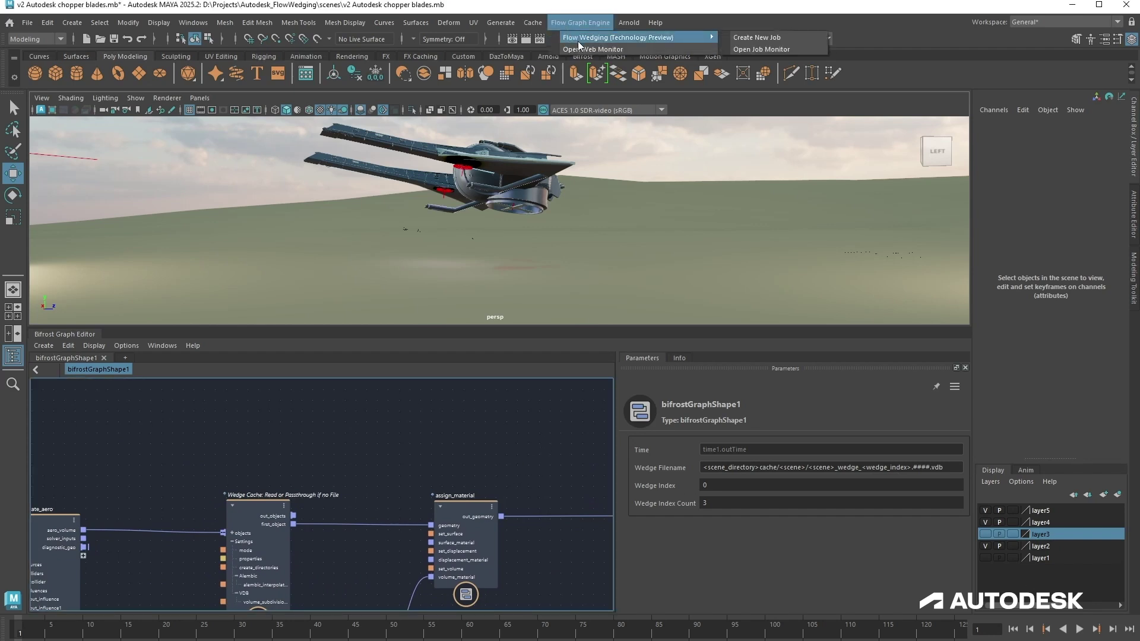
left_click(758, 36)
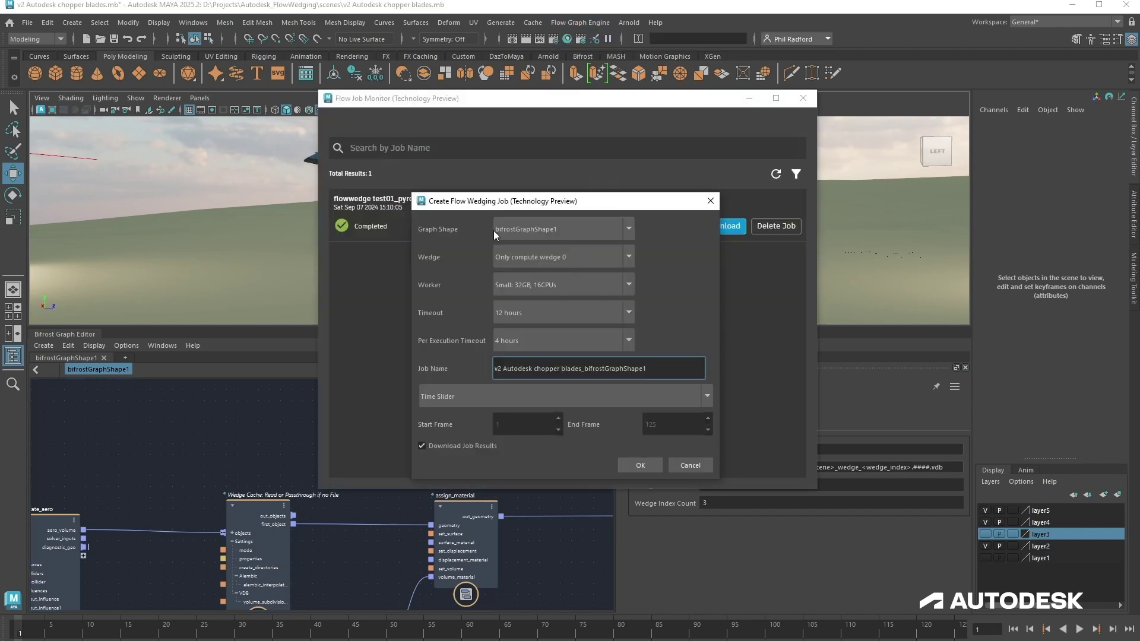
left_click(564, 229)
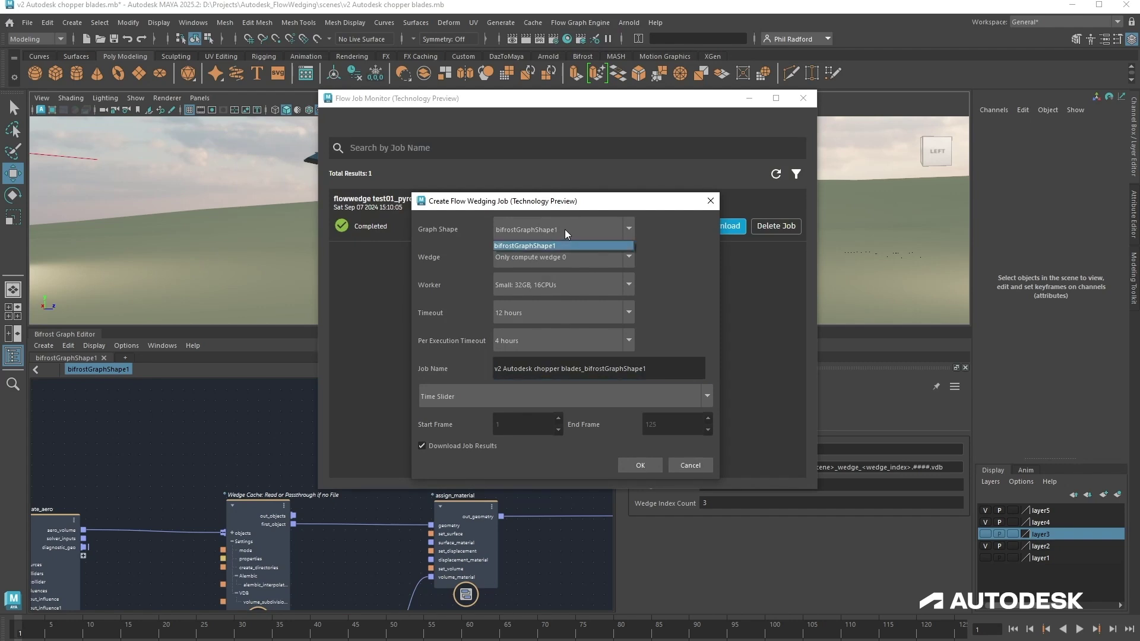
left_click(565, 229)
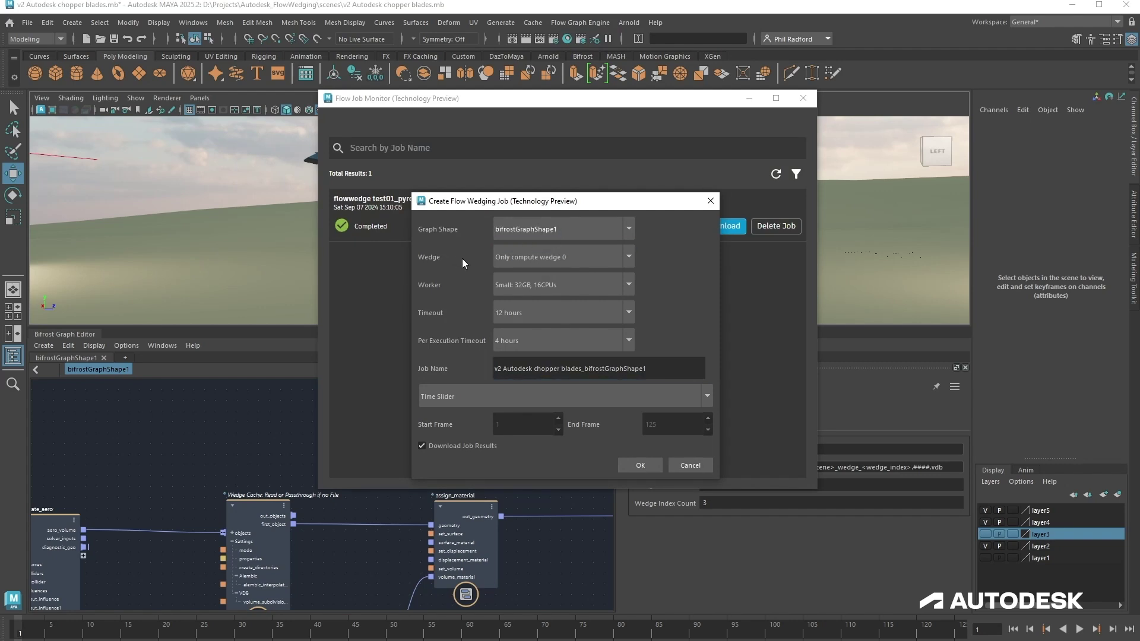
left_click(586, 262)
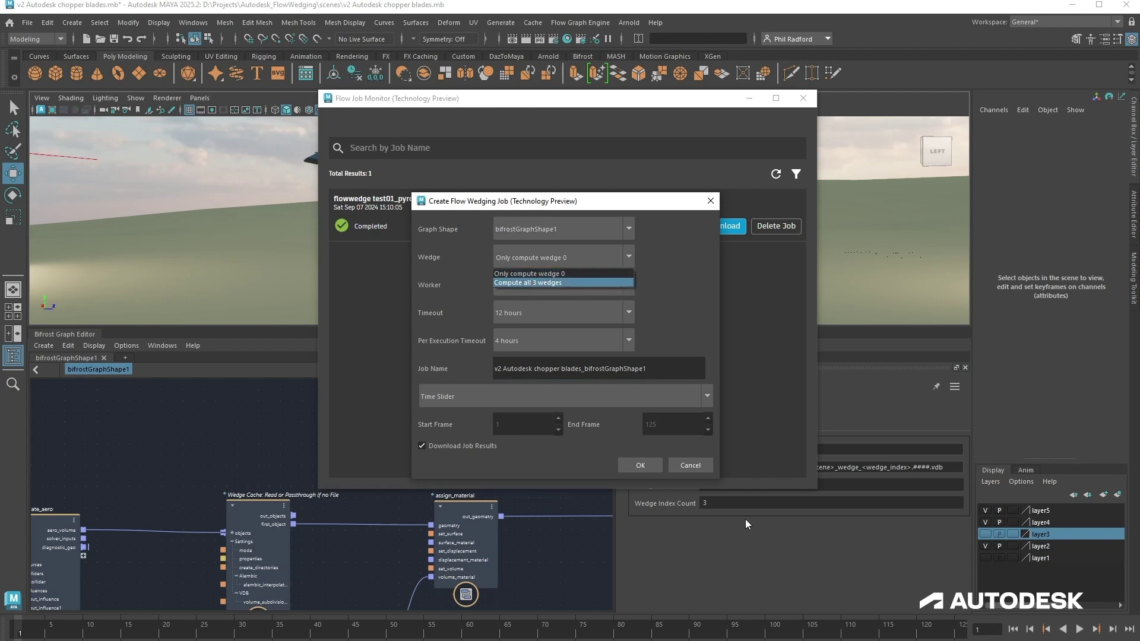
left_click(553, 284)
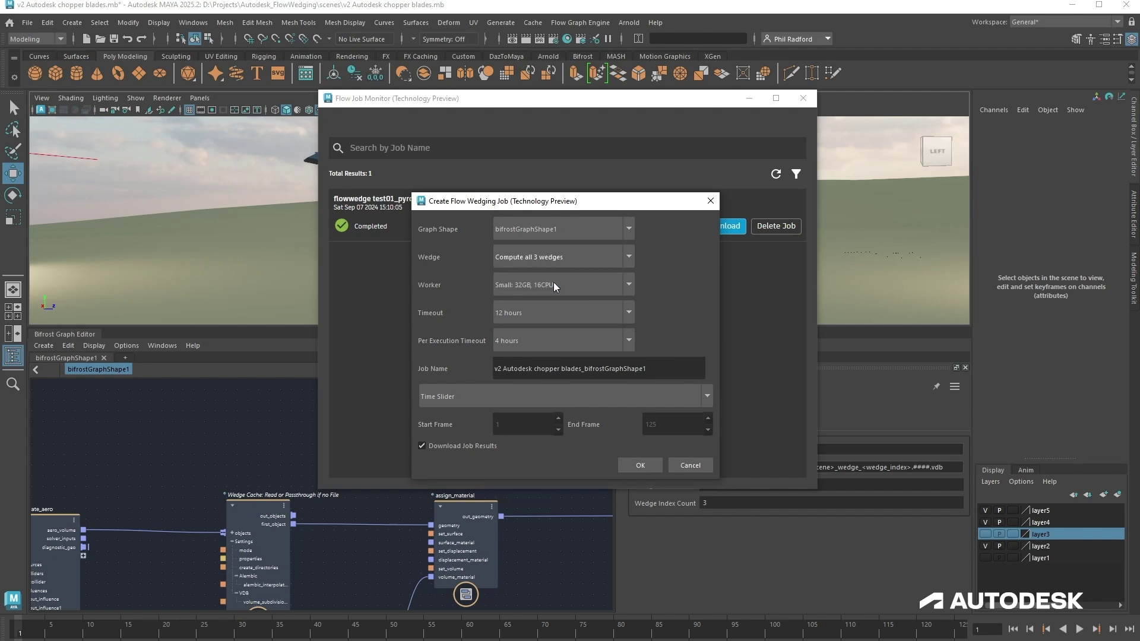
Set the wedging job's Worker to Medium: 64GB, 16CPUs and its Timeout to 12 hours.
left_click(589, 289)
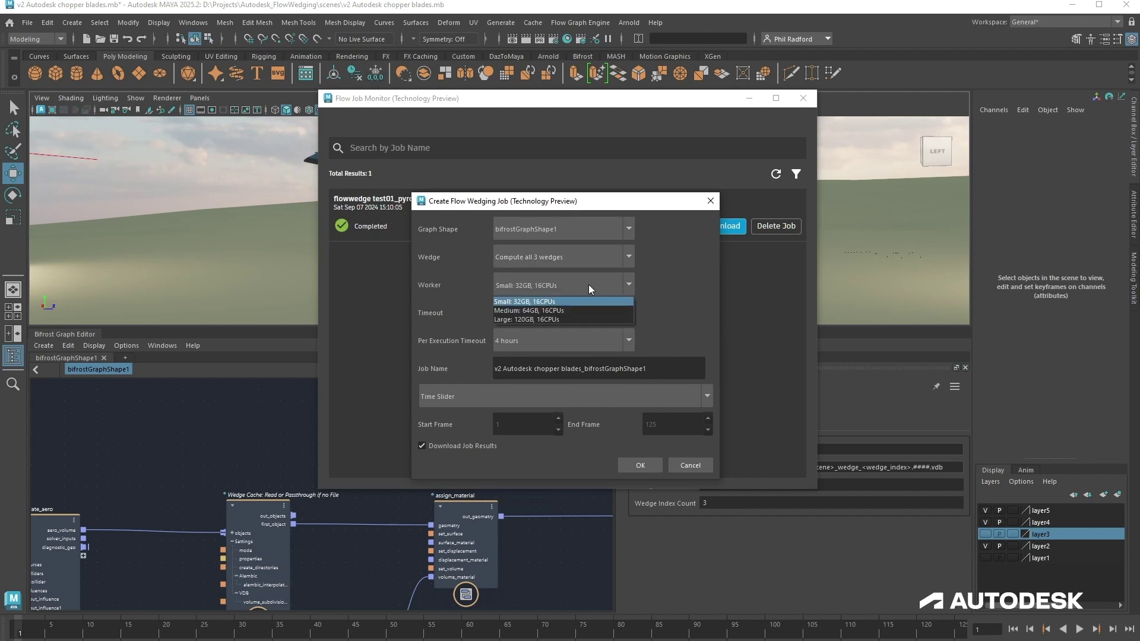
left_click(564, 311)
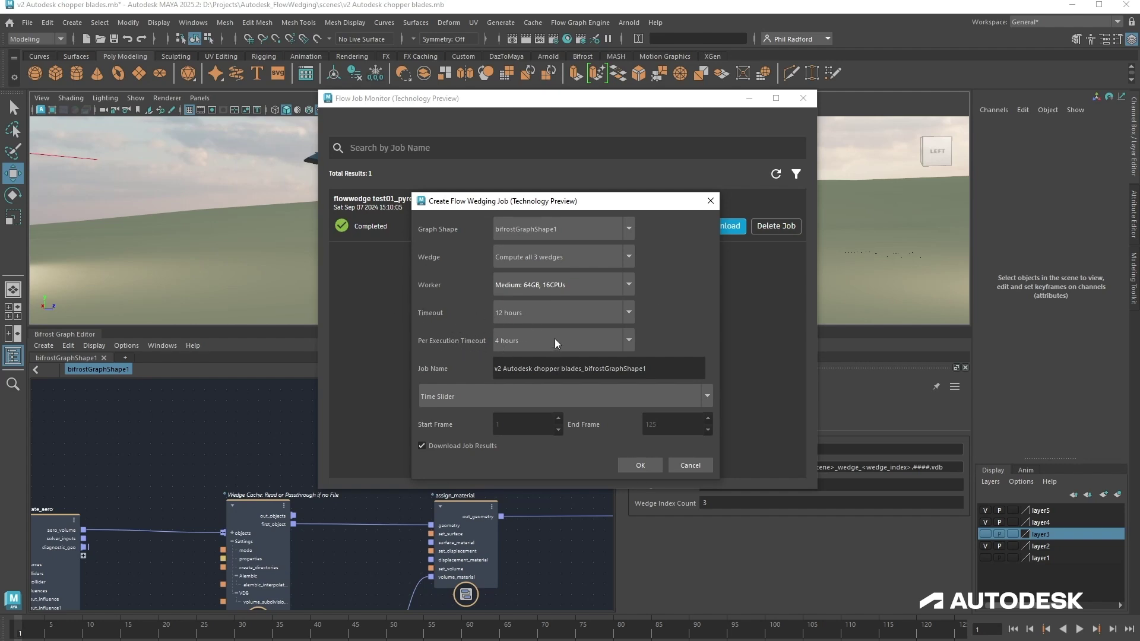
left_click(554, 314)
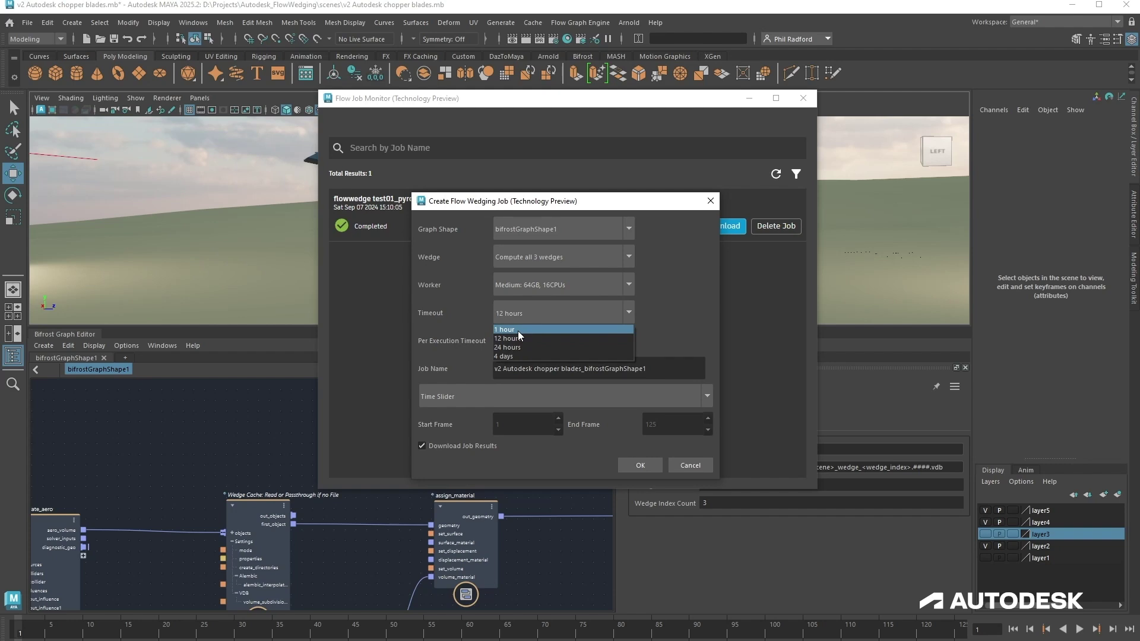
left_click(528, 314)
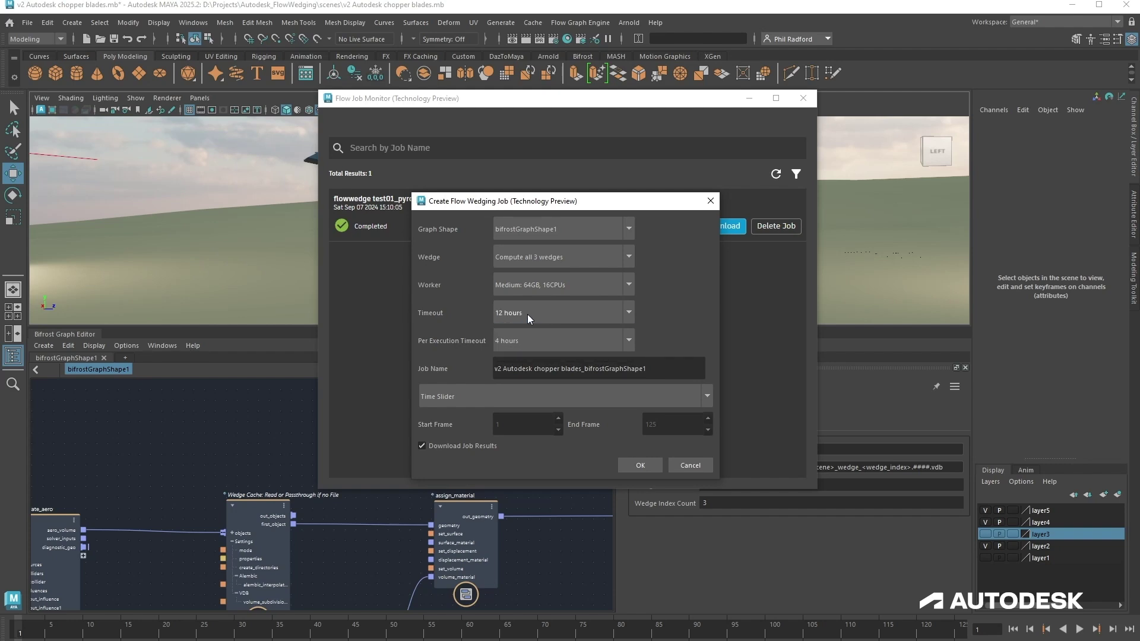
Shorten the job name to "v2 Autodesk chopper blades" and submit the wedging job.
left_click_drag(579, 204, 580, 178)
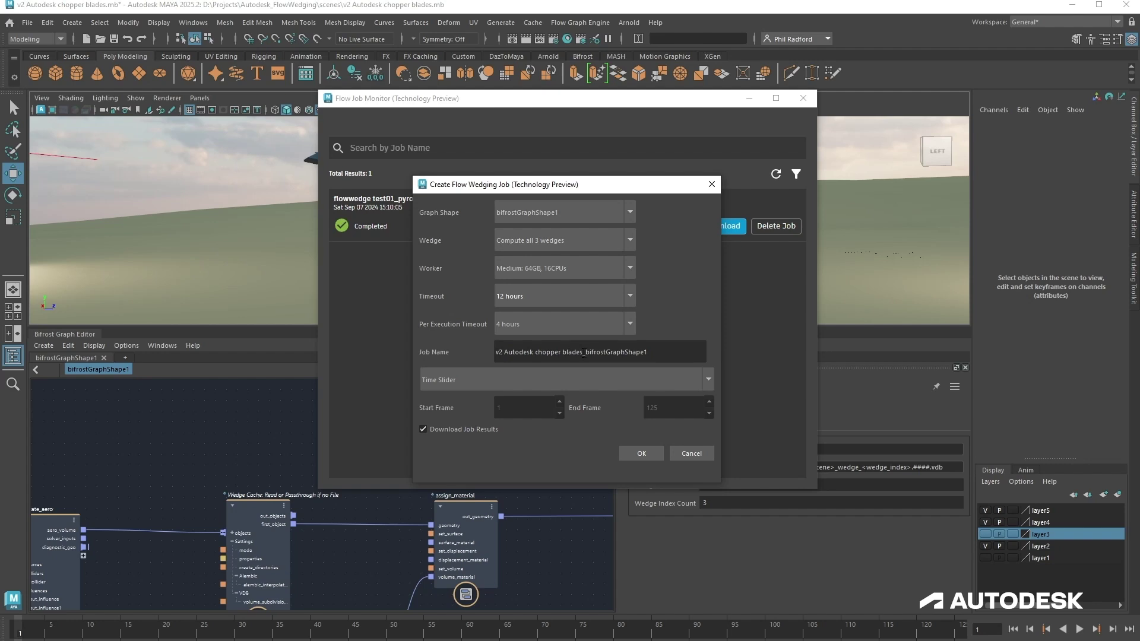
left_click_drag(583, 353, 686, 352)
key("BackSpace")
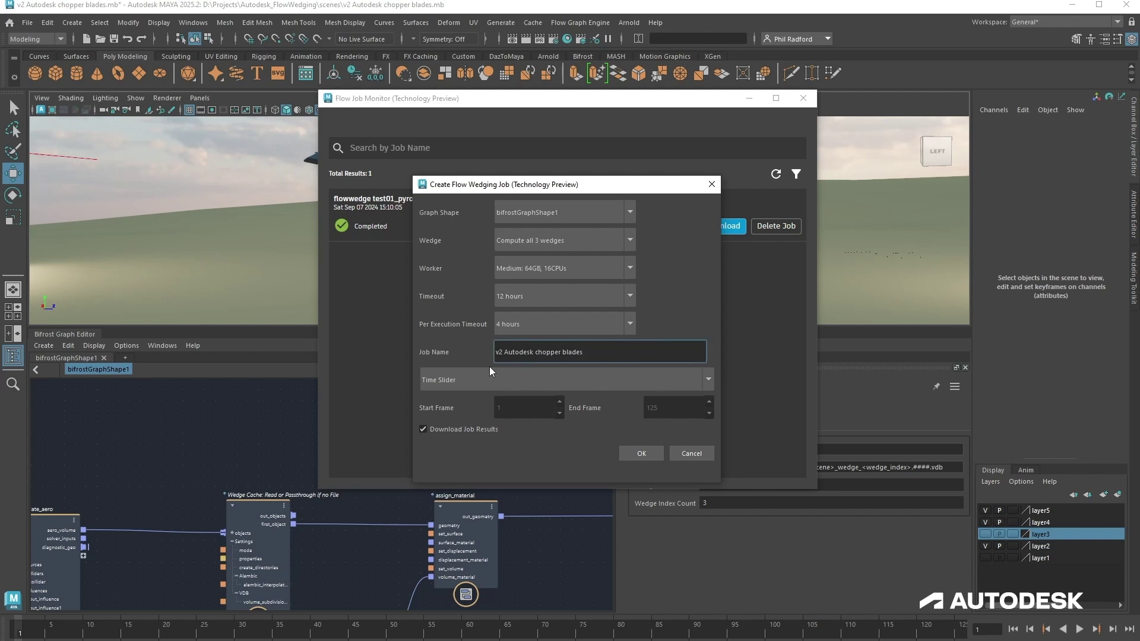
left_click(657, 453)
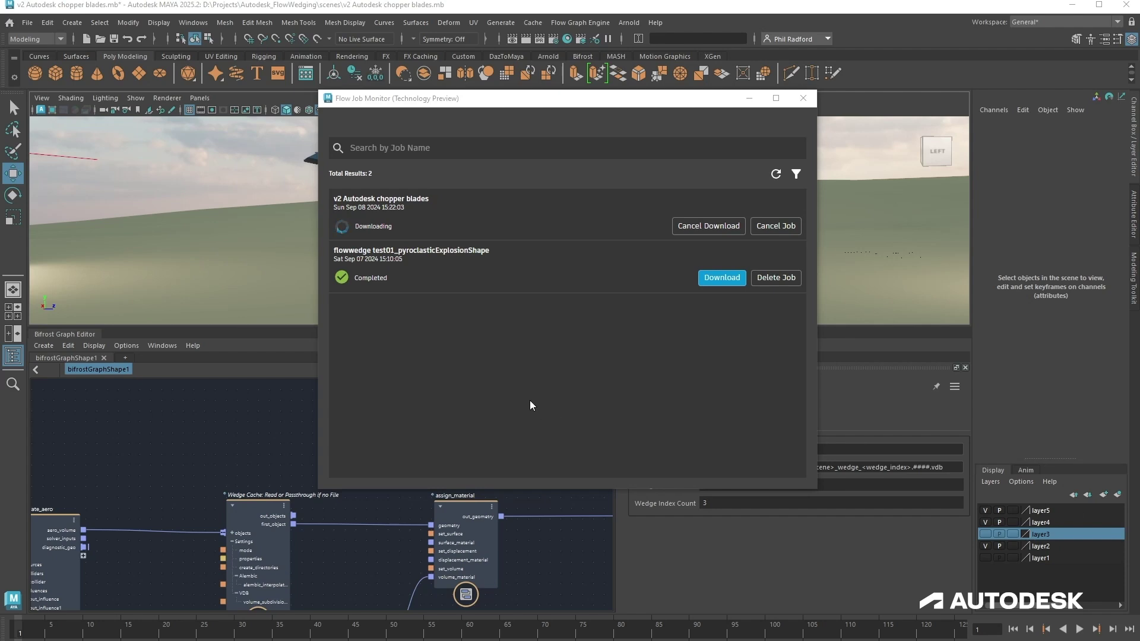
Open the details of the v2 Autodesk chopper blades job and view the compute progress of wedge 1.
left_click(488, 220)
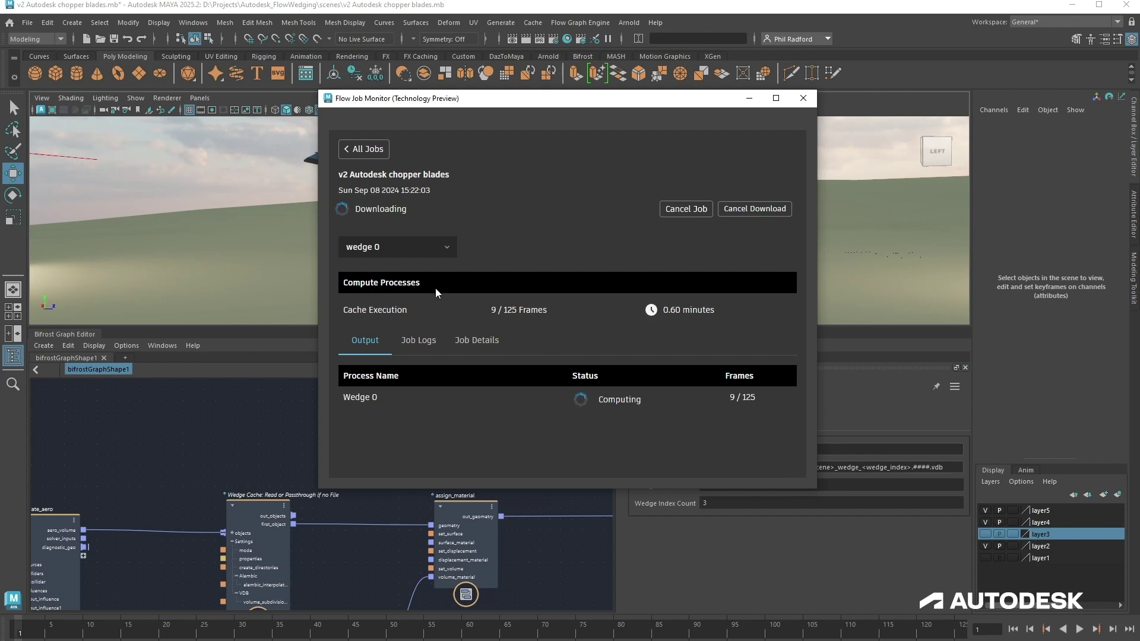
left_click(435, 251)
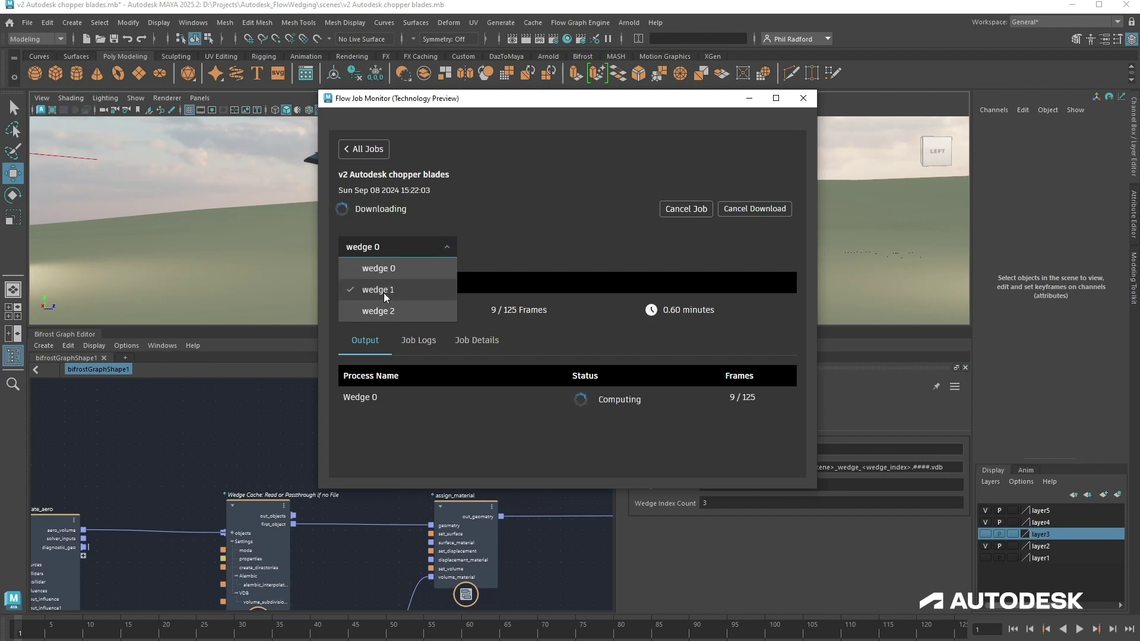
left_click(356, 290)
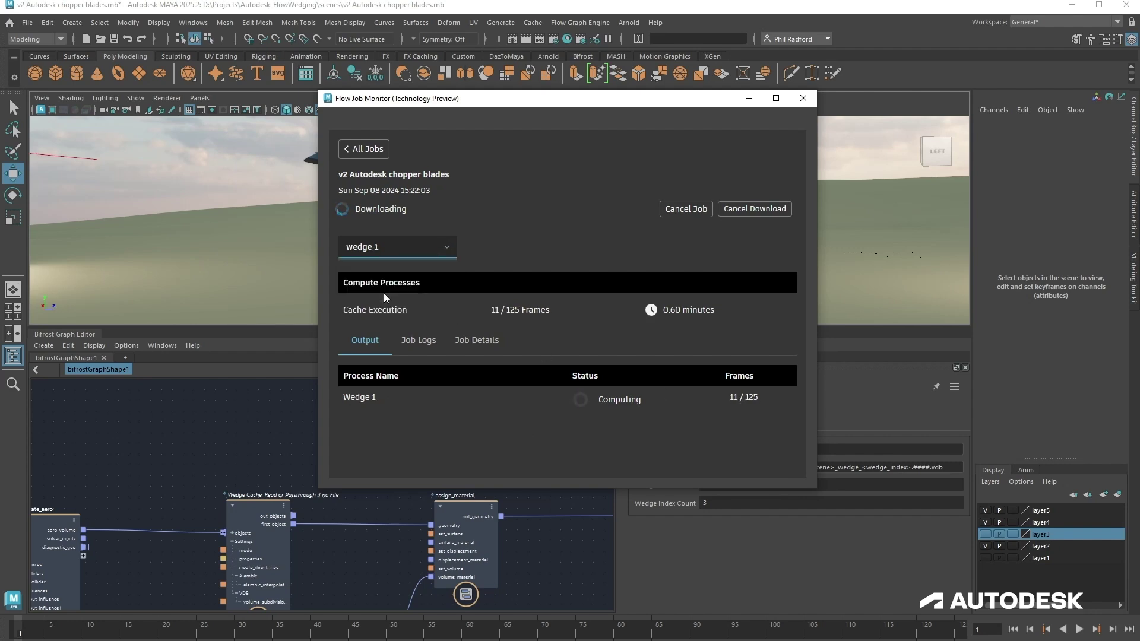
View the job's compute progress for wedge 2 and for wedge 0.
left_click(409, 248)
left_click(397, 312)
left_click(370, 247)
left_click(382, 271)
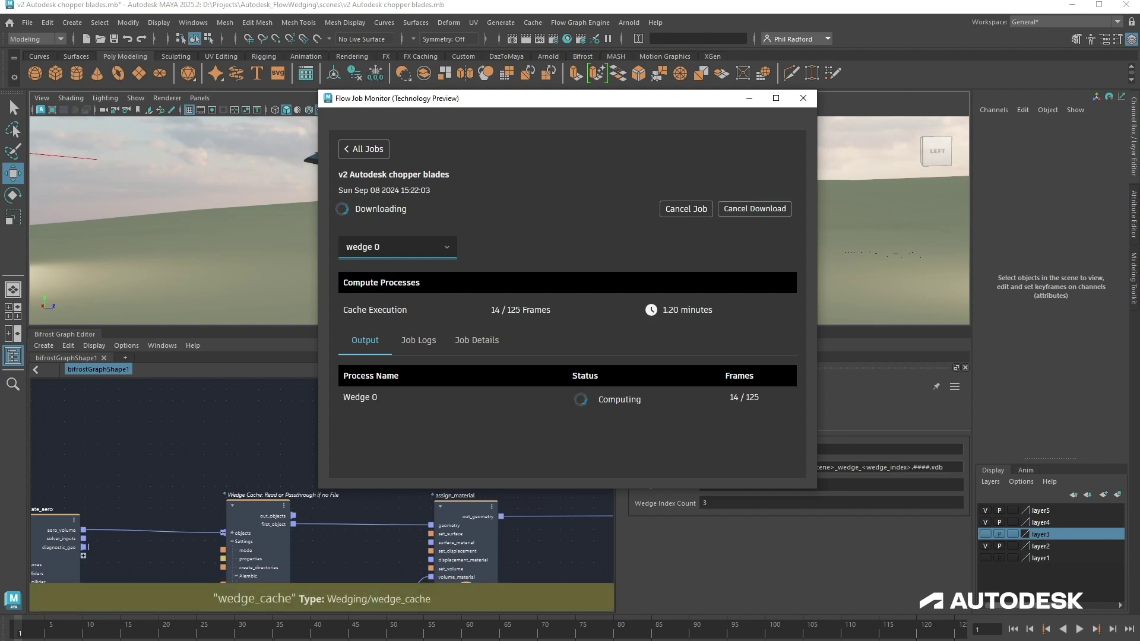
Switch to File Explorer and open the v2 Autodesk chopper blades folder inside scenescache of the Autodesk_FlowWedging project.
left_click(265, 639)
left_click(214, 626)
left_click_drag(593, 129, 594, 65)
left_click(365, 508)
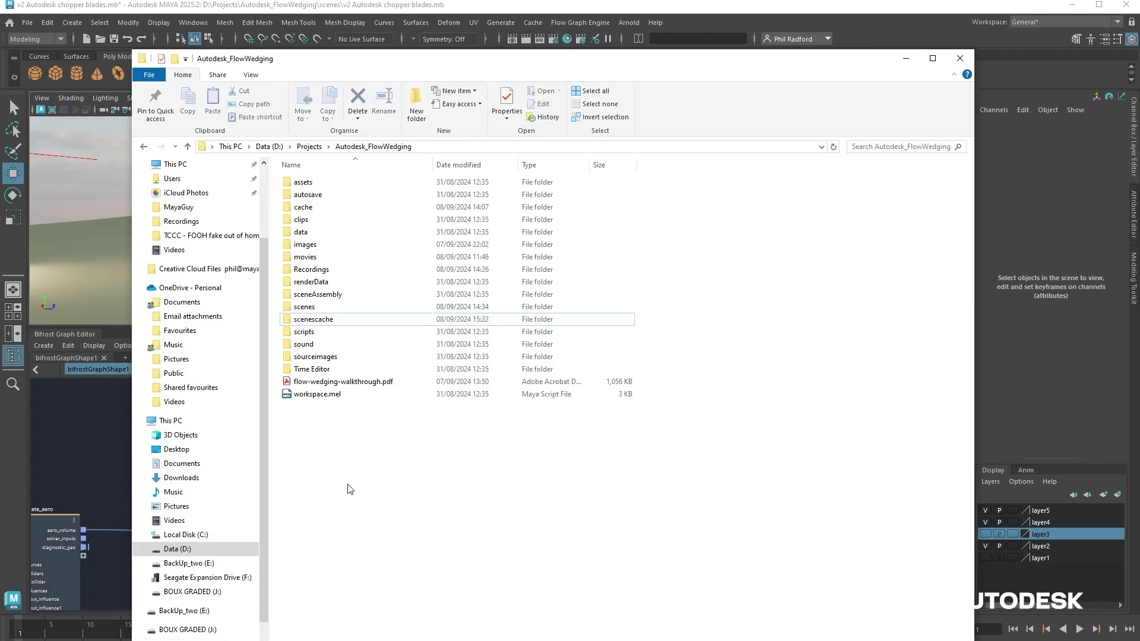
double_click(313, 319)
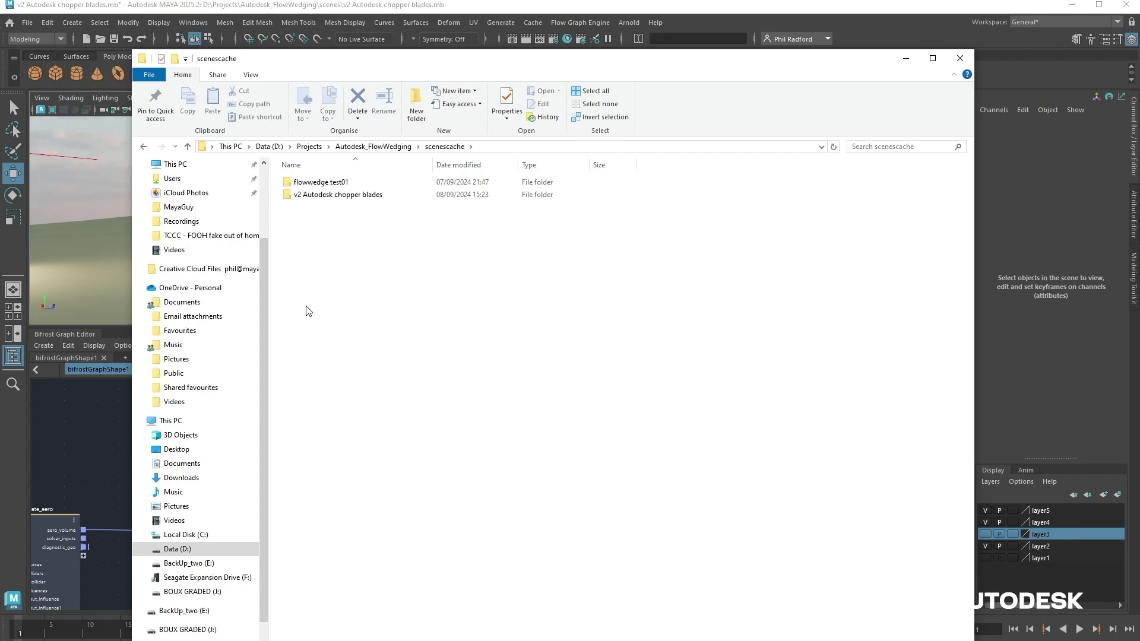
left_click(324, 200)
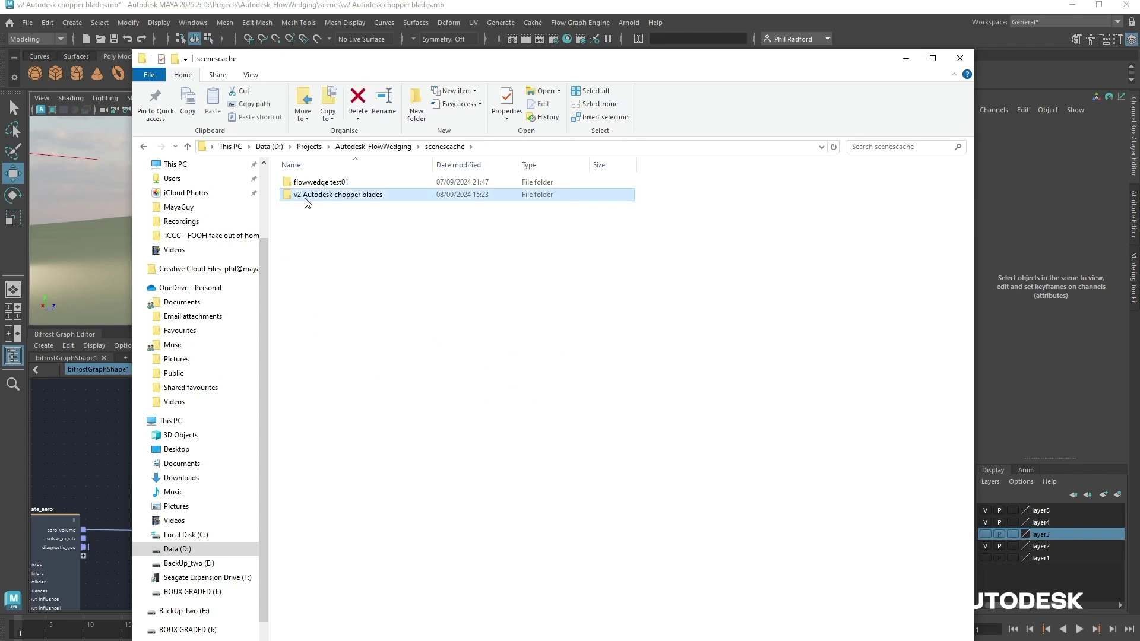
double_click(391, 199)
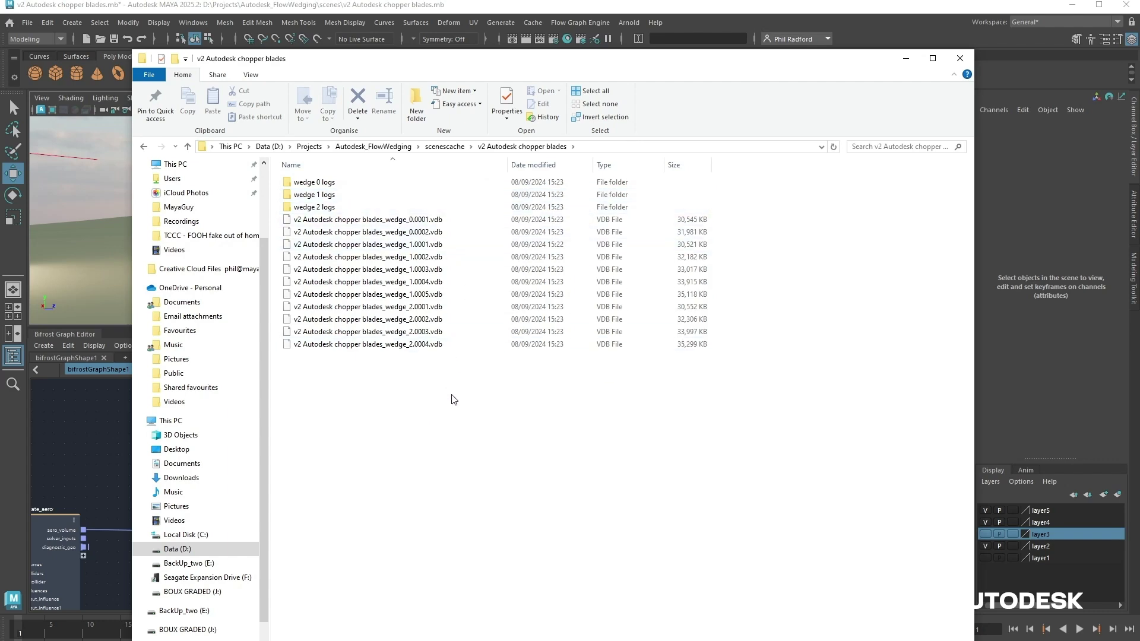
Examine the downloaded VDB cache files belonging to wedges 0, 1 and 2.
left_click(393, 222)
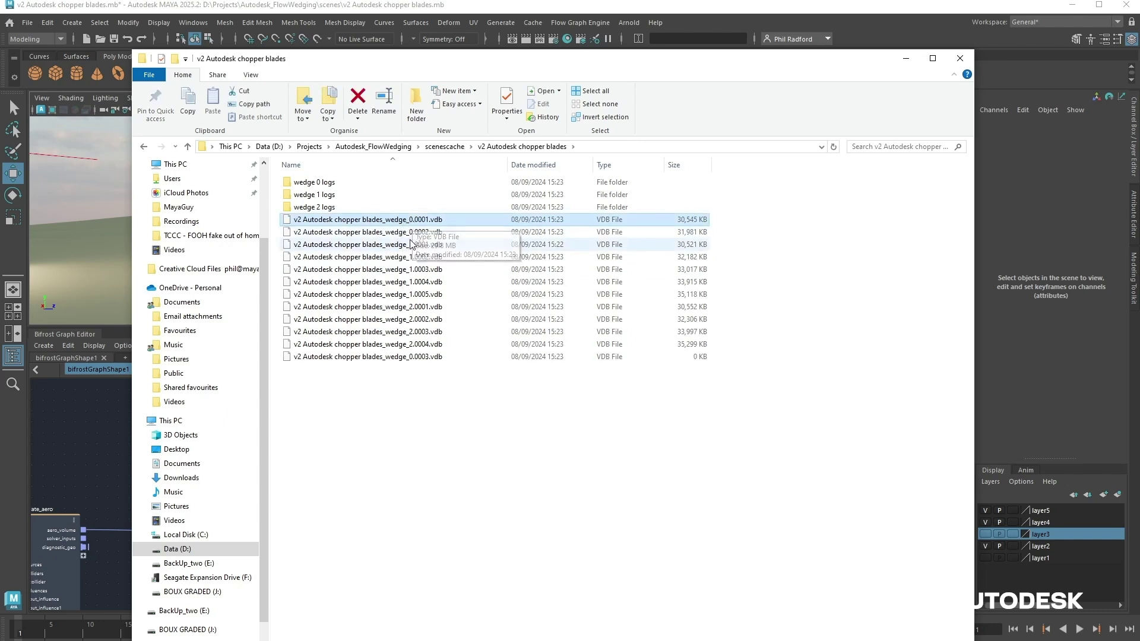
left_click(411, 246)
left_click(413, 258)
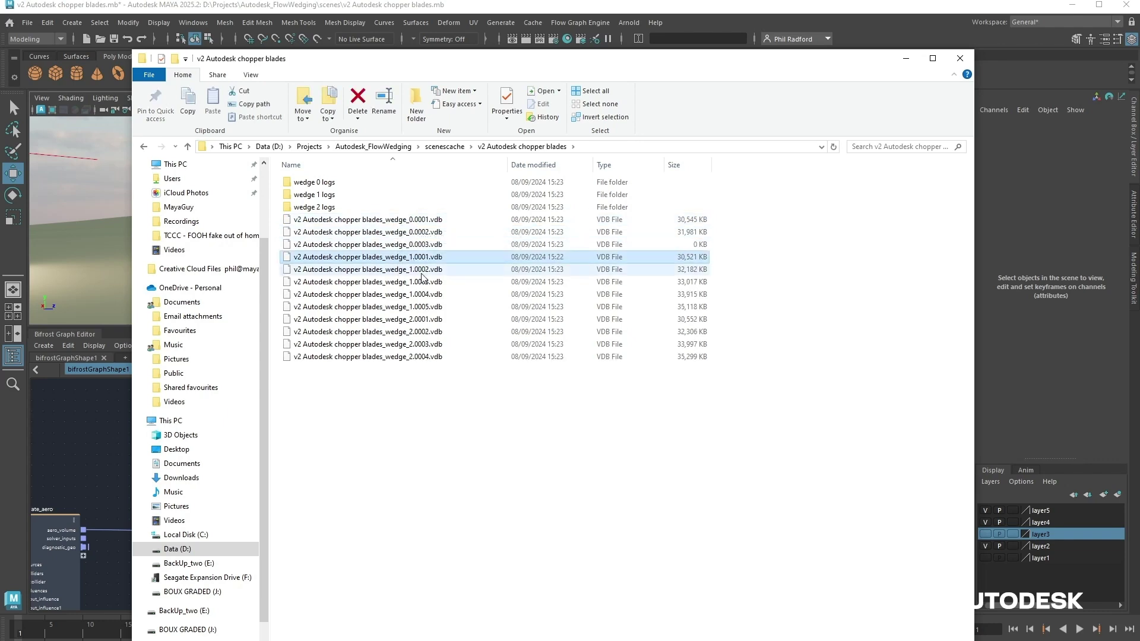
left_click(407, 332)
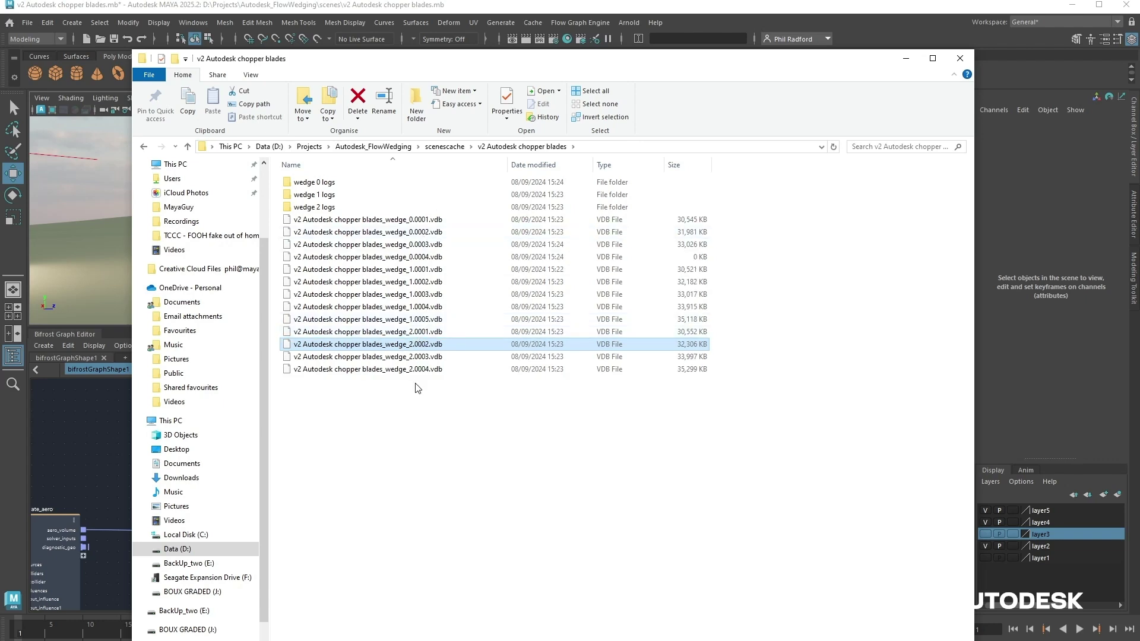
left_click(419, 423)
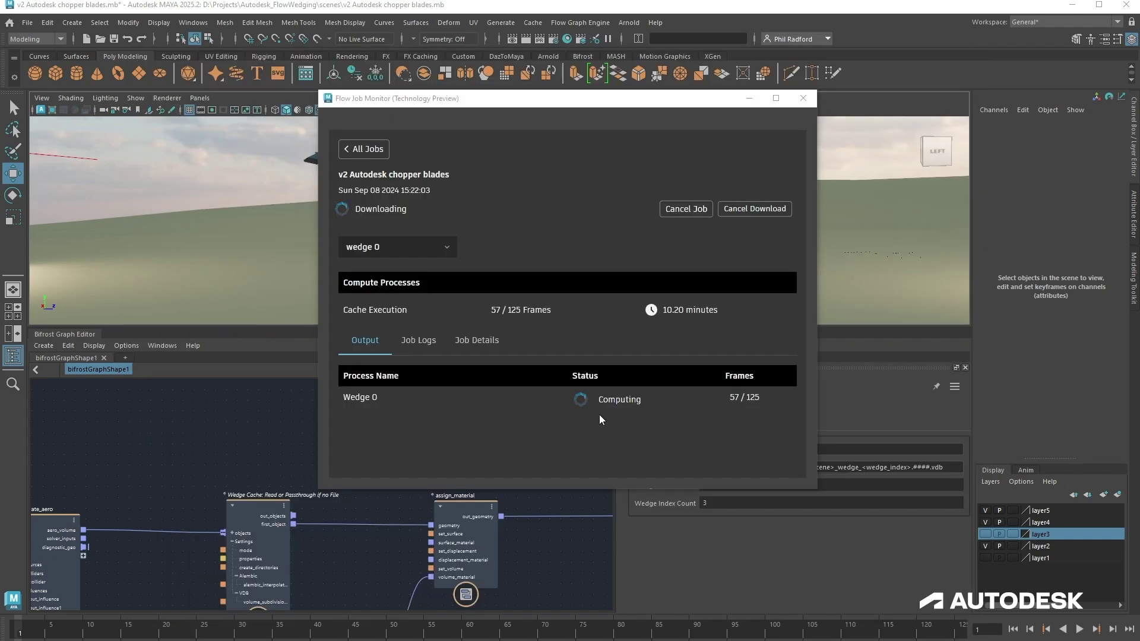
Clear the job monitor out of the way and inspect the cached wedge 0 dust in the viewport at frame 17.
left_click_drag(681, 102, 0, 110)
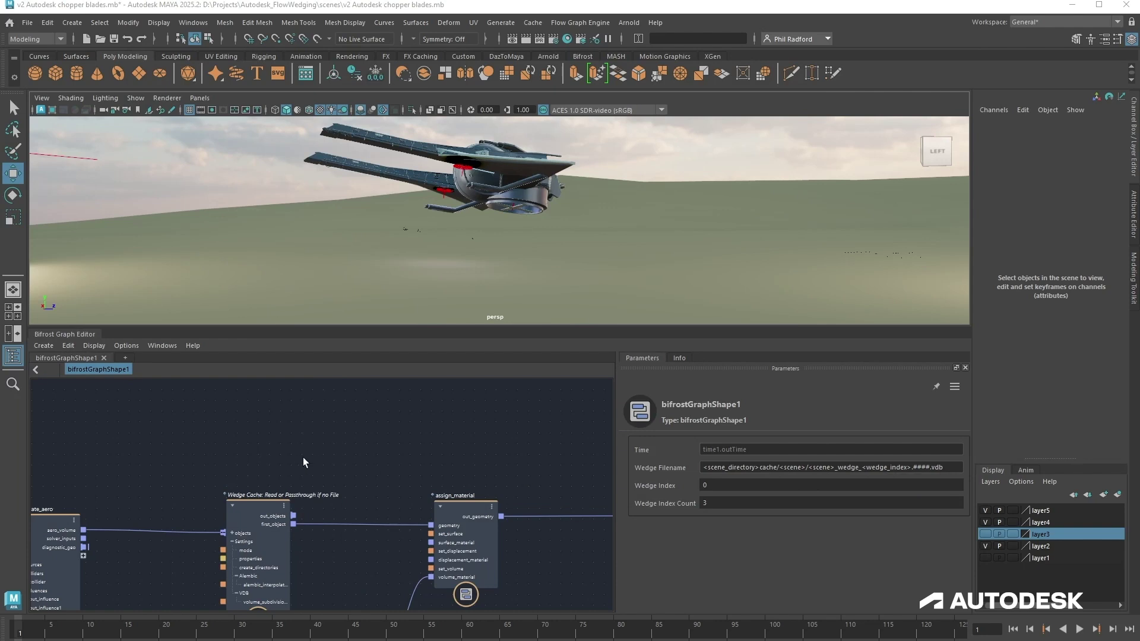
middle_click_drag(290, 472, 328, 425)
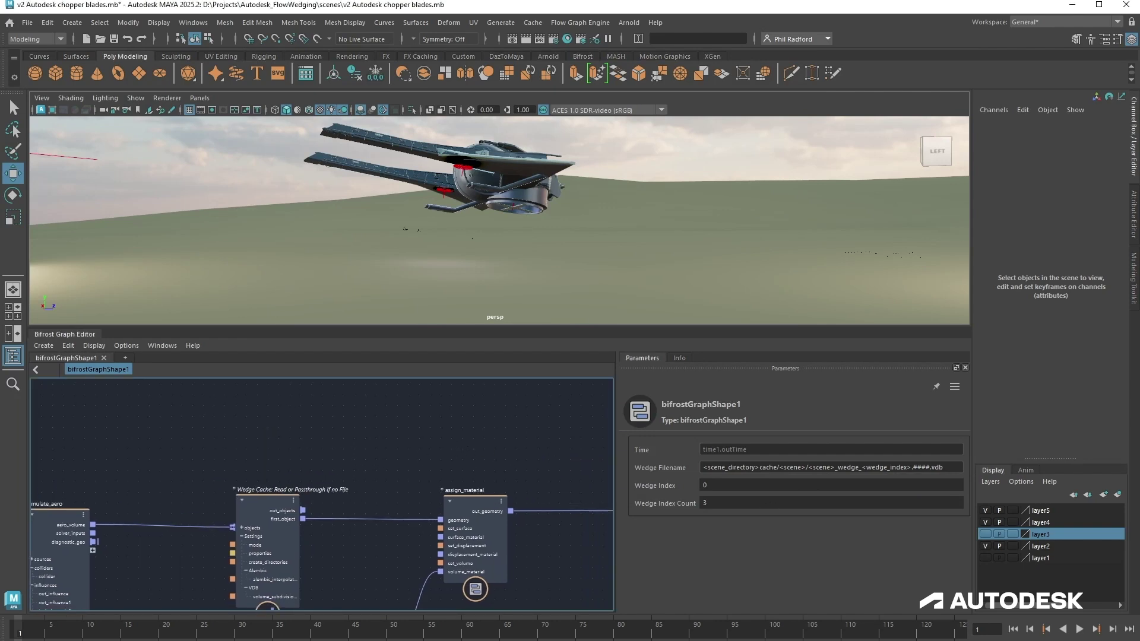
scroll(494, 422, "up", 2)
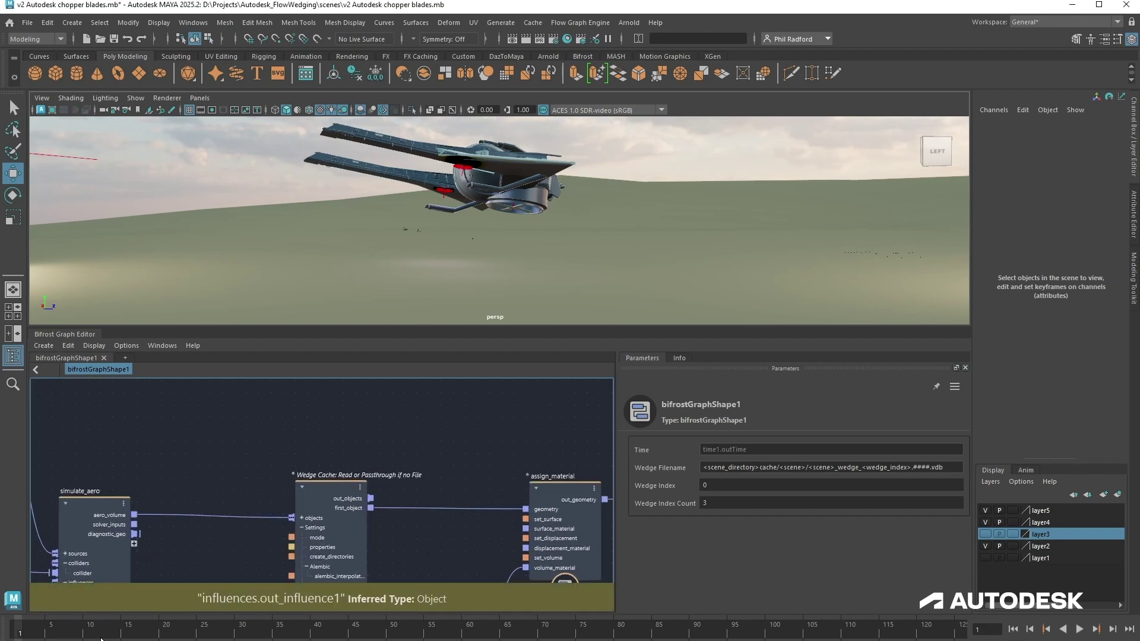
left_click(200, 634)
key("alt+shift+v")
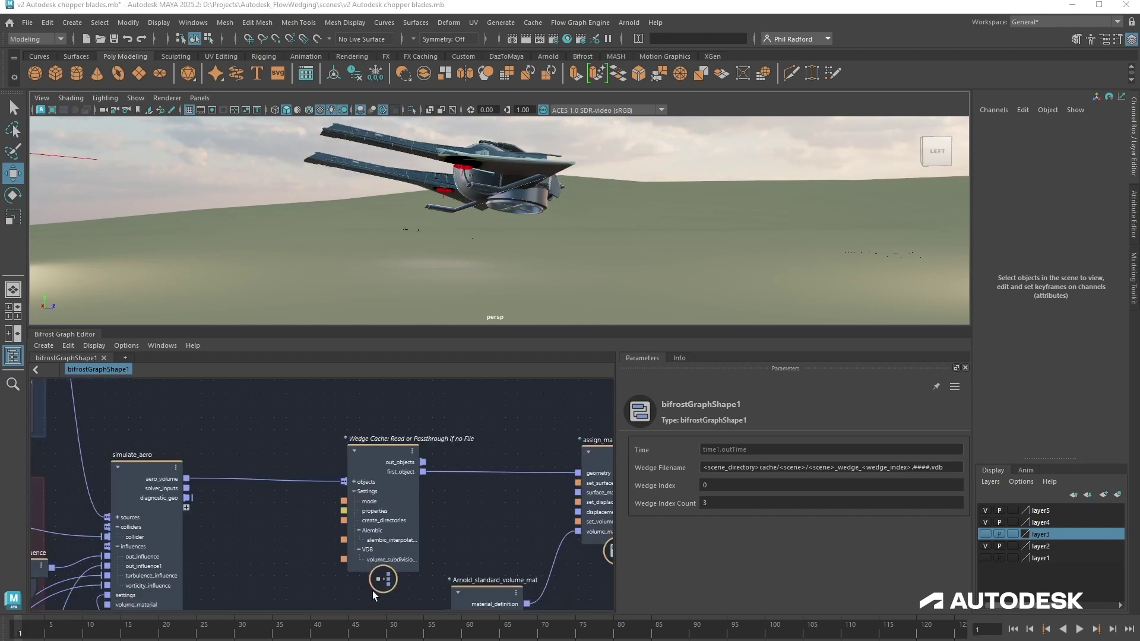
left_click(141, 634)
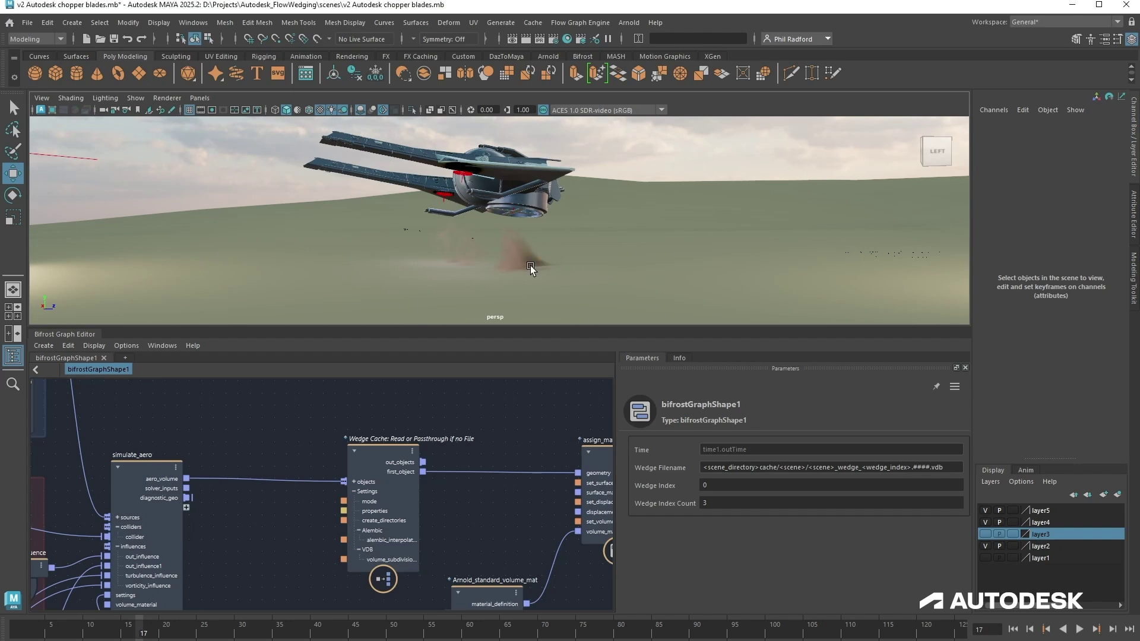
left_click_drag(530, 267, 558, 262, "alt")
right_click_drag(558, 263, 709, 291, "alt")
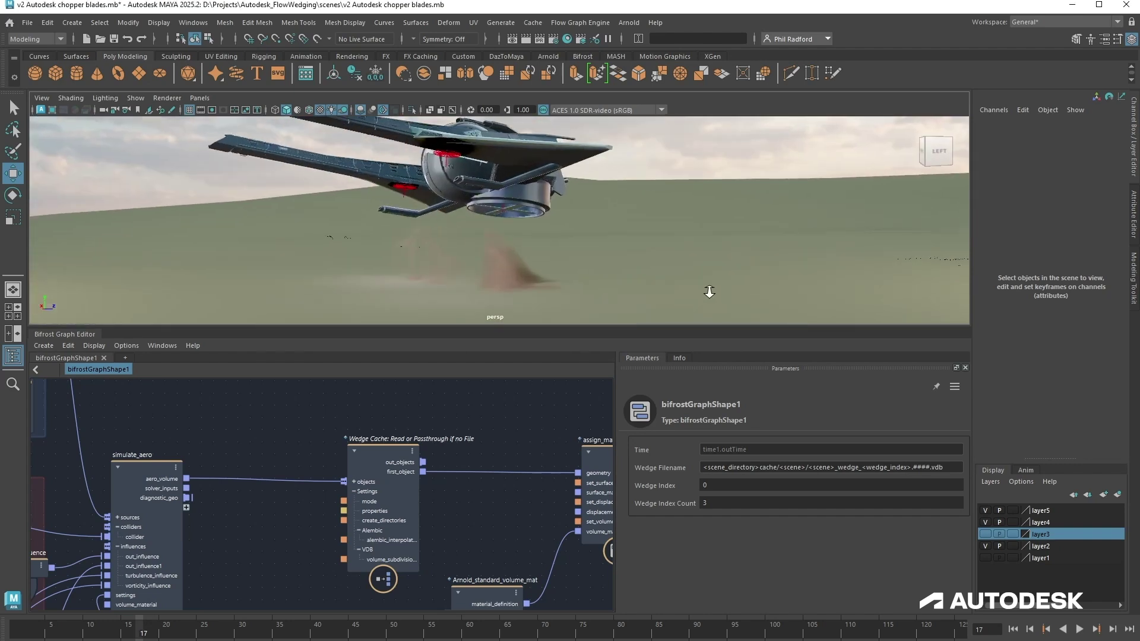
left_click_drag(708, 291, 536, 252, "alt")
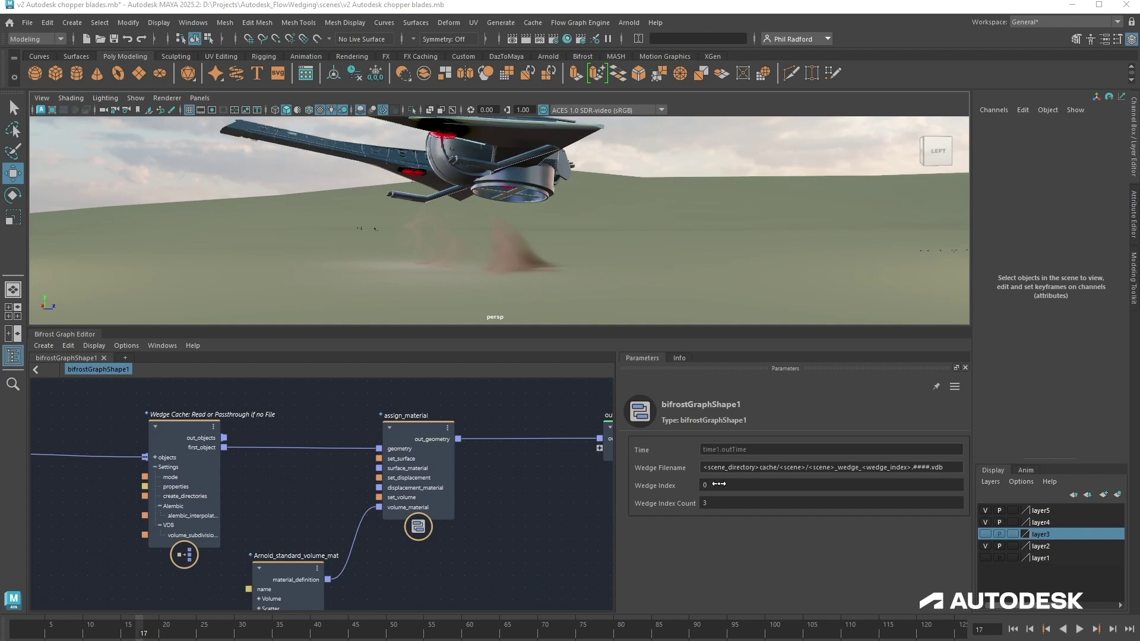
Set the Wedge Index of bifrostGraphShape1 to 1 and preview the cached dust from frame 1 to frame 25.
left_click(719, 484)
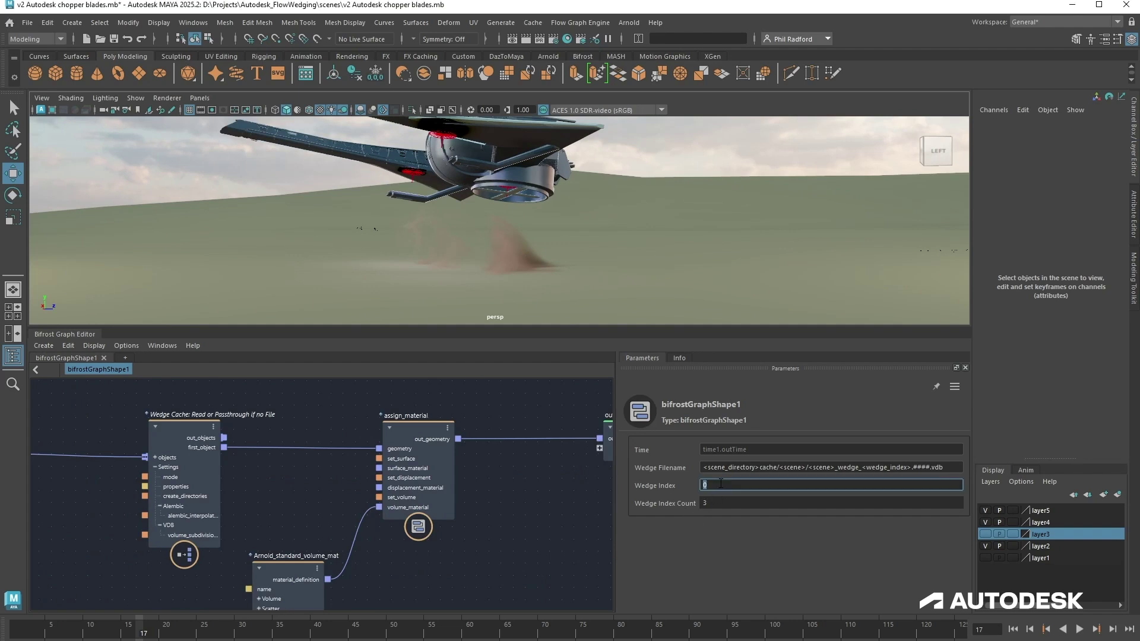
type("1")
key("Return")
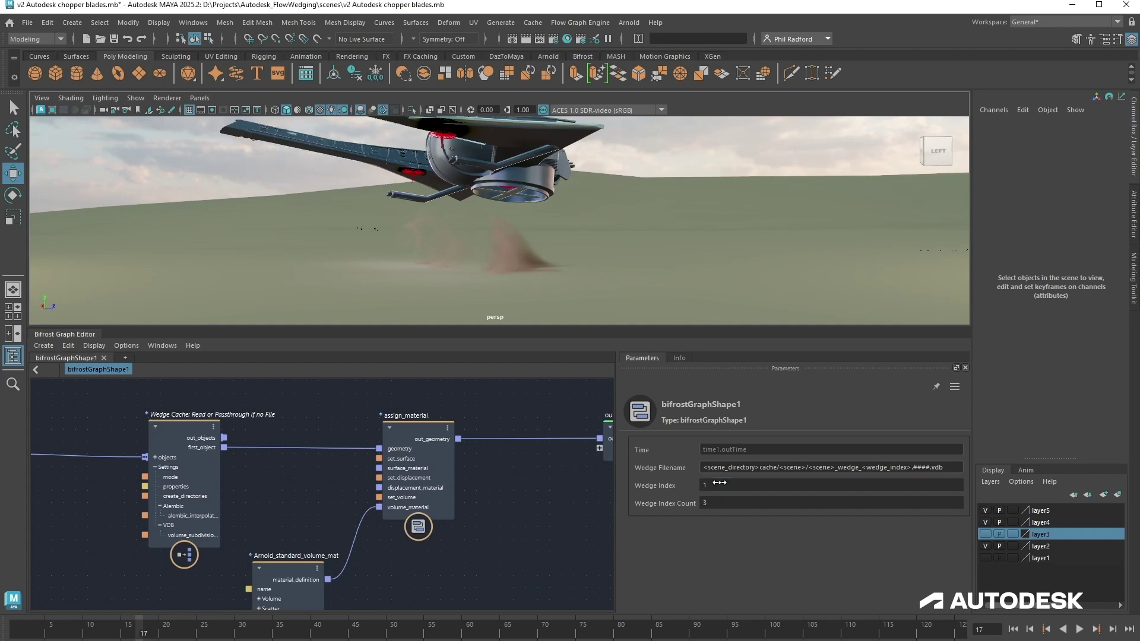
left_click(1013, 630)
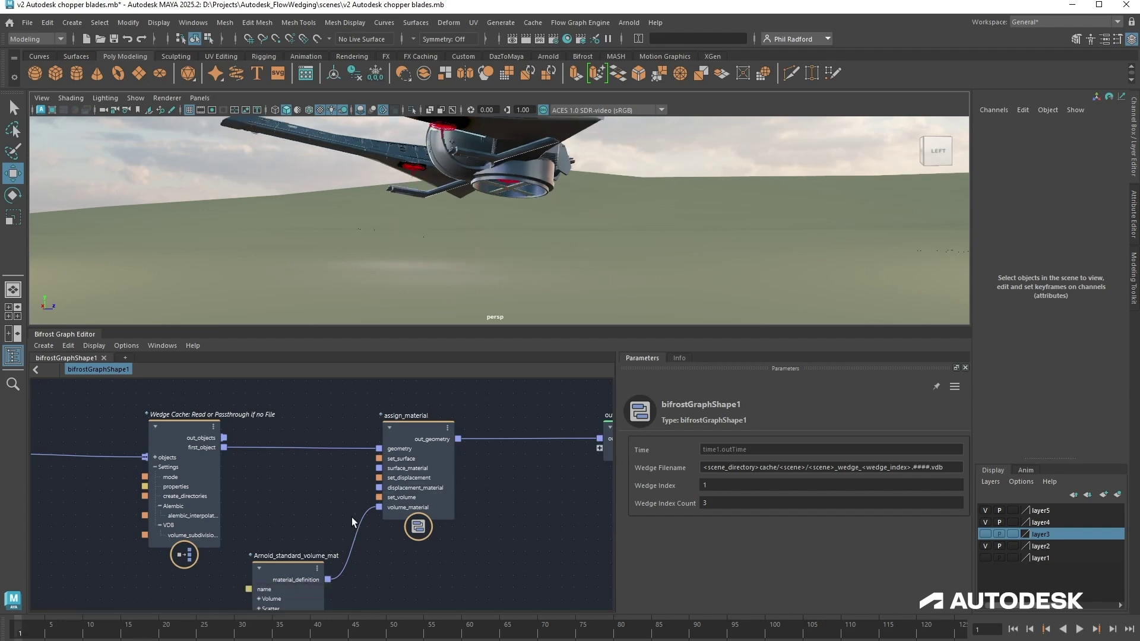
middle_click_drag(307, 498, 383, 509)
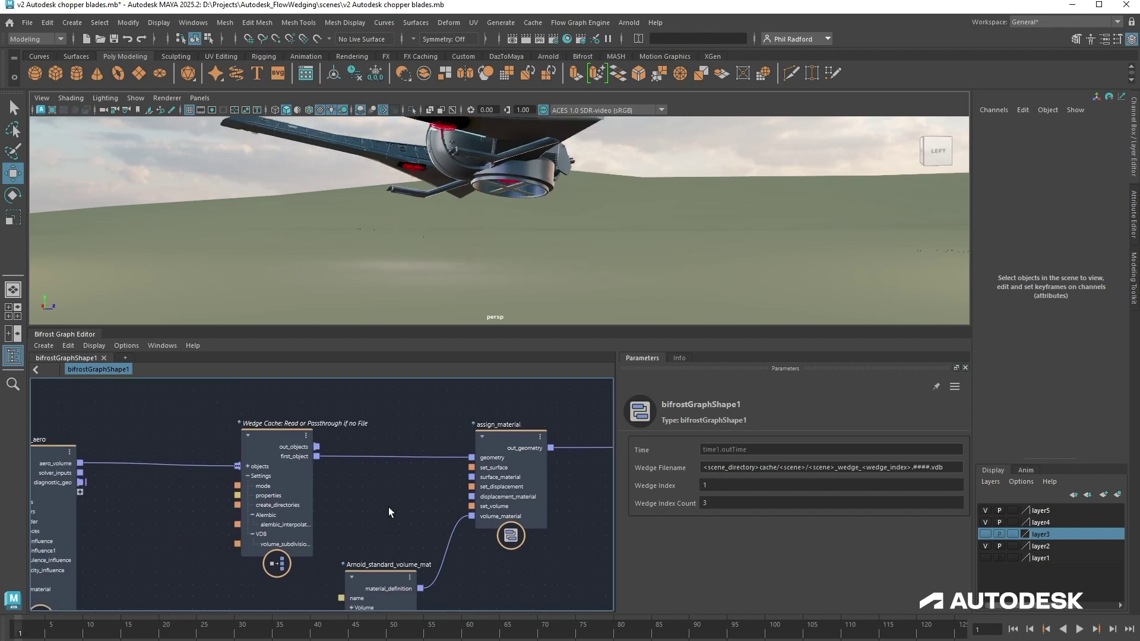
left_click(200, 634)
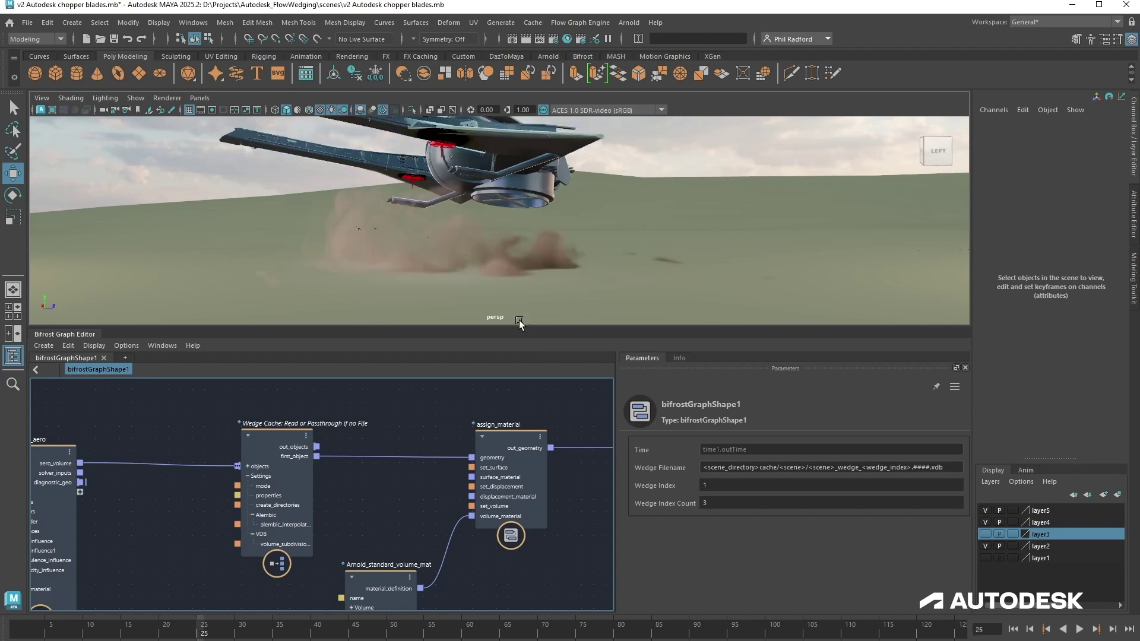
Review the Start and End values of the wedge_parameter and wedge_parameter1 nodes feeding the air source.
middle_click_drag(178, 409, 493, 504)
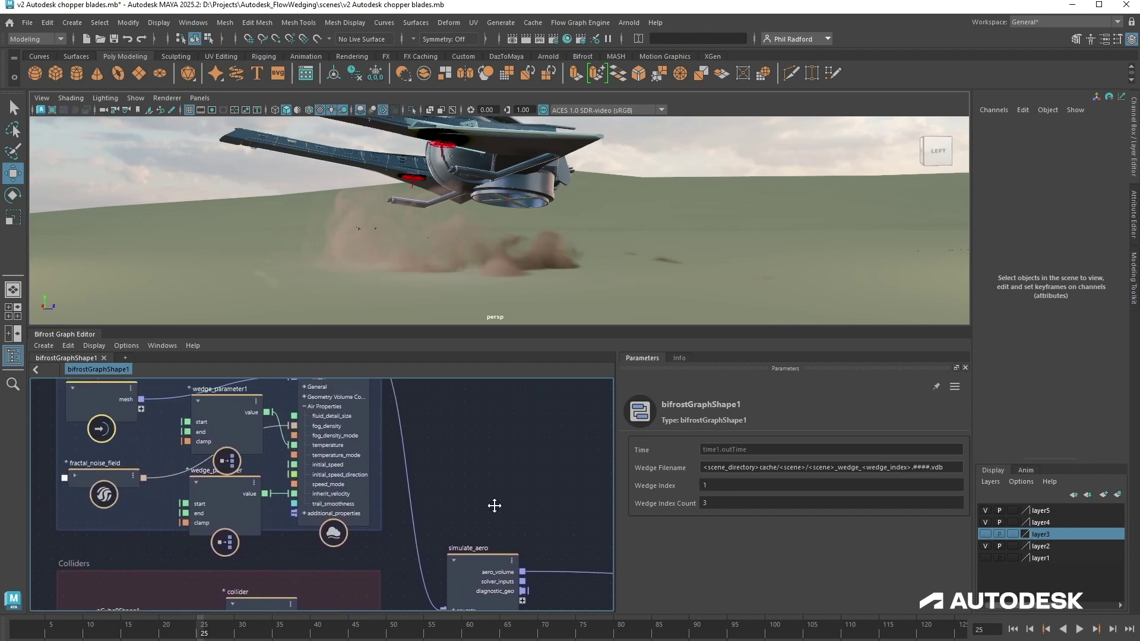
scroll(489, 461, "up", 2)
scroll(487, 458, "down", 2)
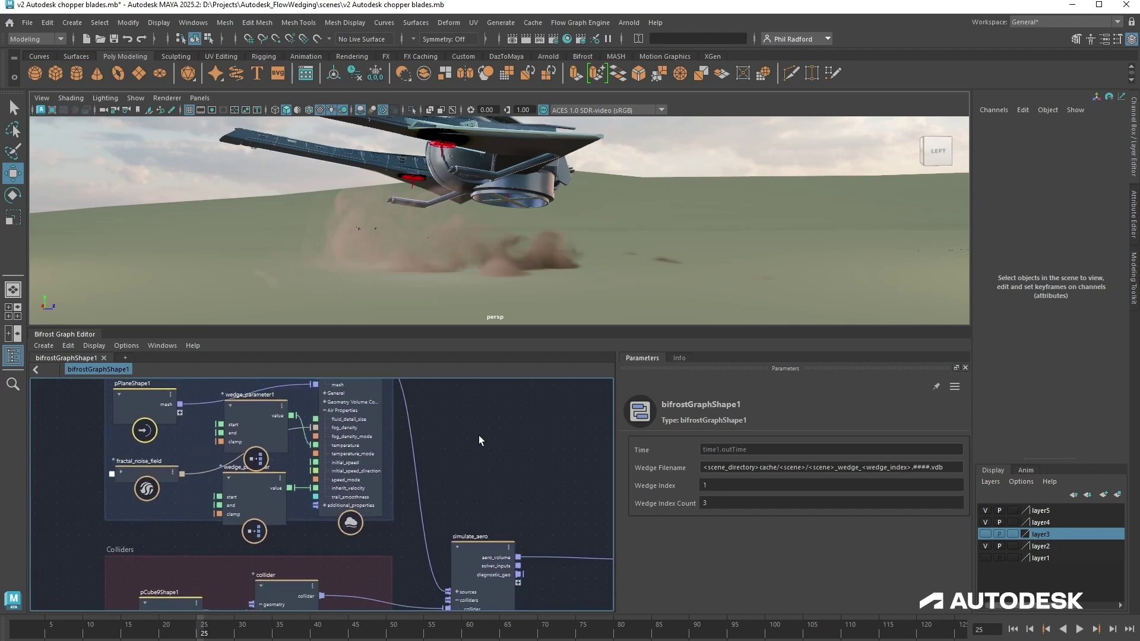
middle_click_drag(478, 436, 497, 450)
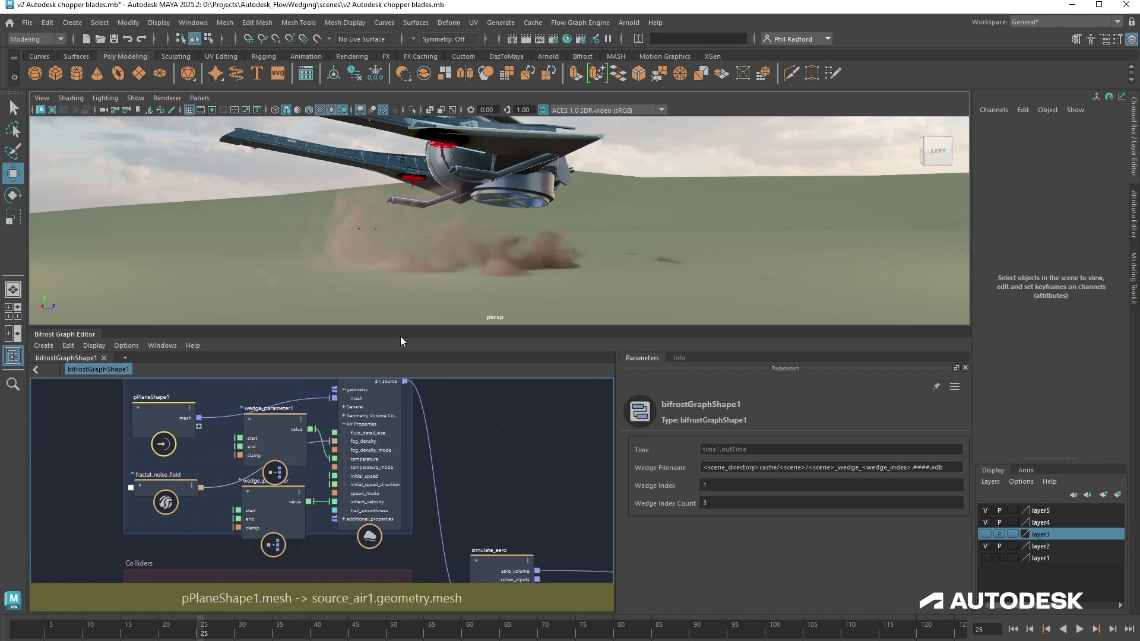
left_click(275, 505)
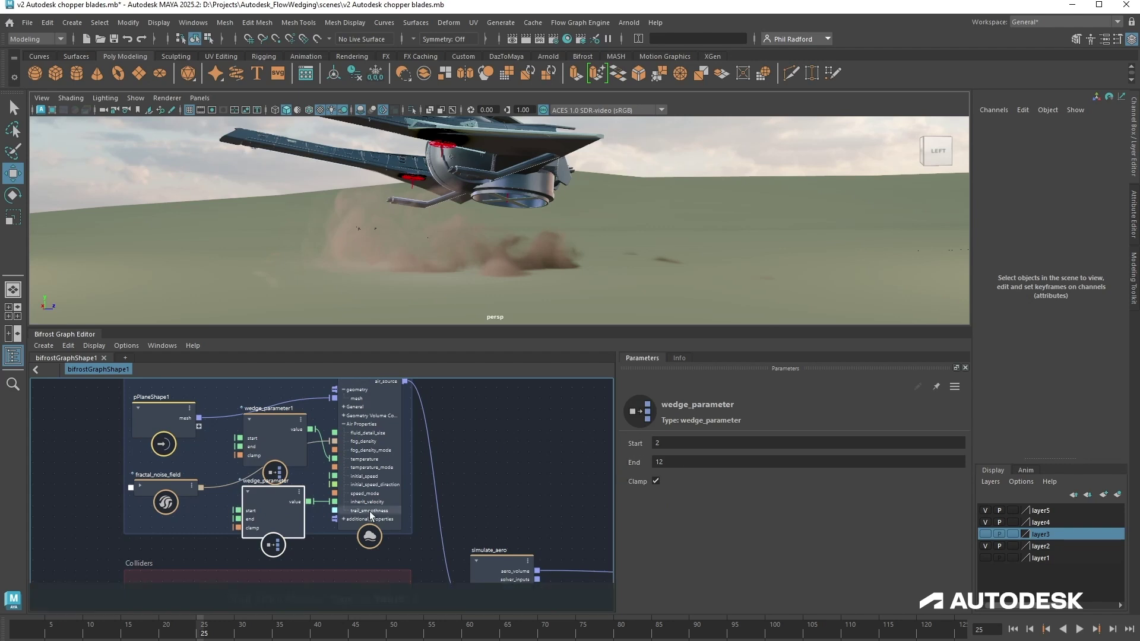
left_click(281, 424)
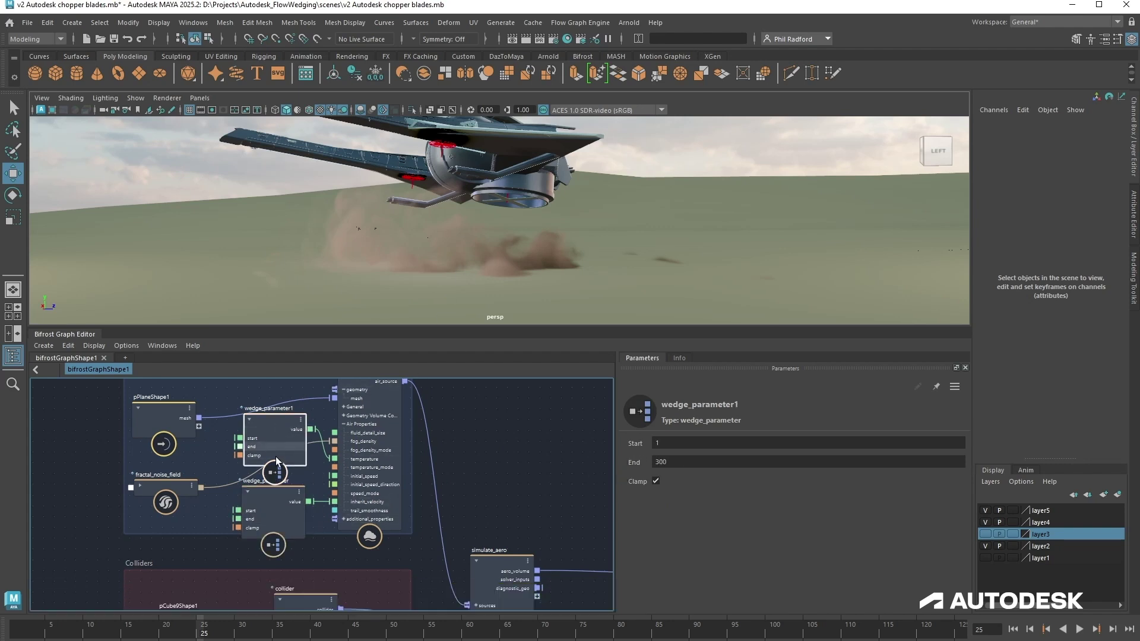
middle_click_drag(516, 480, 391, 469)
mouse_move(509, 466)
middle_mouse_down()
mouse_move(386, 432)
mouse_move(201, 407)
middle_mouse_up()
middle_click_drag(426, 433, 287, 390)
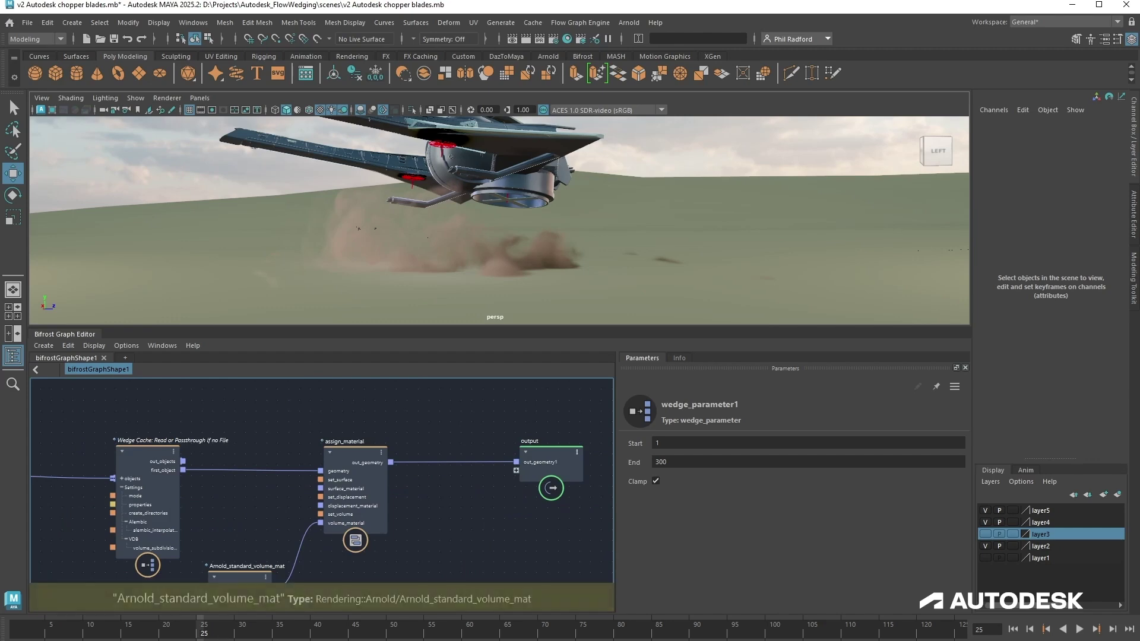
Check in File Explorer which wedge 2 VDB frames have been downloaded, and return to Maya.
left_click(377, 601)
scroll(377, 601, "down", 4)
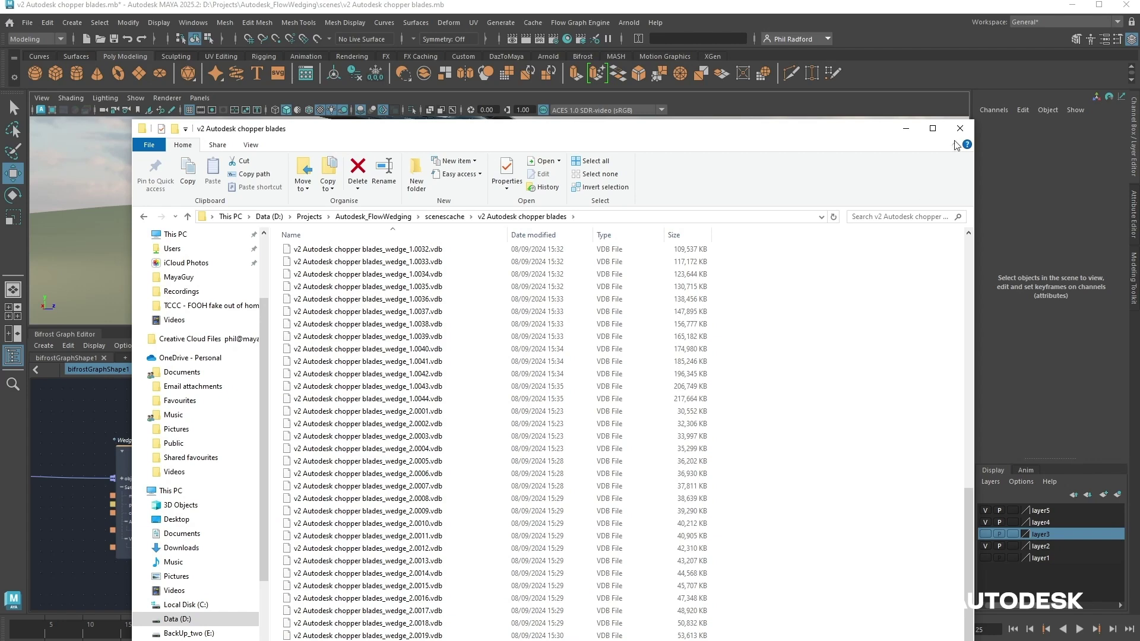
left_click(906, 128)
Set the Wedge Index of bifrostGraphShape1 to 2 and return the timeline to frame 1.
middle_click_drag(452, 518, 605, 515)
left_click(413, 421)
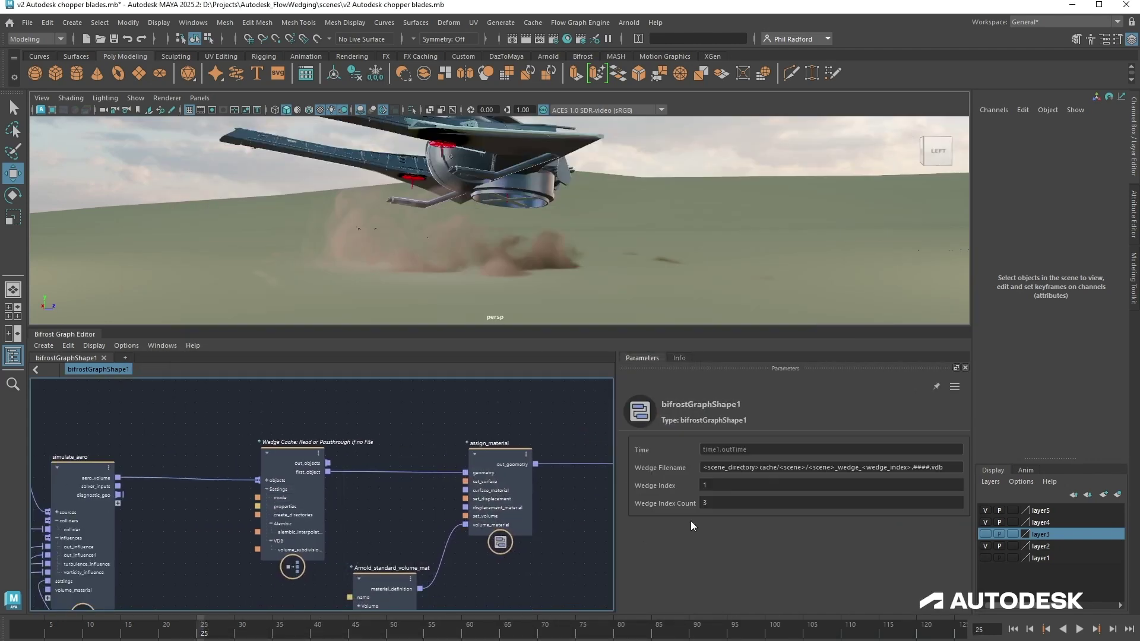
left_click(727, 485)
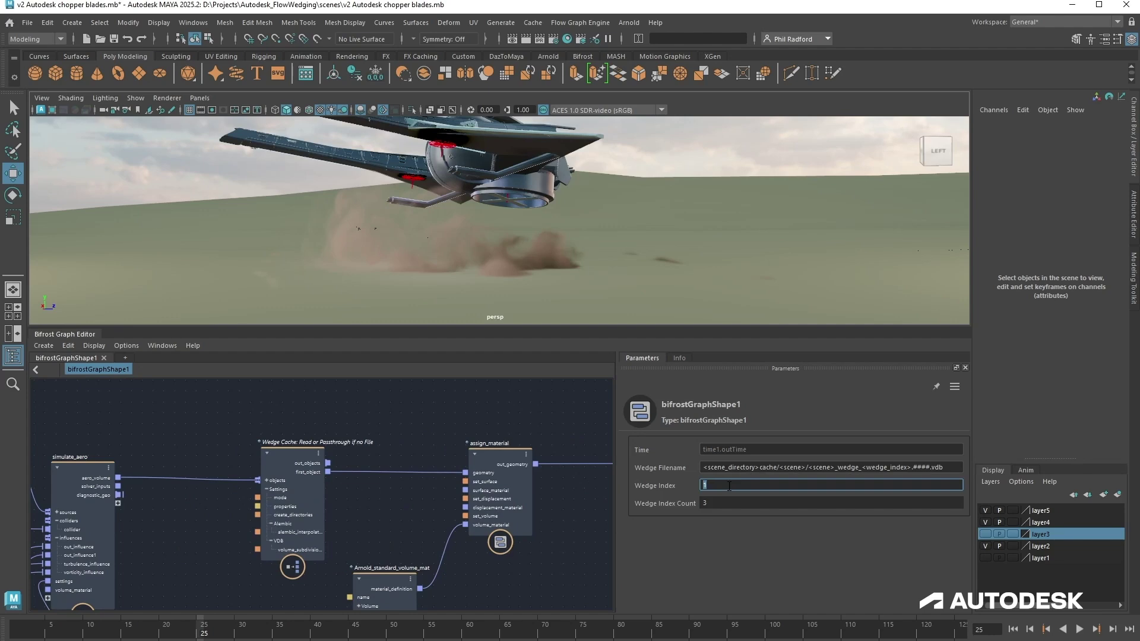
type("2")
key("Return")
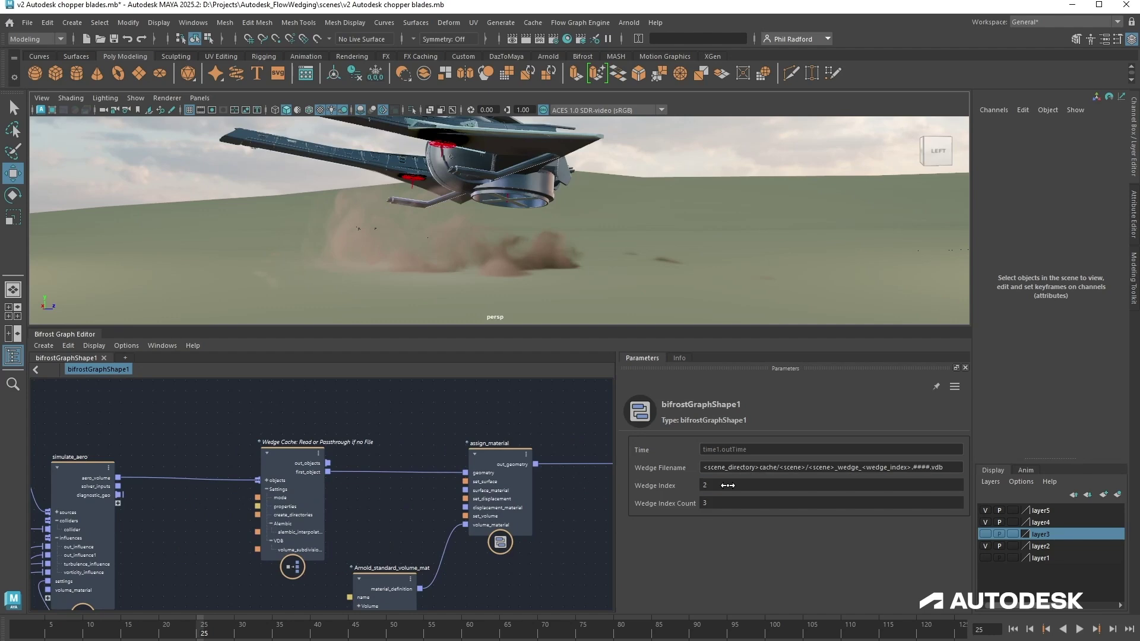
left_click(1012, 629)
Recheck the downloaded wedge 2 cache files and inspect the wedge 2 dust in the viewport at frame 19.
left_click(217, 622)
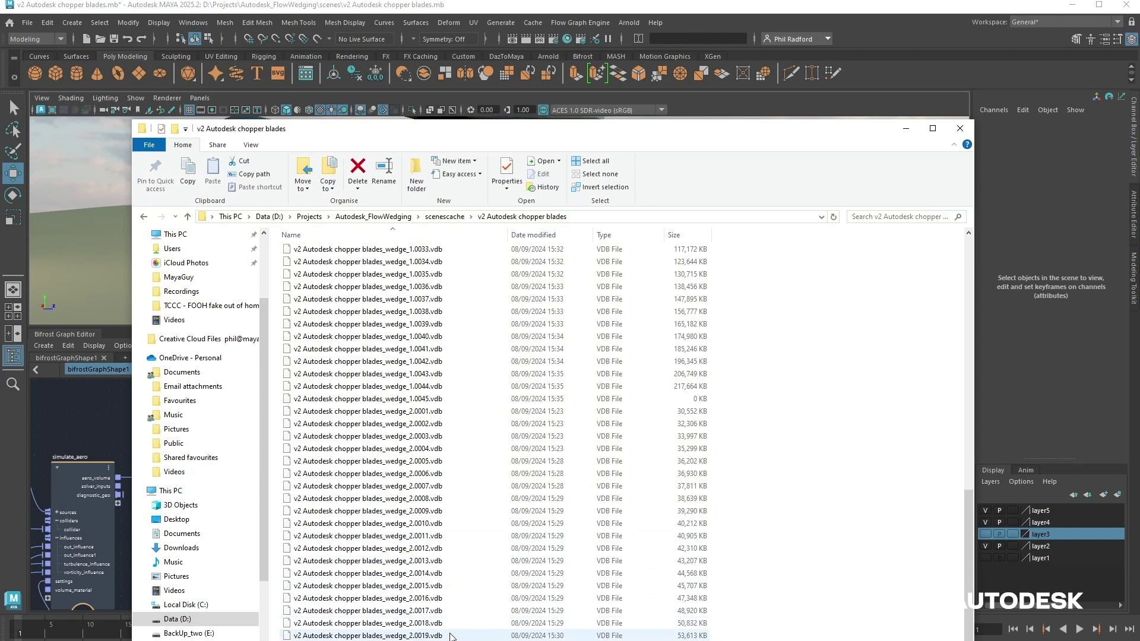
left_click(906, 129)
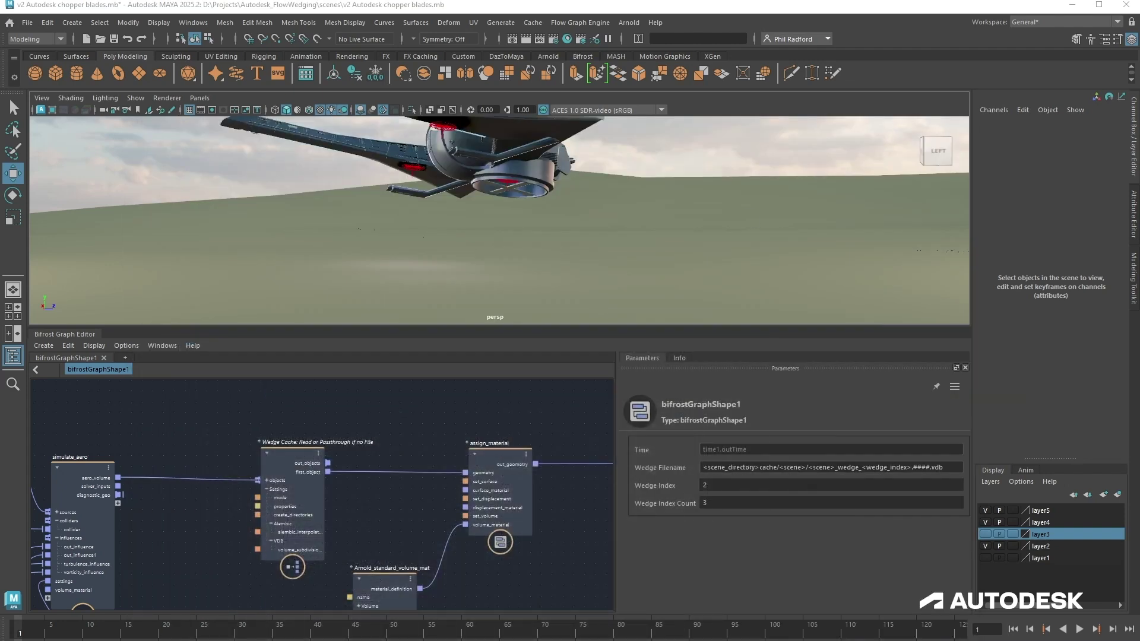
left_click(153, 634)
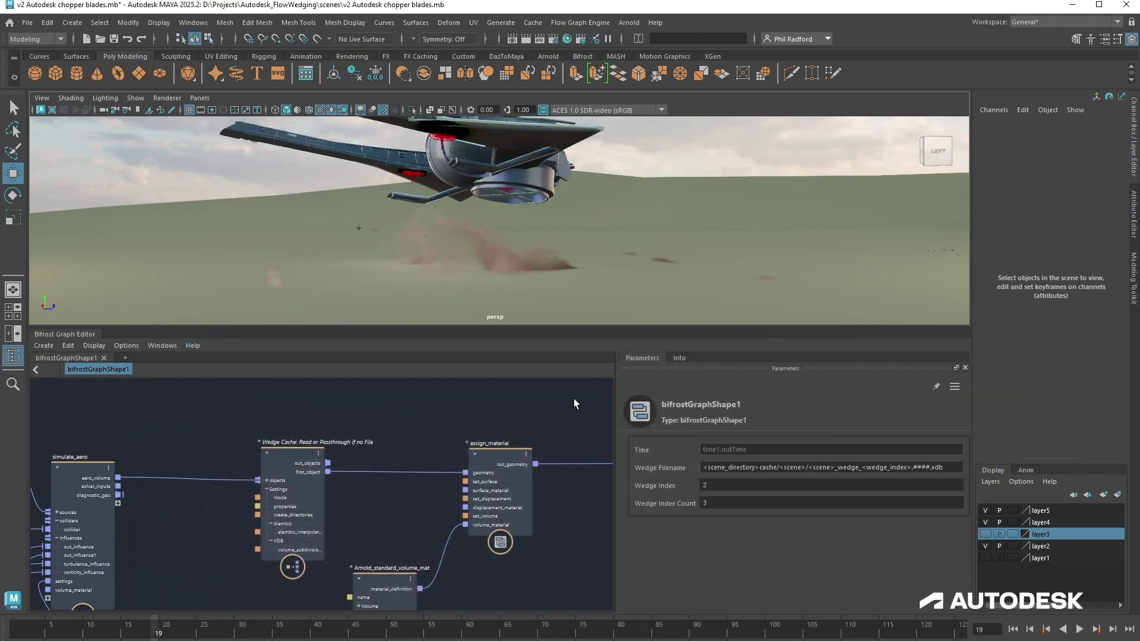
mouse_move(671, 261)
left_mouse_down("alt")
mouse_move(564, 262)
mouse_move(651, 286)
mouse_move(666, 259)
mouse_move(718, 252)
mouse_move(699, 252)
mouse_move(685, 279)
mouse_move(706, 265)
mouse_move(653, 272)
mouse_move(643, 259)
mouse_move(726, 254)
mouse_move(610, 257)
mouse_move(650, 275)
left_mouse_up("alt")
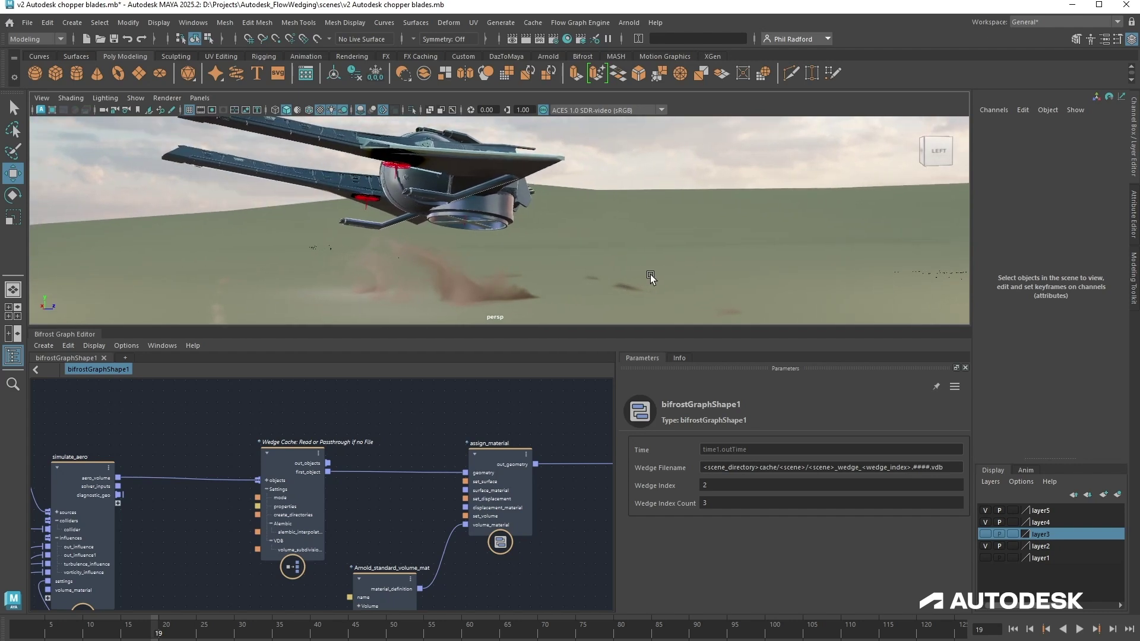
Check in File Explorer how far the wedge 1 VDB frames have been downloaded and compare their file sizes.
key("alt+Tab")
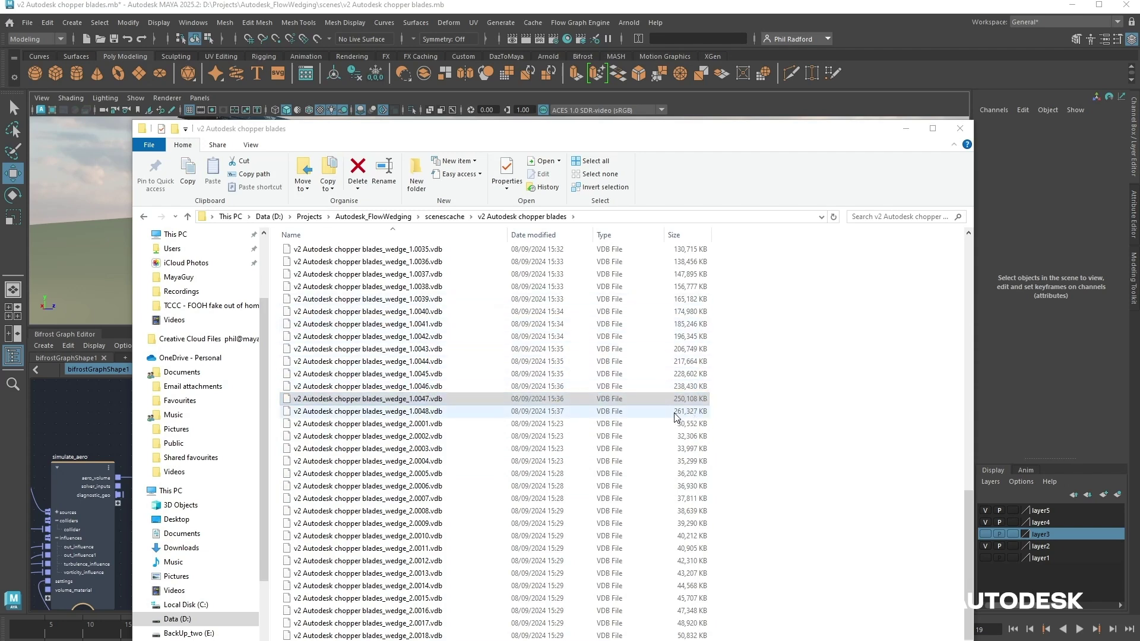
left_click(485, 412)
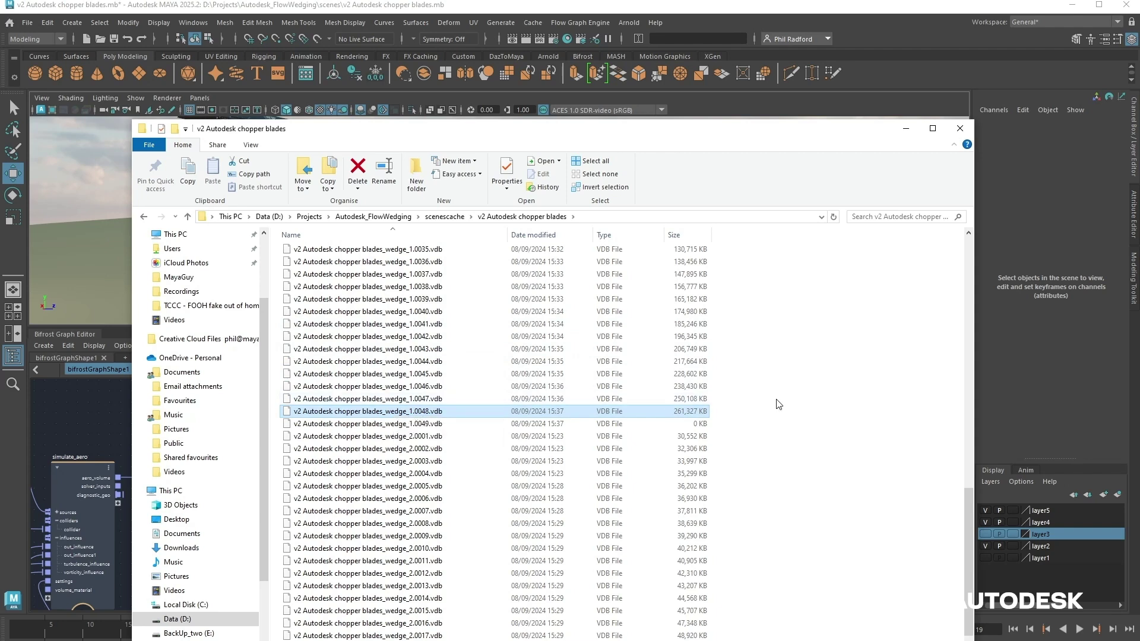
left_click(698, 349)
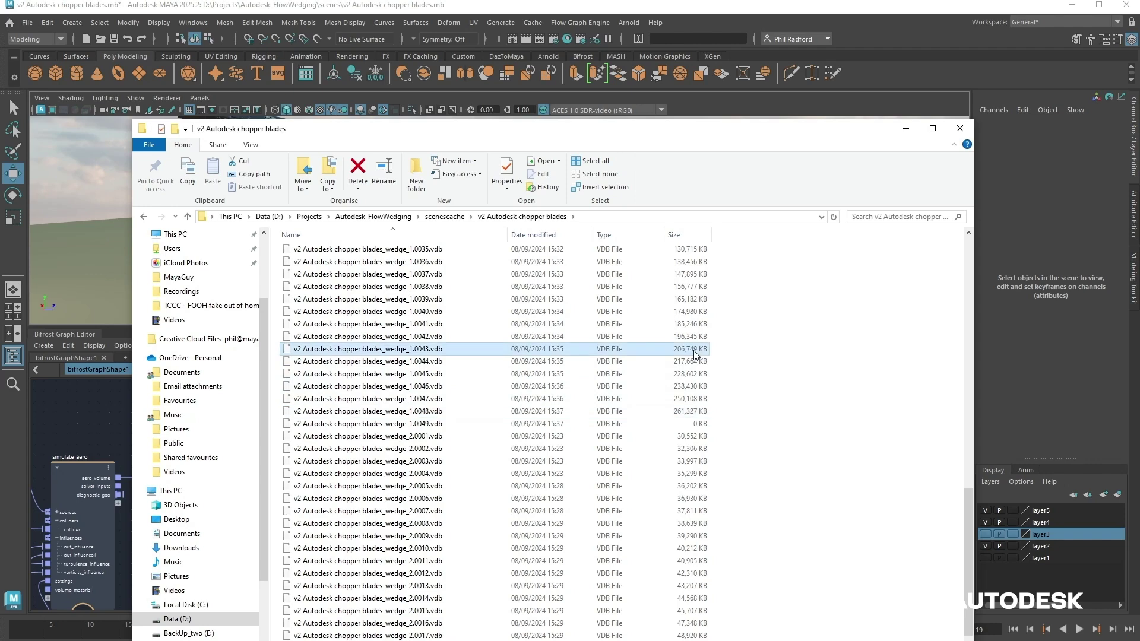
left_click(698, 411)
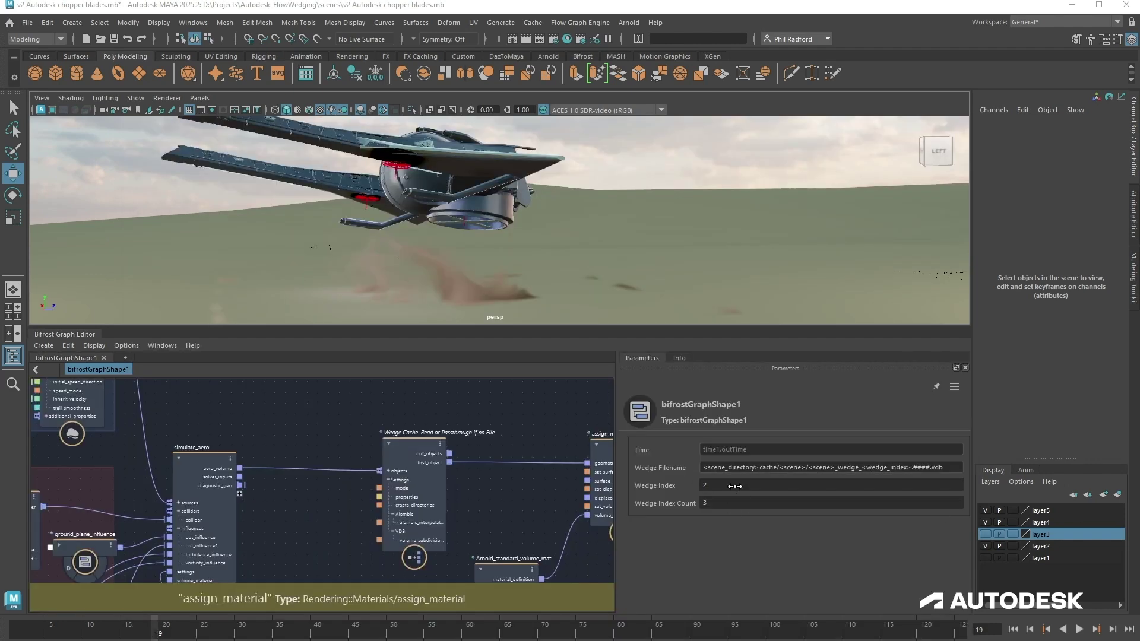
Set the Wedge Index of bifrostGraphShape1 to 1 and preview its dust from frame 1 to frame 35.
left_click(729, 485)
type("1")
key("Return")
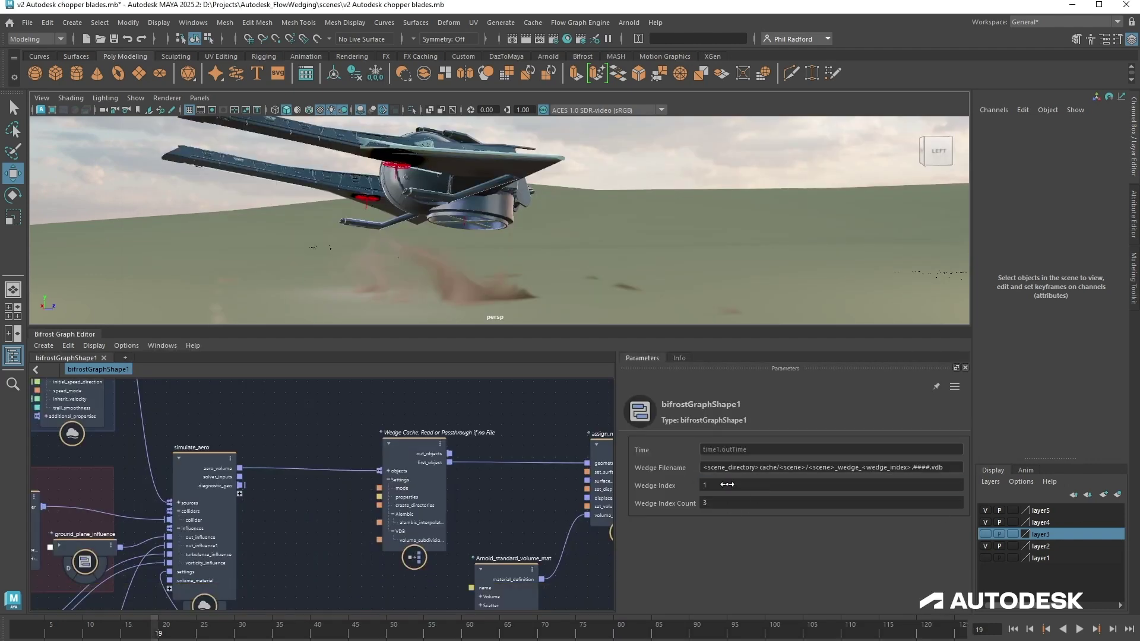
left_click(1013, 629)
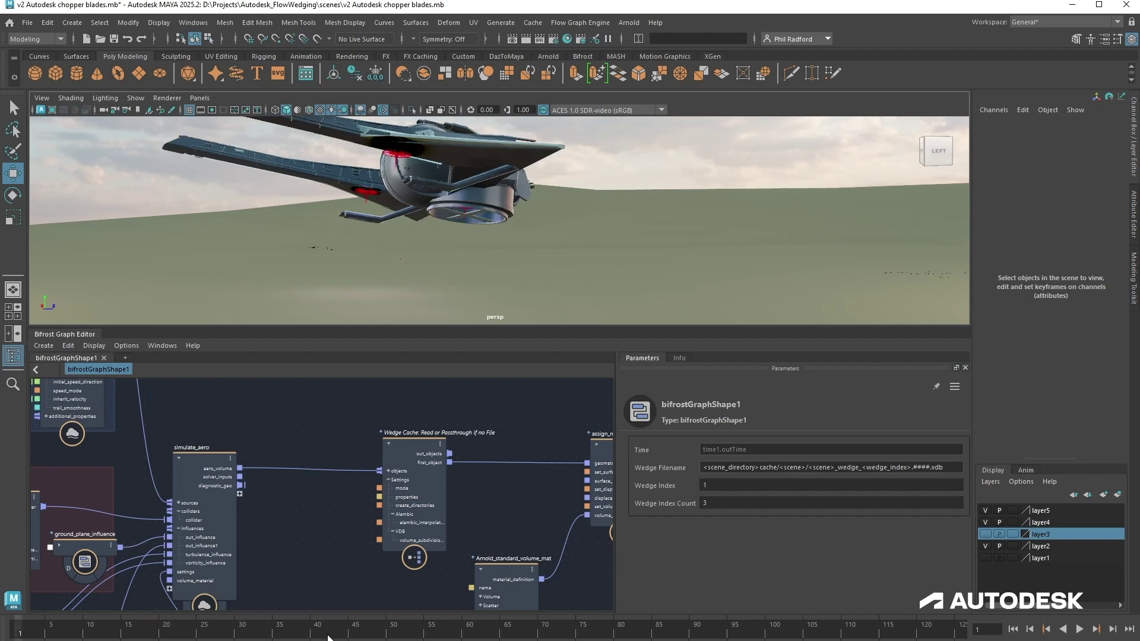
left_click(279, 634)
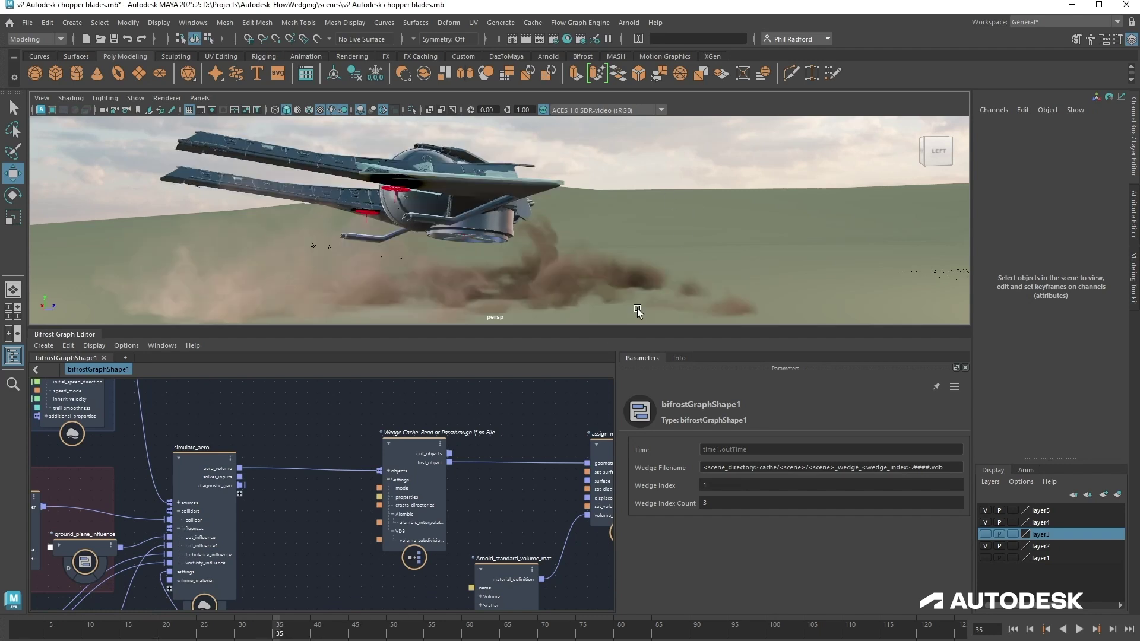
mouse_move(636, 308)
left_mouse_down("alt")
mouse_move(692, 223)
mouse_move(671, 235)
mouse_move(697, 225)
mouse_move(617, 224)
mouse_move(634, 237)
mouse_move(601, 252)
mouse_move(544, 247)
mouse_move(570, 257)
mouse_move(529, 249)
mouse_move(504, 227)
left_mouse_up("alt")
Open the Playblast options and name the movie file "wedge 1 Autodesk chopper blades".
left_click(196, 22)
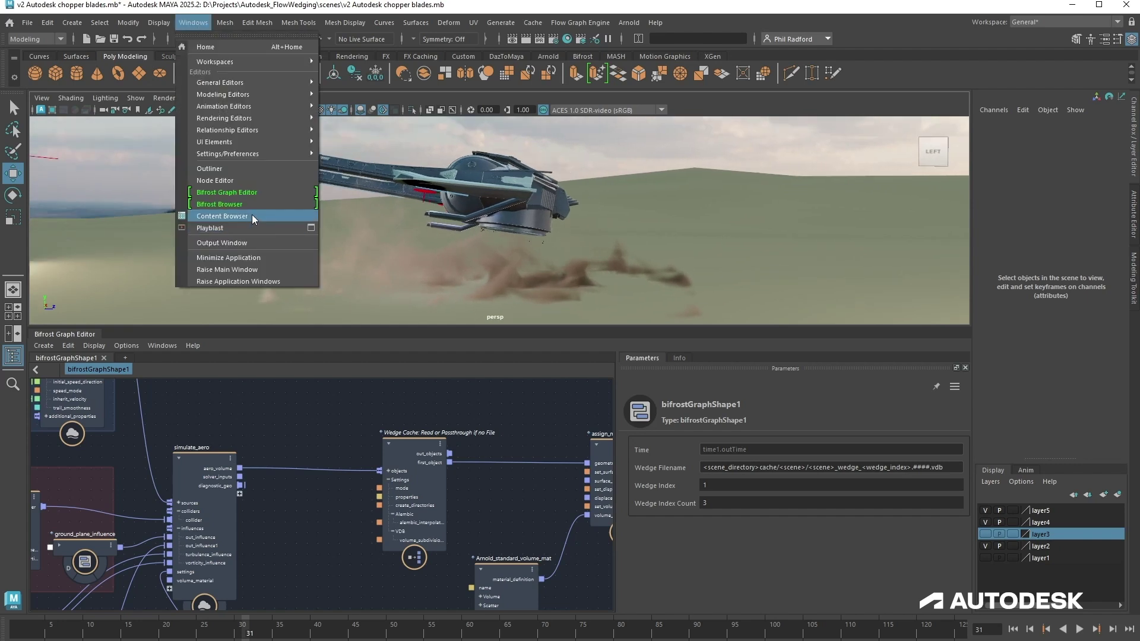
left_click(308, 228)
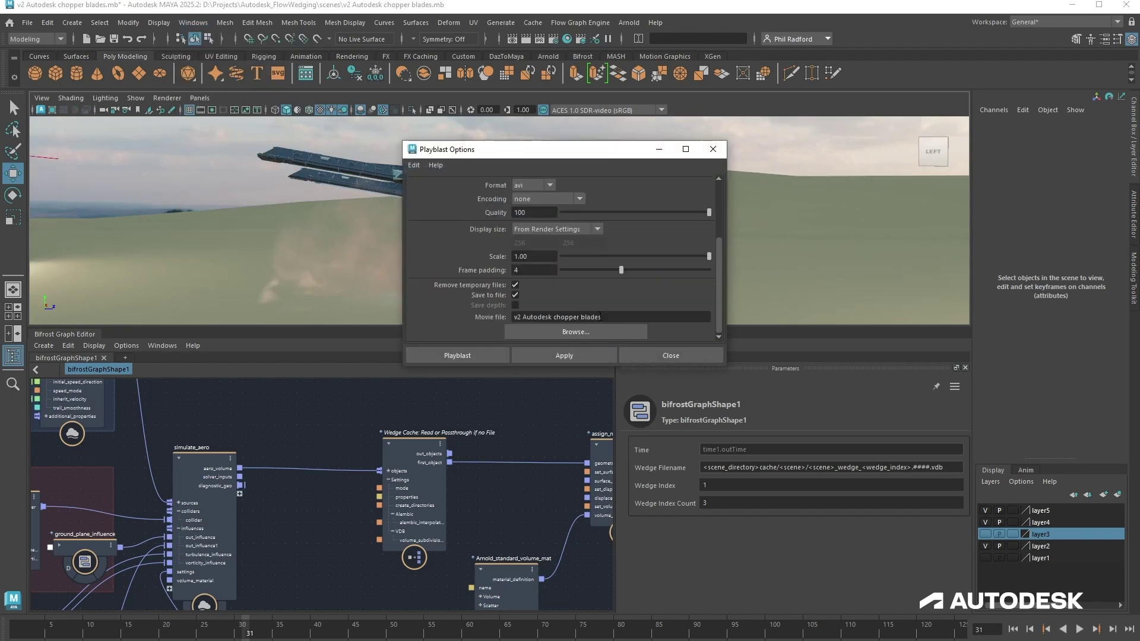
left_click(519, 318)
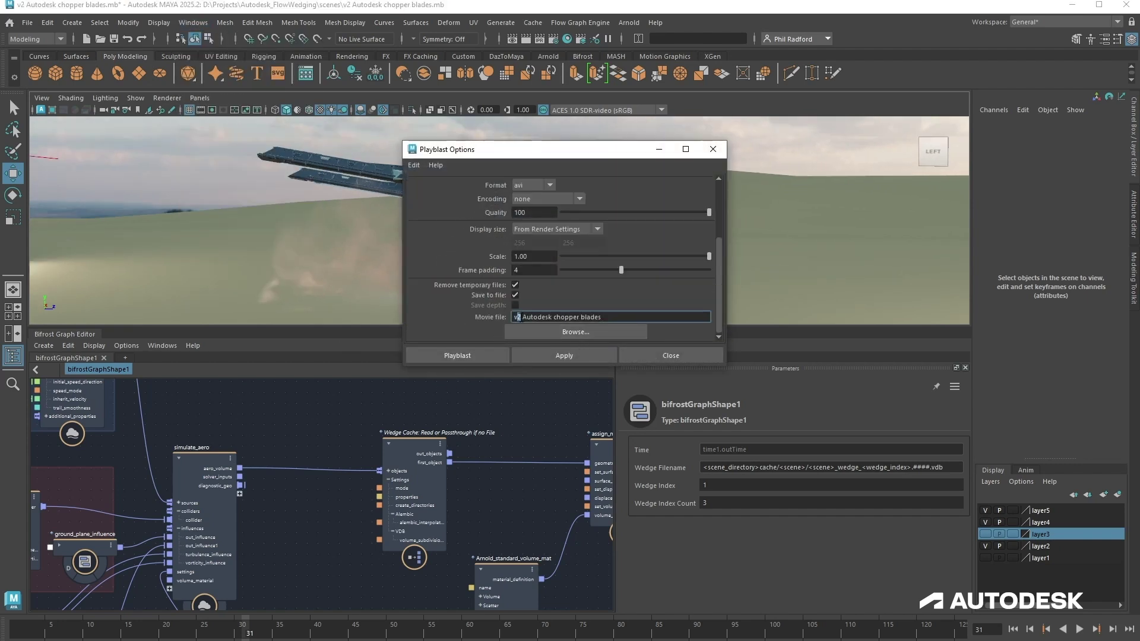
double_click(518, 318)
type("wedge 1")
Set the playblast end time to 50 and check the downloaded cache frames in File Explorer.
scroll(675, 269, "up", 3)
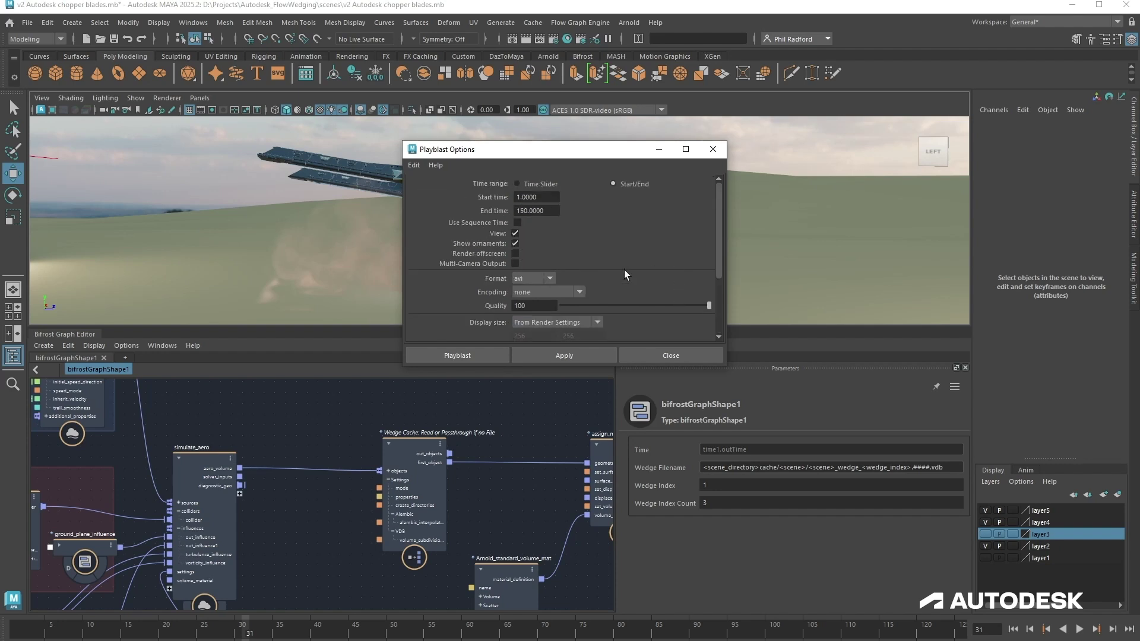
left_click_drag(545, 211, 486, 209)
type("50")
left_click(214, 626)
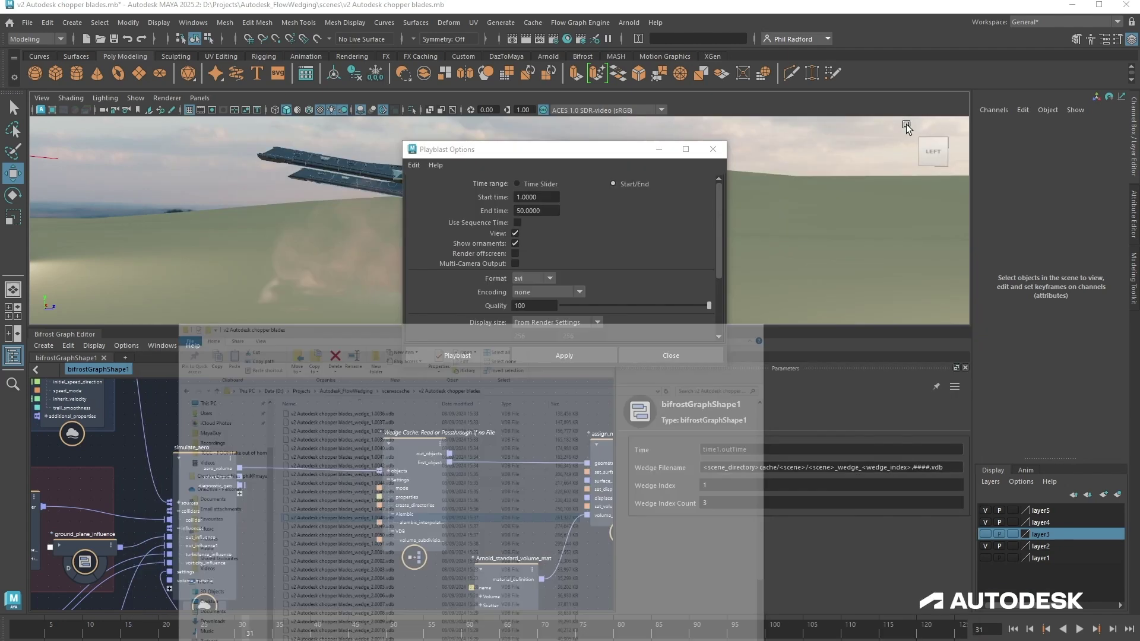
Create the wedge 1 playblast and play the movie on repeat in Media Player.
left_click(572, 358)
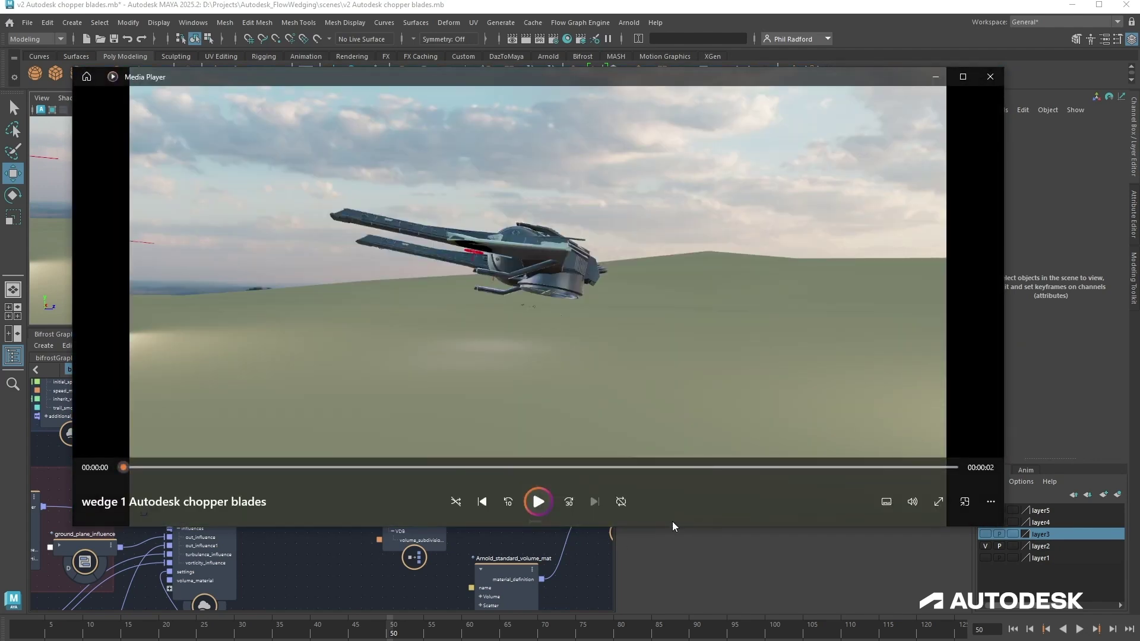
left_click(621, 504)
left_click(528, 505)
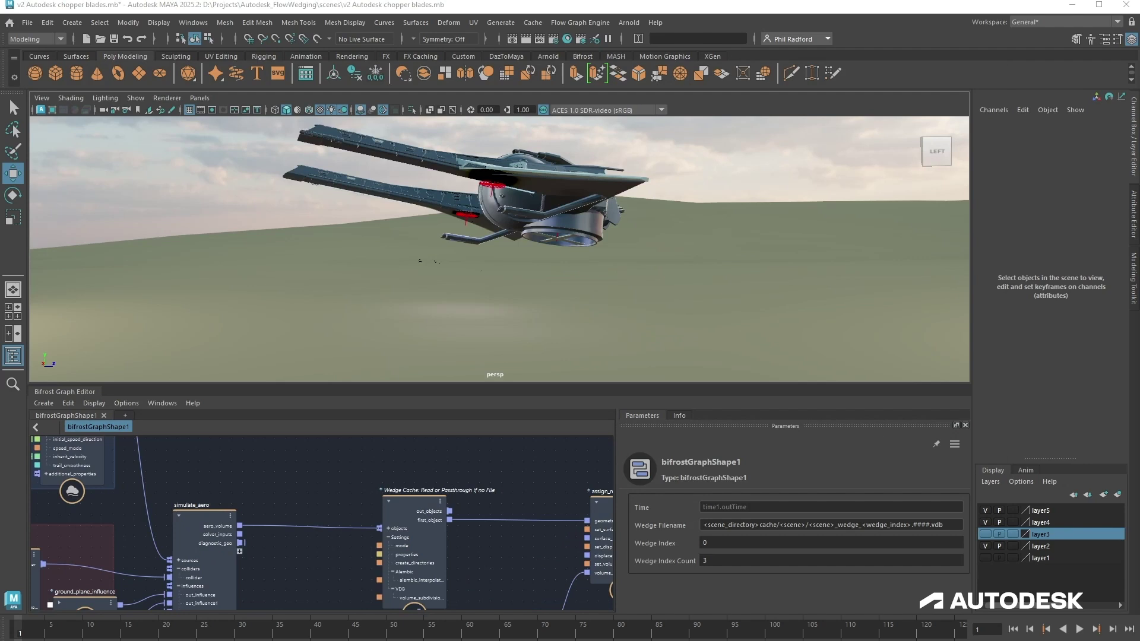
Check the wedge 0 job in the Flow Job Monitor and the downloaded wedge 1 and wedge 2 VDB files in File Explorer.
left_click_drag(302, 89, 414, 122)
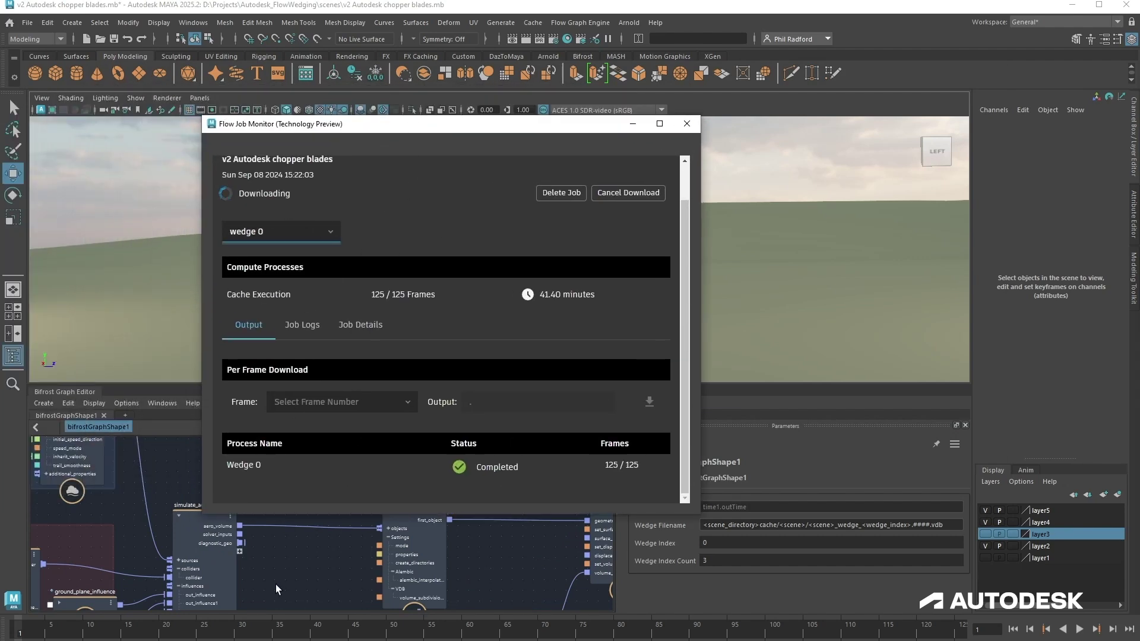
left_click(217, 623)
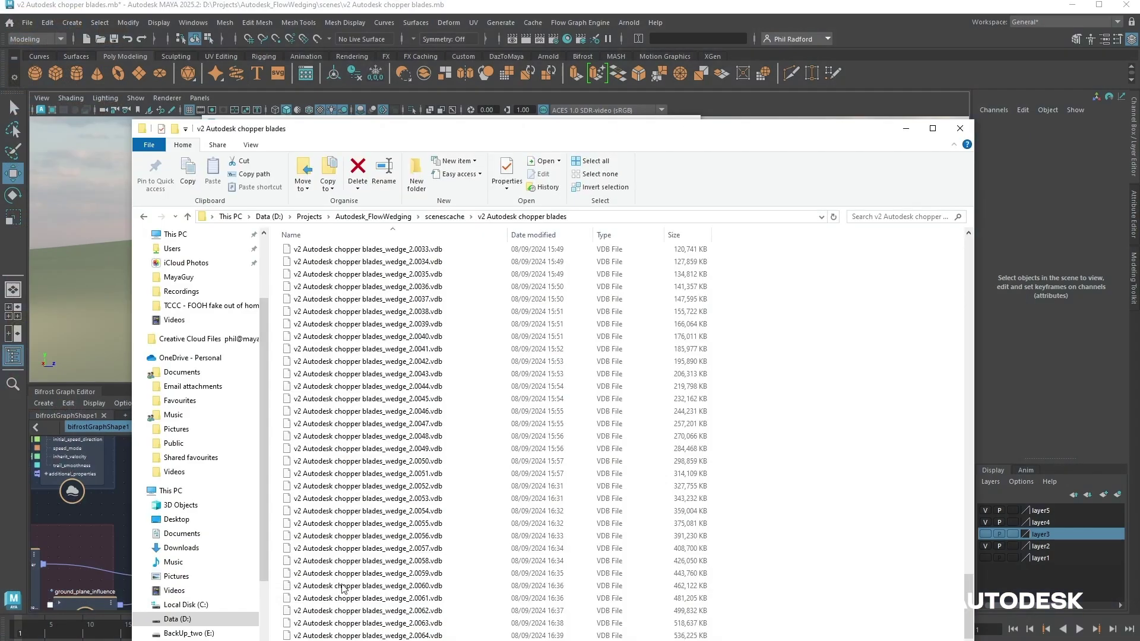
scroll(468, 432, "down", 1)
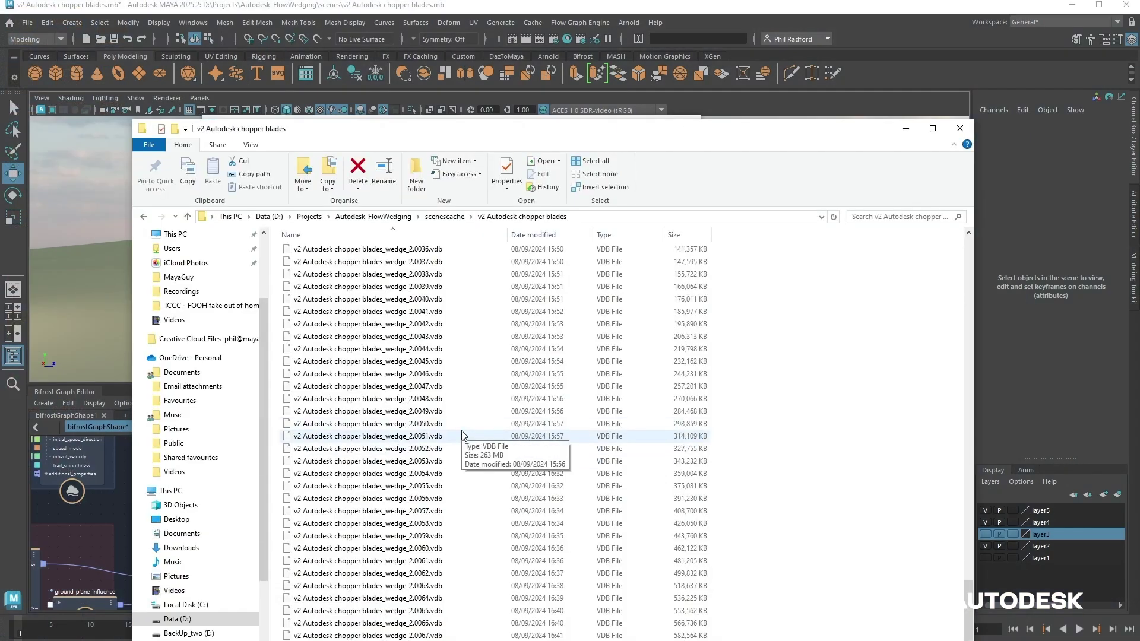
scroll(463, 435, "up", 16)
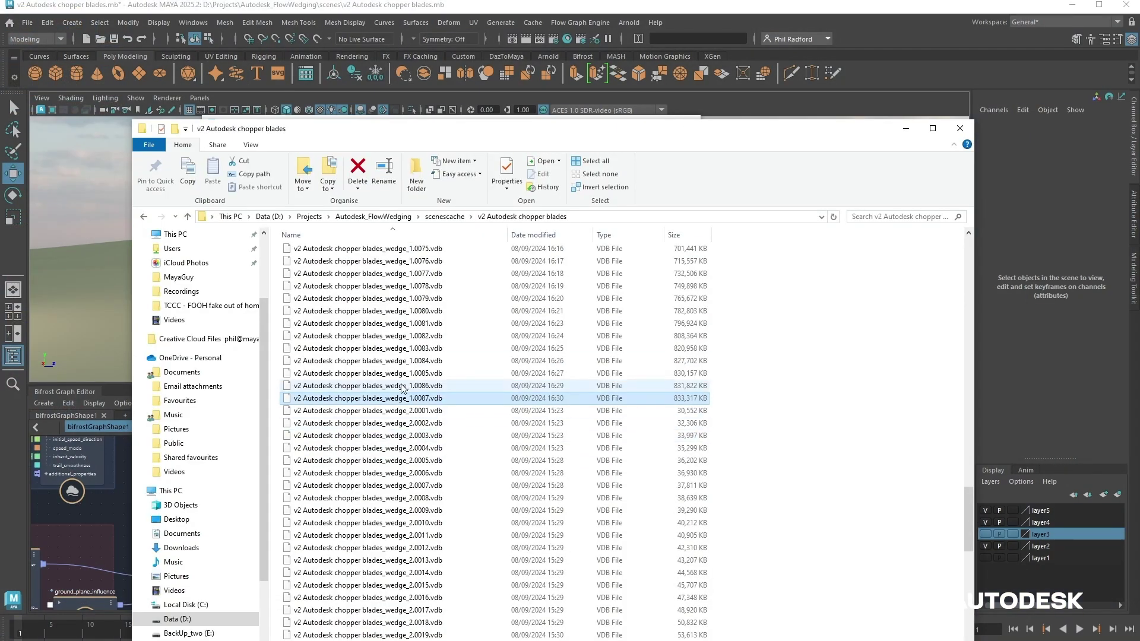
left_click(404, 386)
left_click(410, 374)
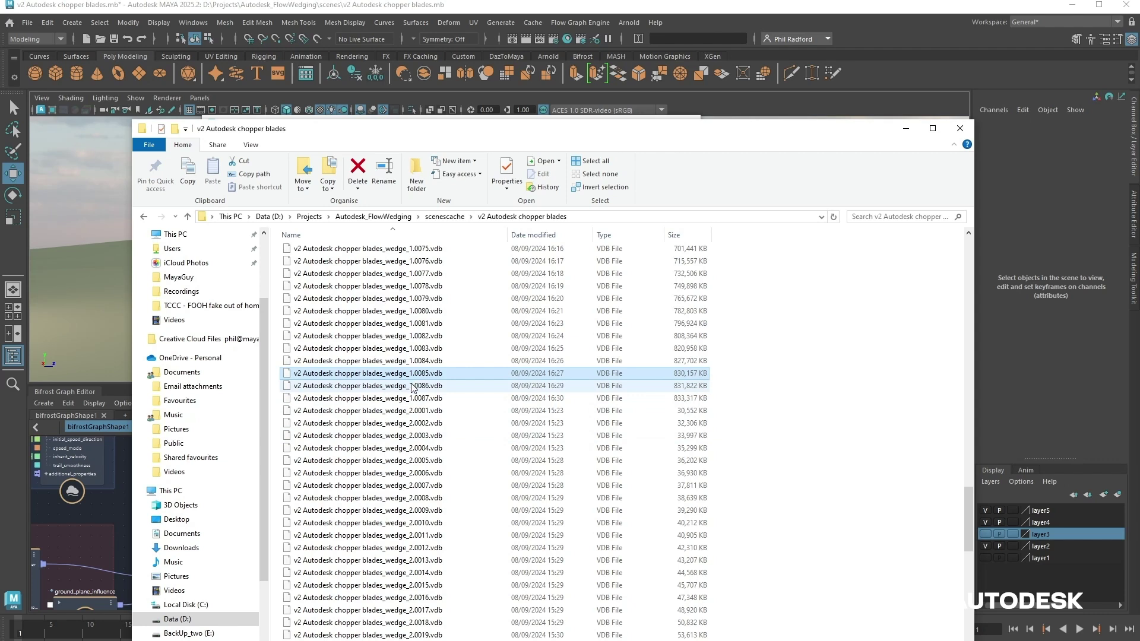
left_click(414, 386)
left_click(414, 398)
left_click(414, 374)
left_click(411, 360)
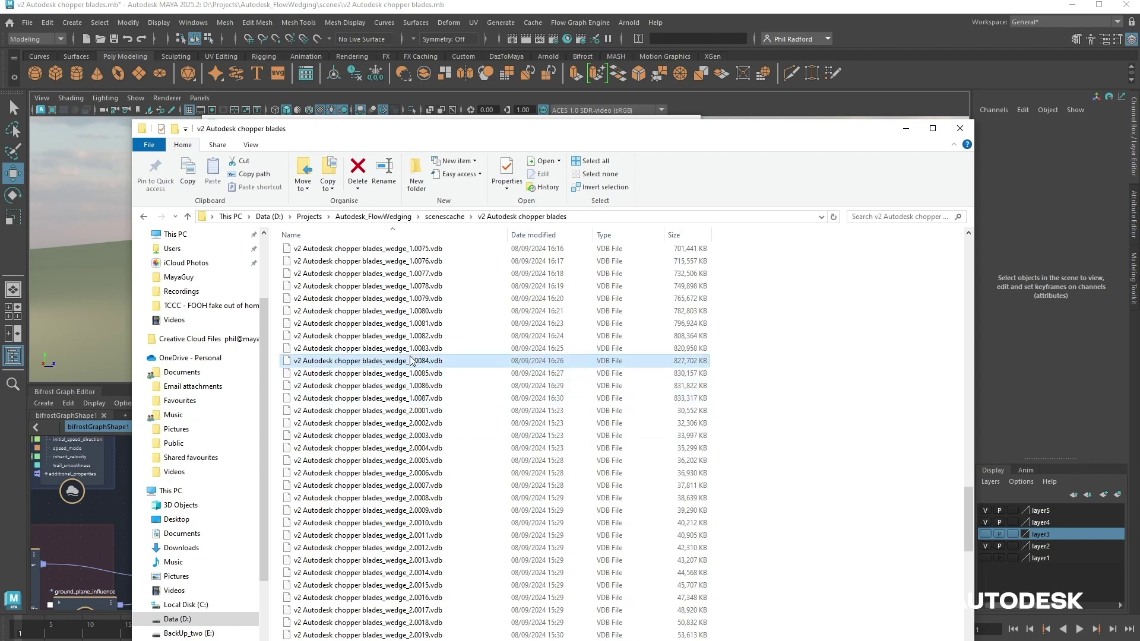
left_click(409, 385)
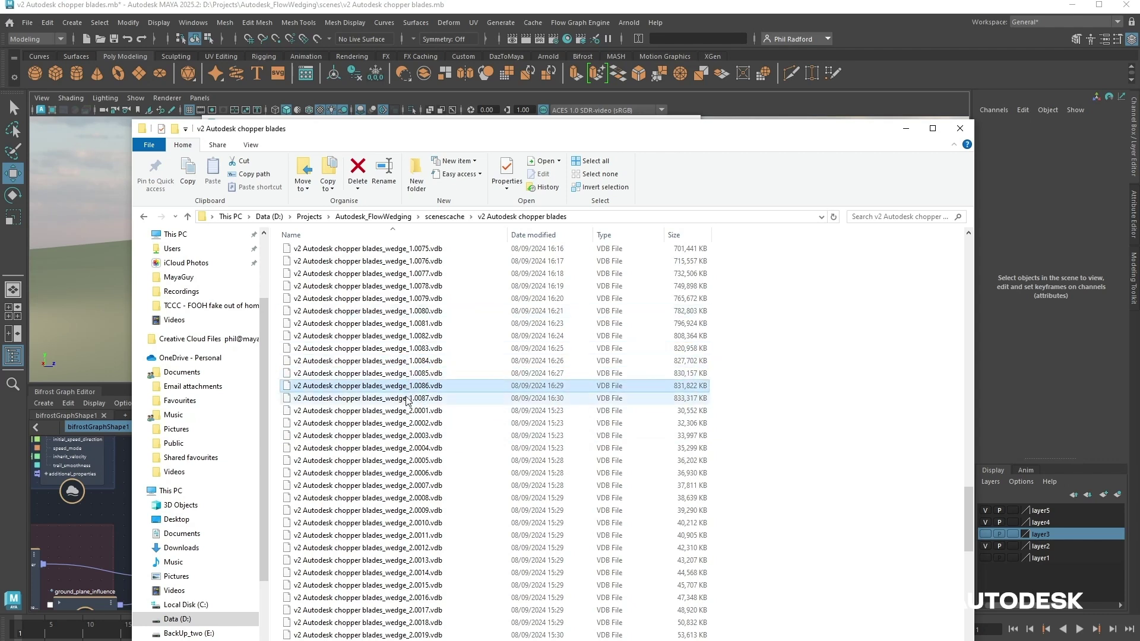
left_click(407, 399)
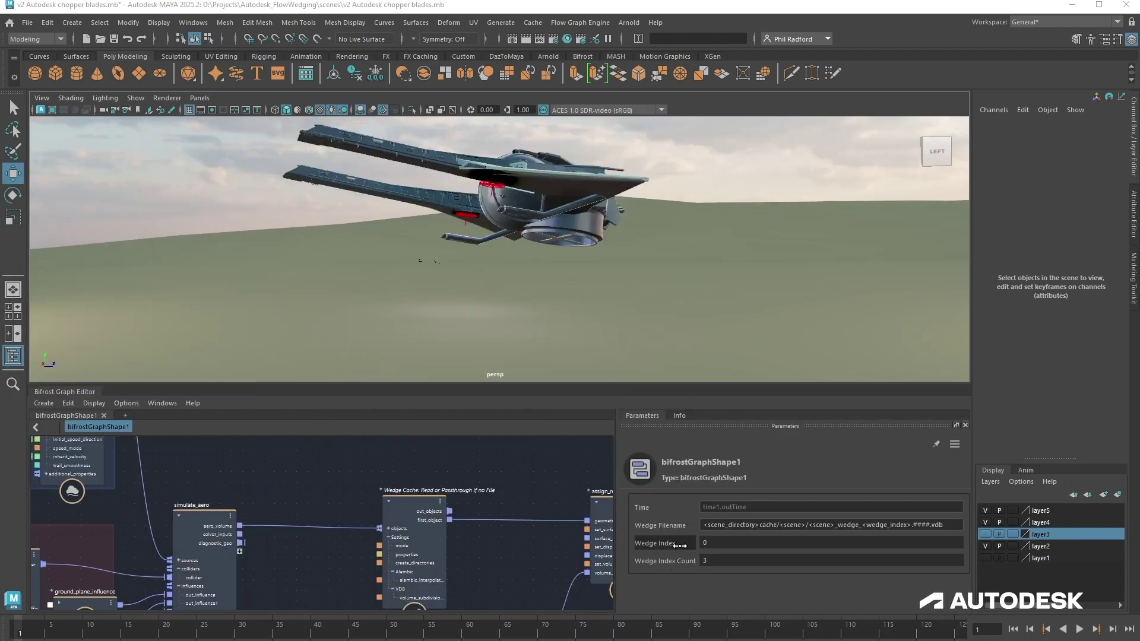
Preview the wedge 0 dust at frame 50, and set the Wedge Index to 1 to replay it from the start.
left_click(392, 634)
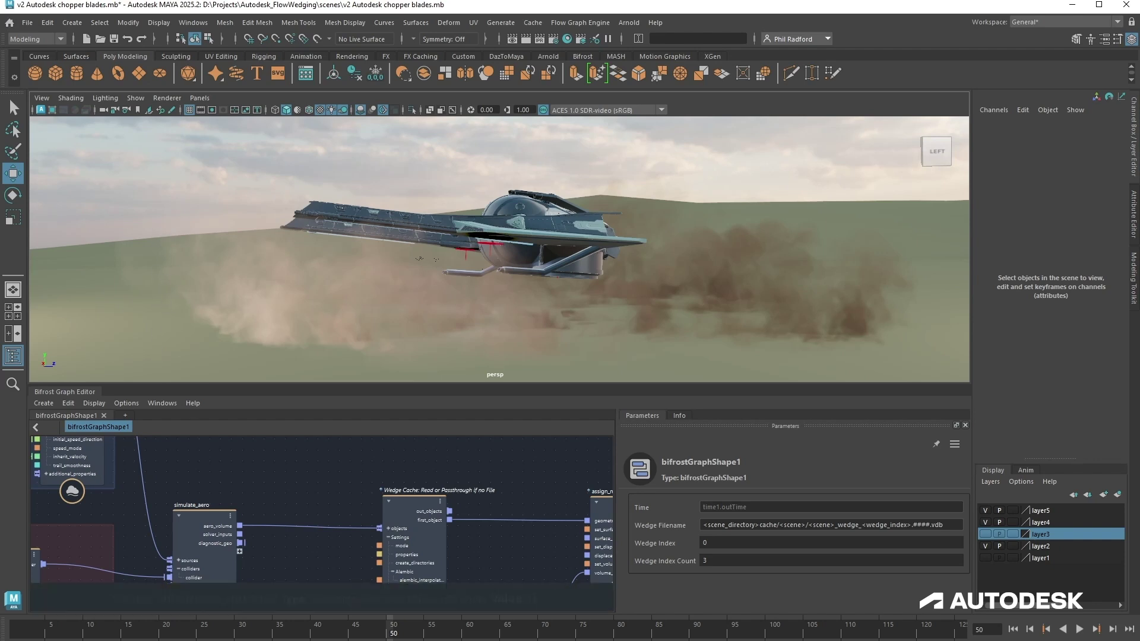
left_click(740, 544)
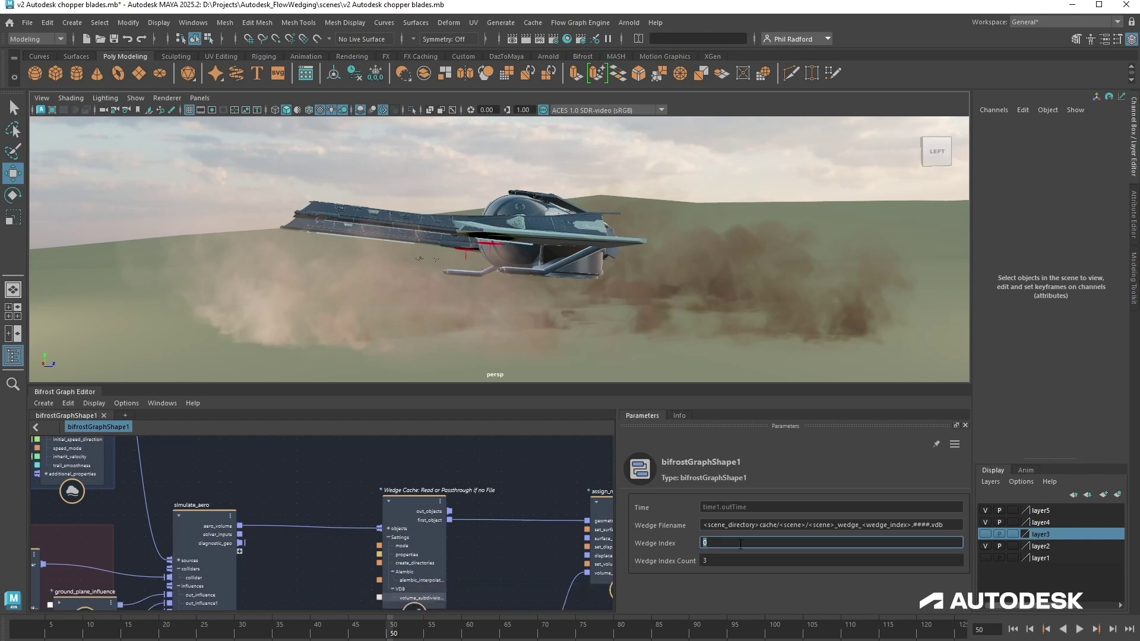
type("1")
key("Return")
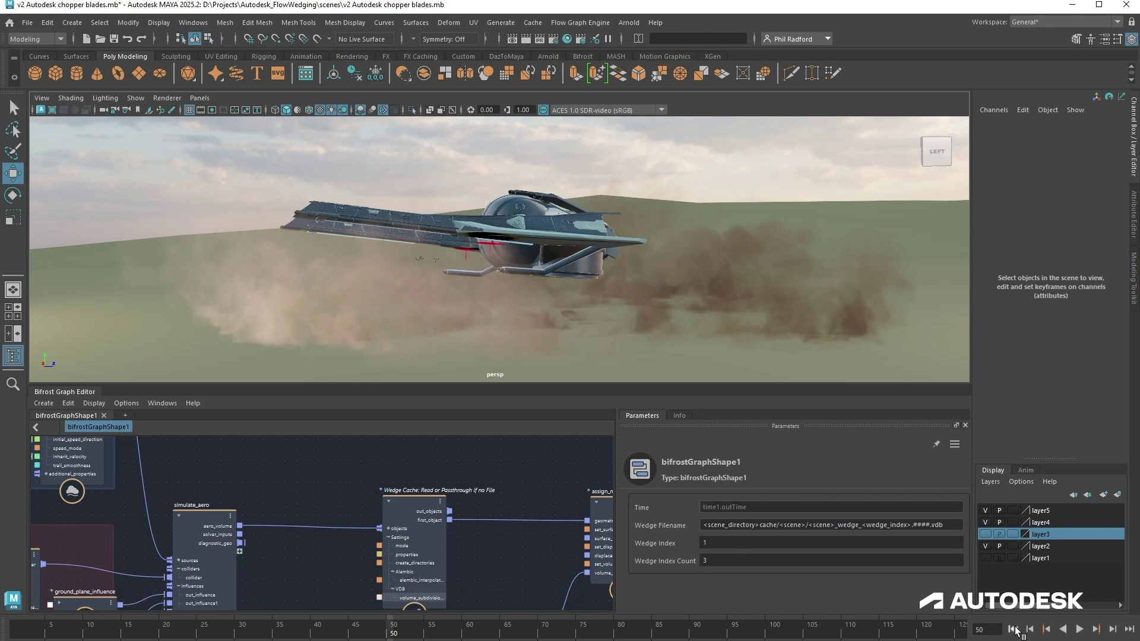
left_click(1012, 629)
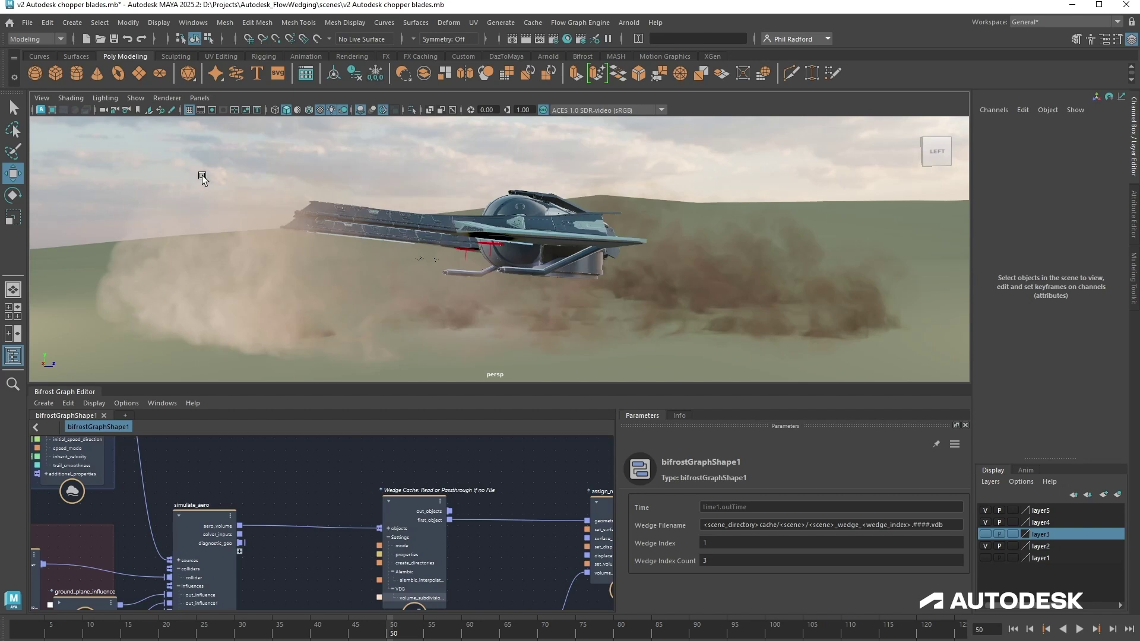
Set the Wedge Index to 2 and preview the dust from frame 1 to frame 50.
left_click(720, 542)
key("Return")
left_click(20, 633)
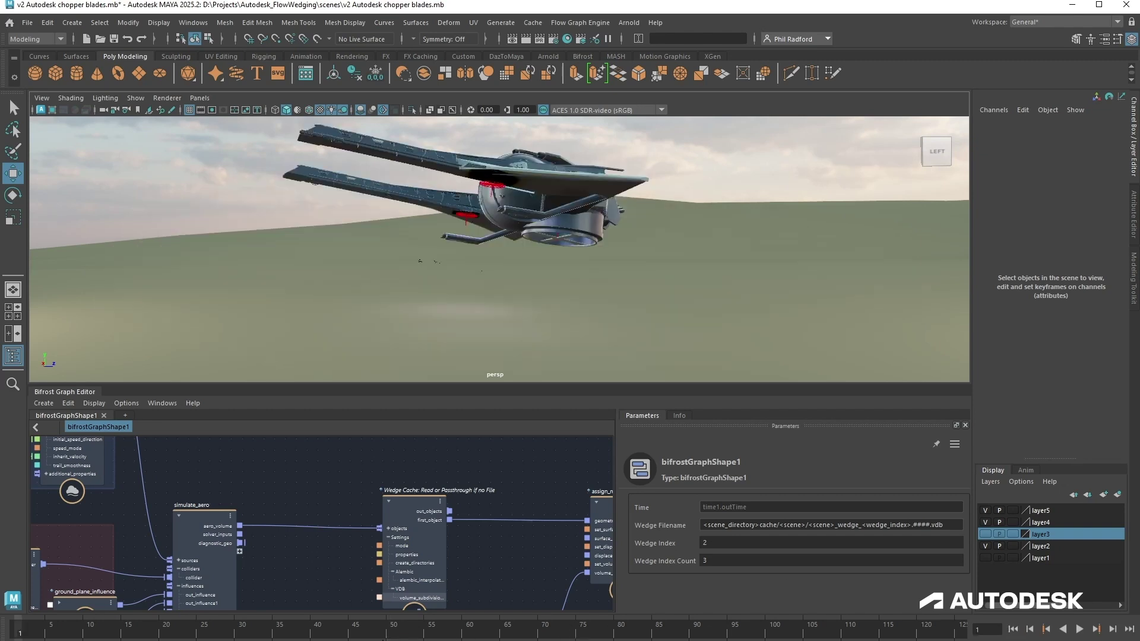
left_click(390, 635)
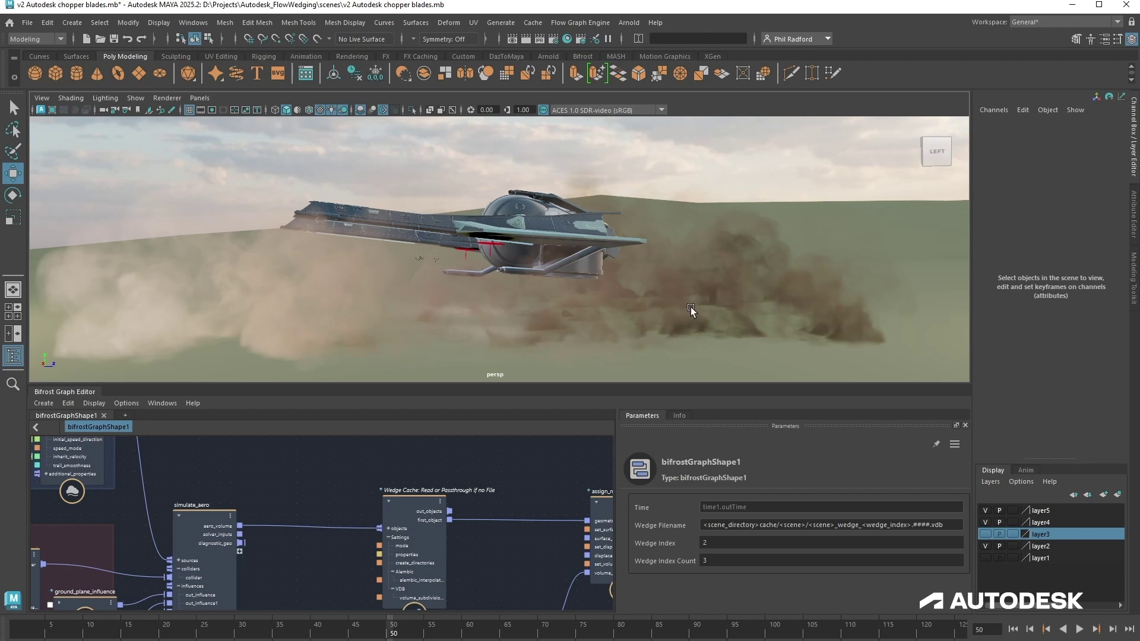
mouse_move(700, 312)
left_mouse_down("alt")
mouse_move(762, 322)
mouse_move(668, 345)
mouse_move(677, 314)
mouse_move(699, 307)
left_mouse_up("alt")
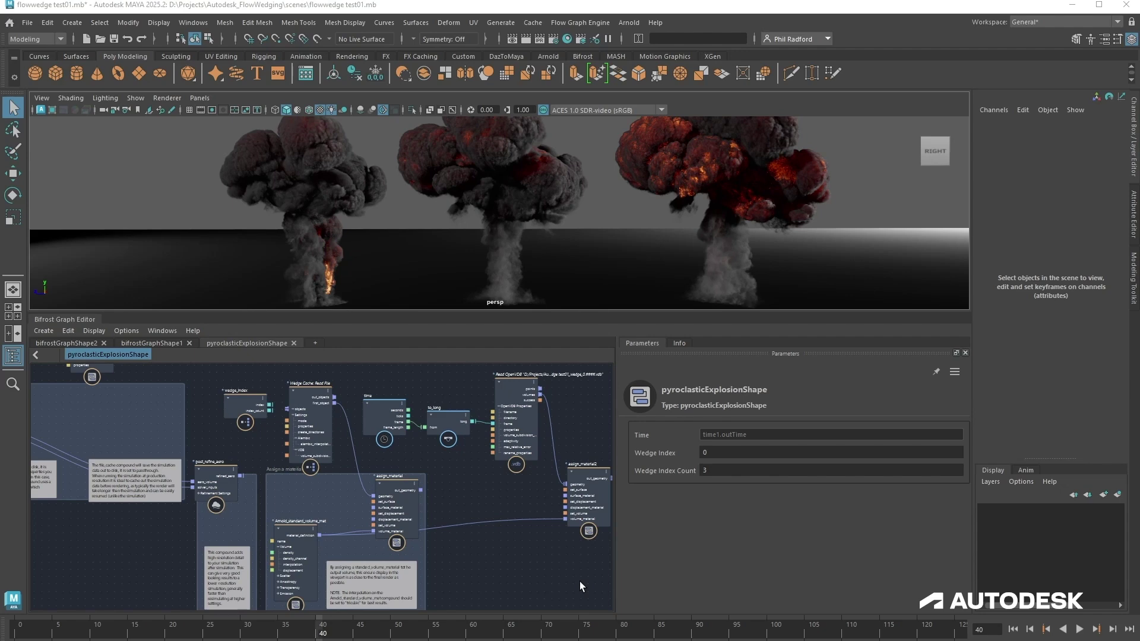
Look through the Fire and Wedging example graphs in the Bifrost Browser and close it.
left_click(193, 22)
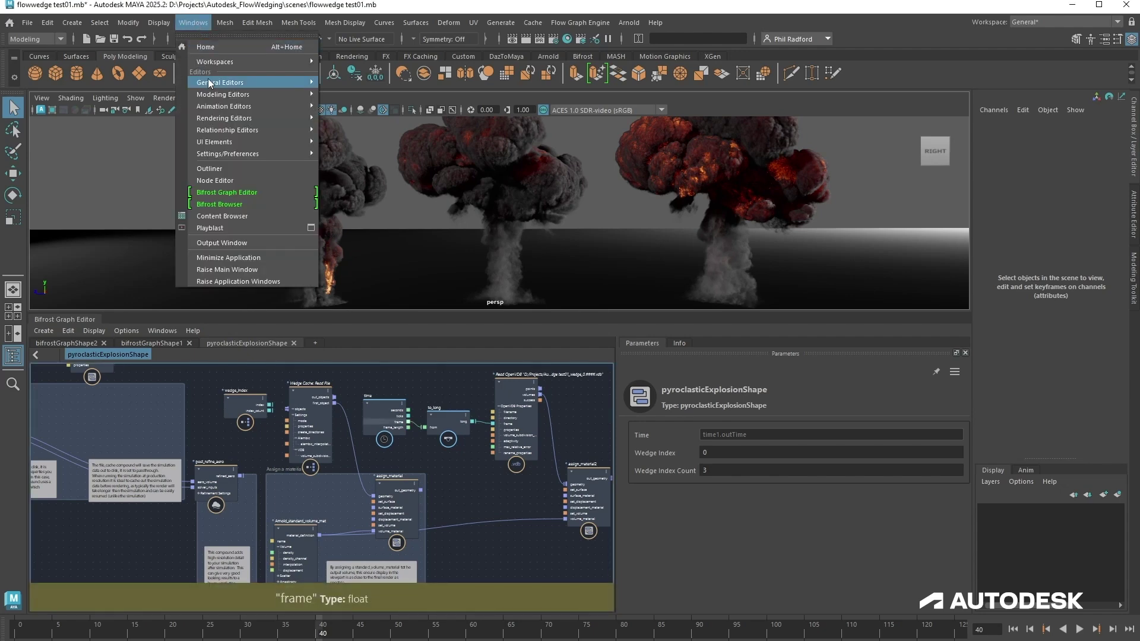
left_click(247, 204)
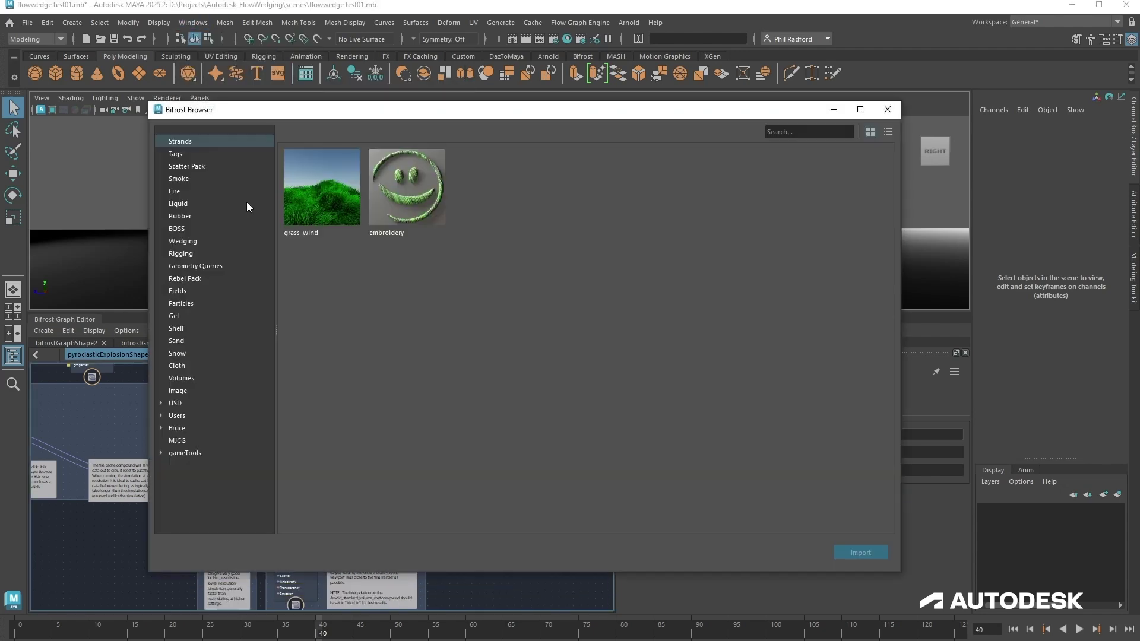
left_click(179, 191)
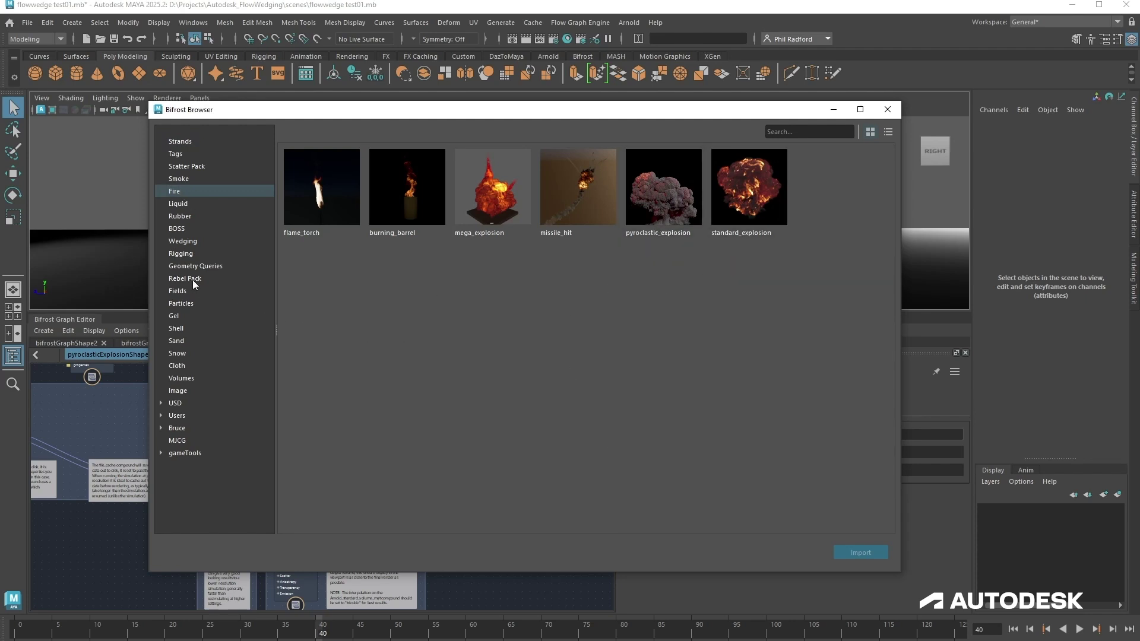
left_click(189, 243)
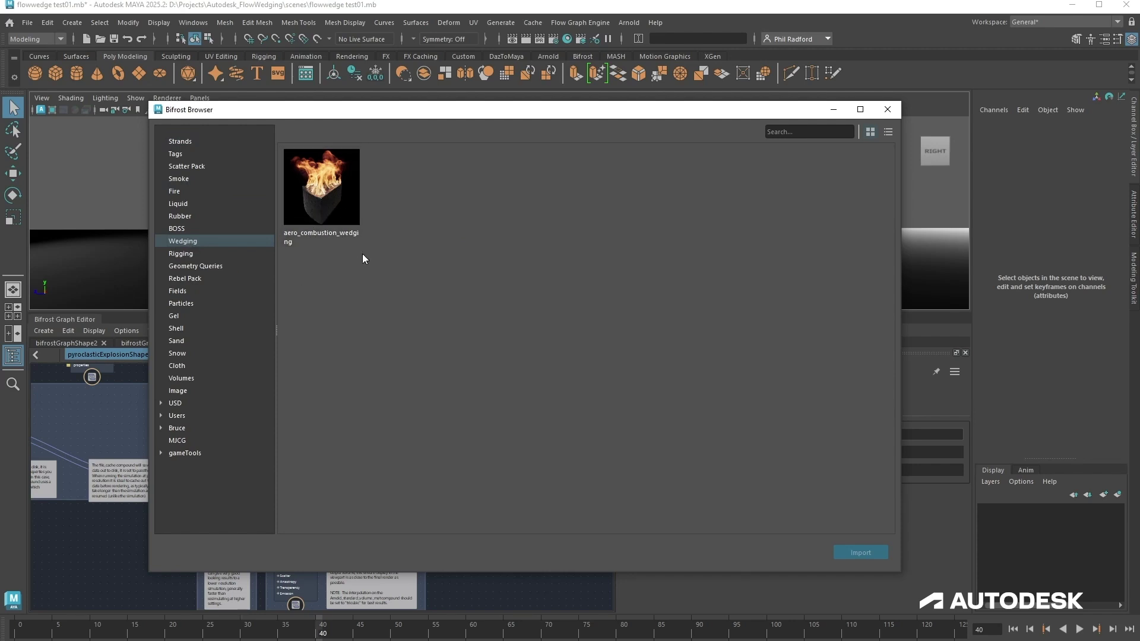
left_click(898, 112)
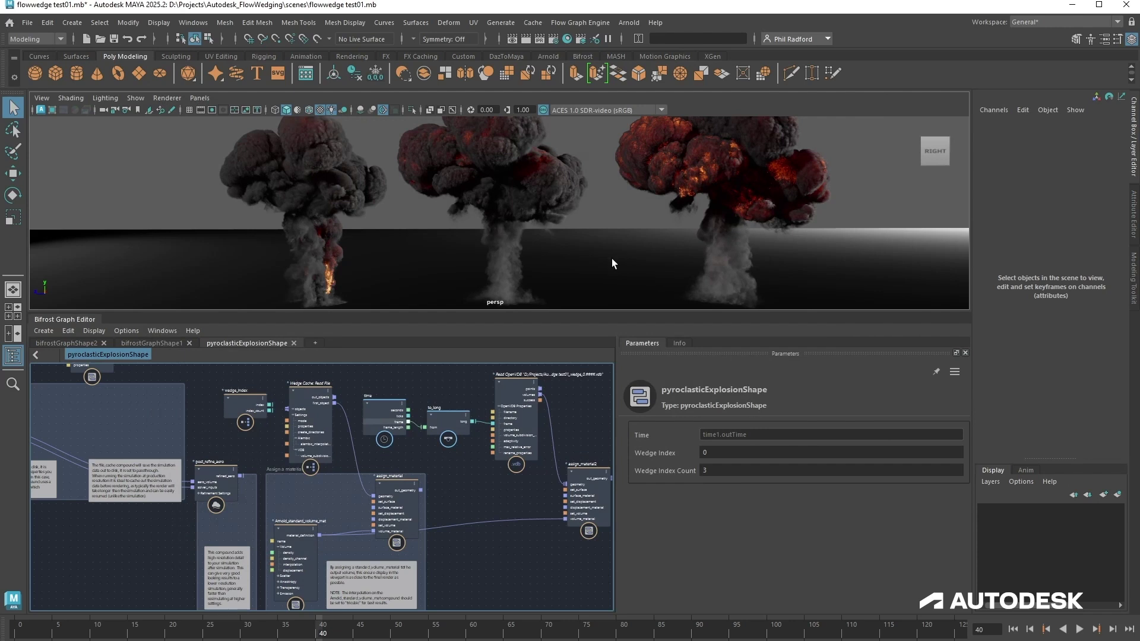
Inspect the start and end values of the wedge_parameter node feeding aero_combustion_settings in the pyroclasticExplosionShape graph.
middle_click_drag(484, 506, 434, 511)
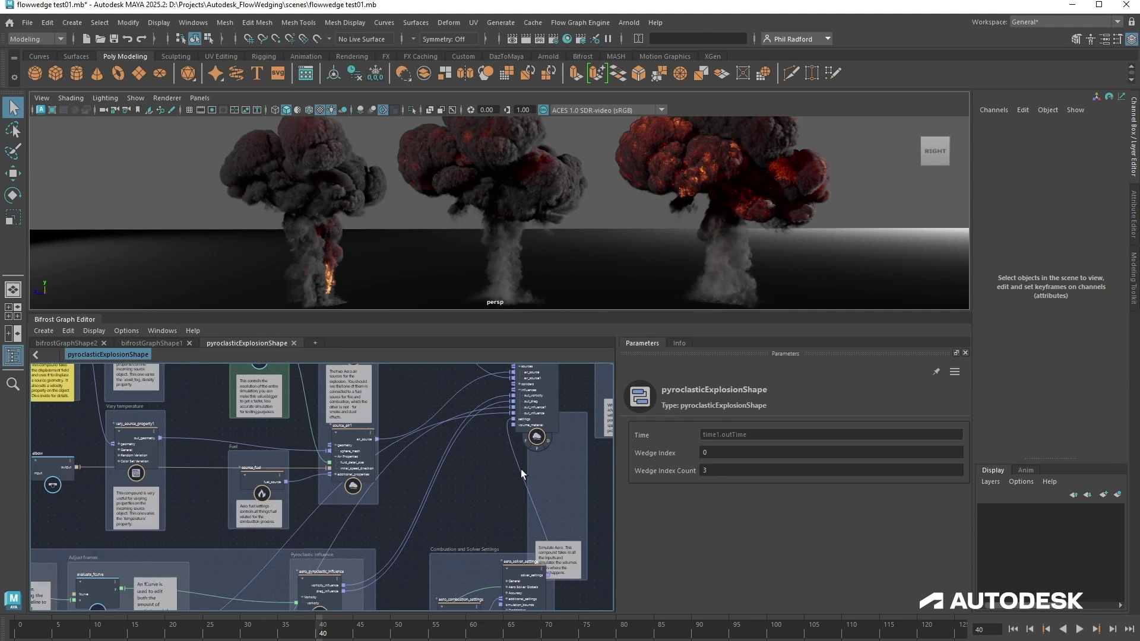
middle_click_drag(325, 507, 415, 491)
scroll(380, 437, "up", 3)
middle_click_drag(379, 438, 370, 494)
left_click(352, 454)
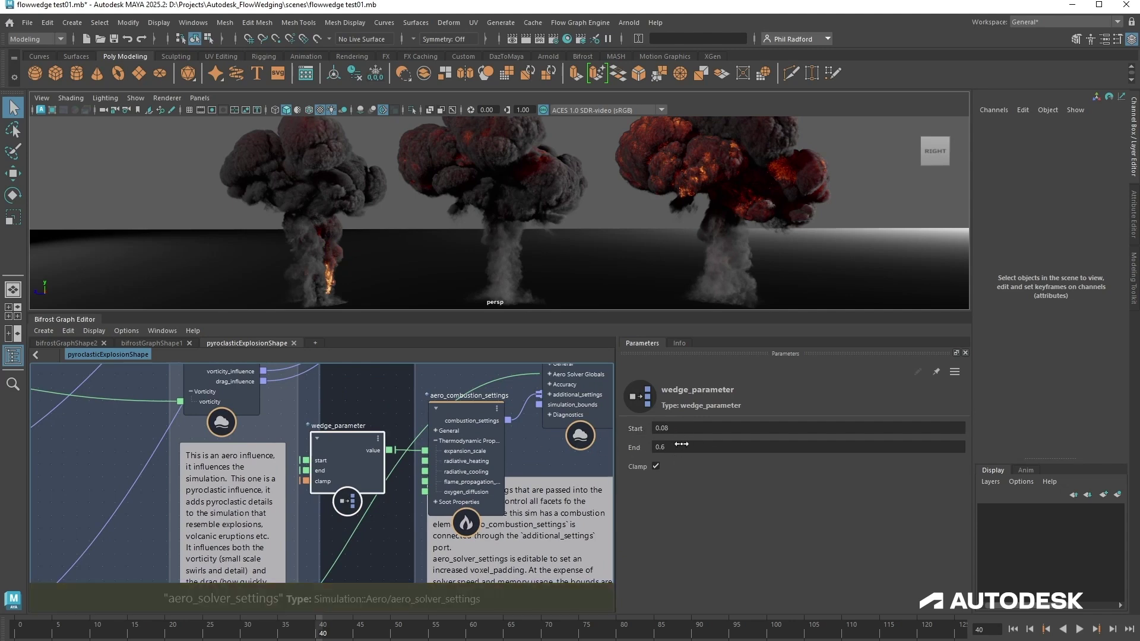
scroll(365, 398, "down", 2)
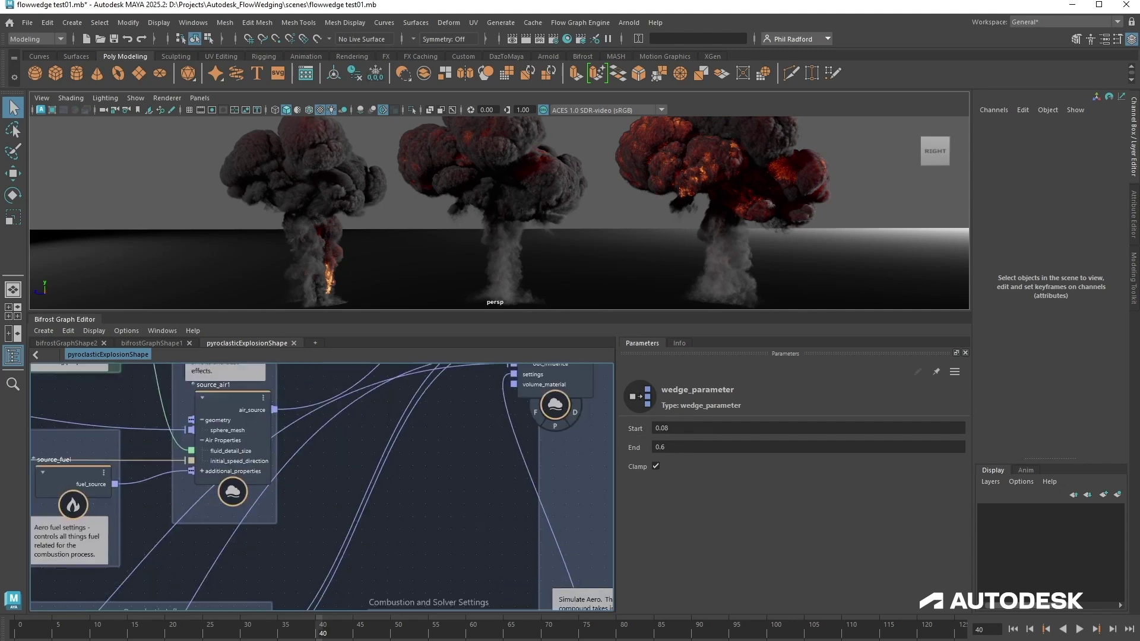
middle_click_drag(365, 398, 336, 585)
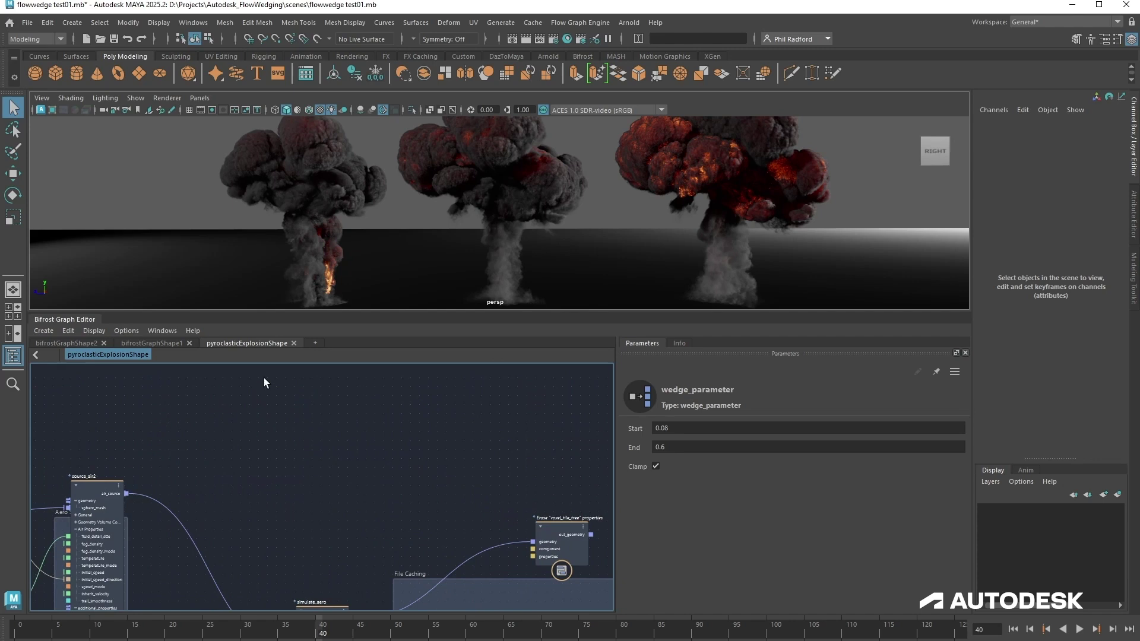
Examine how bifrostGraphShape1 loads the wedge 1 VDB cache, checking the read_OpenVDB, time, to_long and assign_material2 nodes.
left_click(159, 344)
middle_click_drag(148, 439, 138, 517)
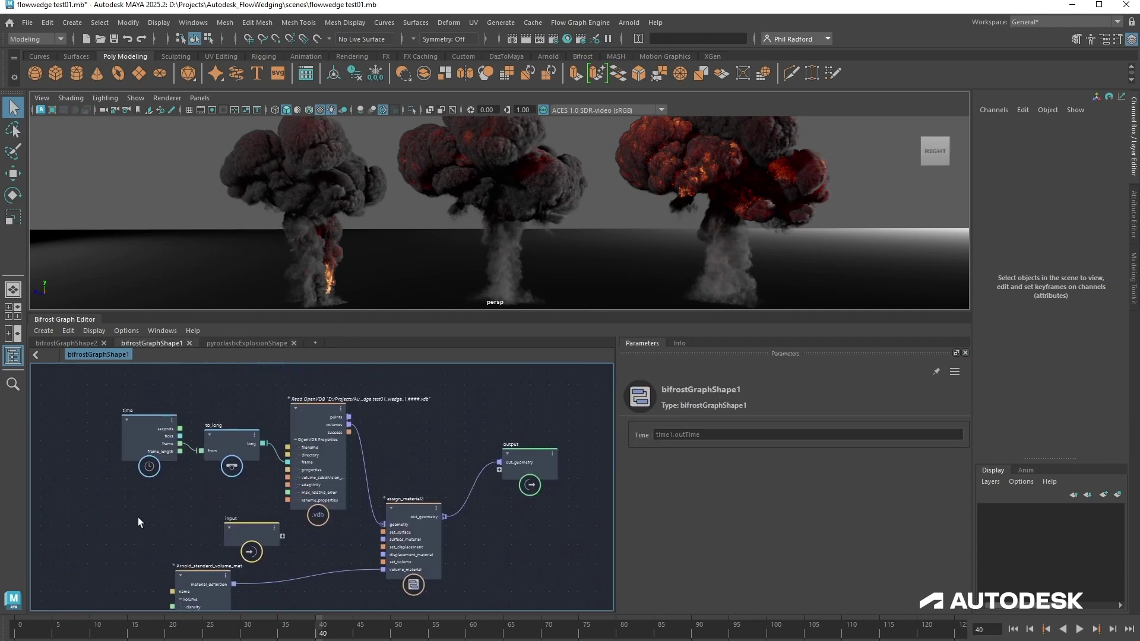
left_click(315, 418)
scroll(374, 414, "up", 3)
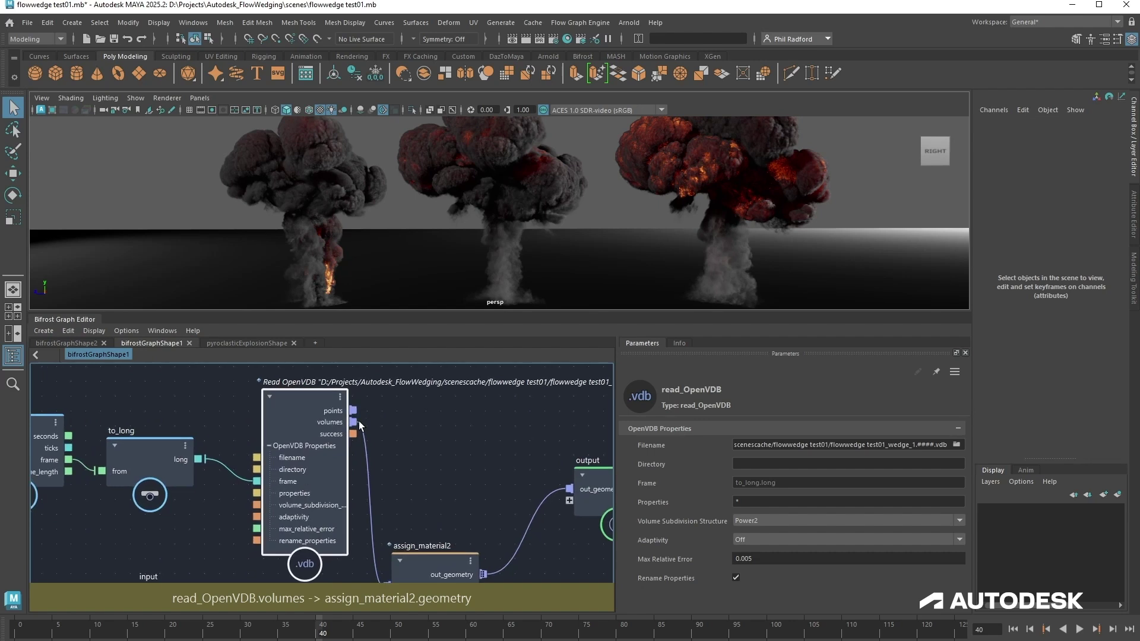
scroll(304, 414, "down", 2)
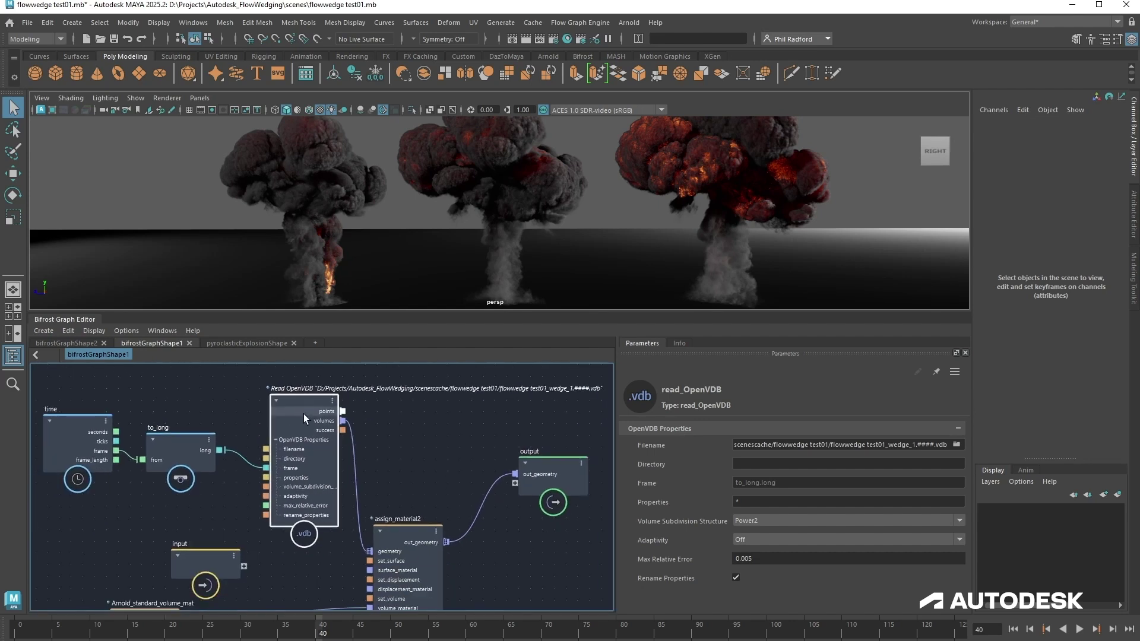
middle_click_drag(386, 436, 428, 436)
left_click(120, 469)
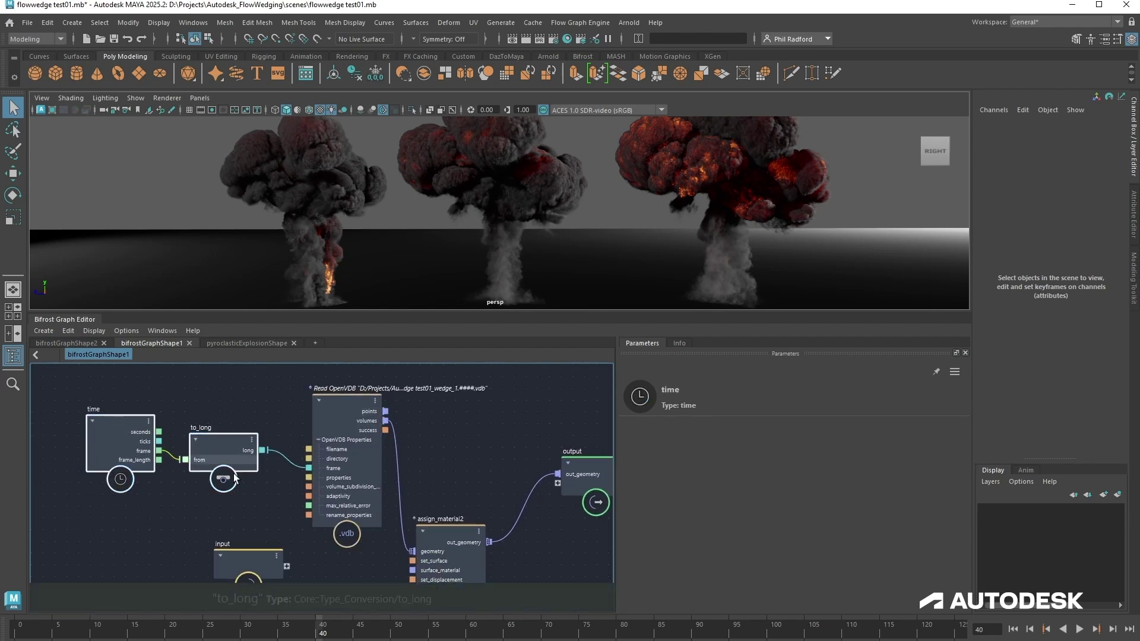
middle_click_drag(394, 589, 277, 520)
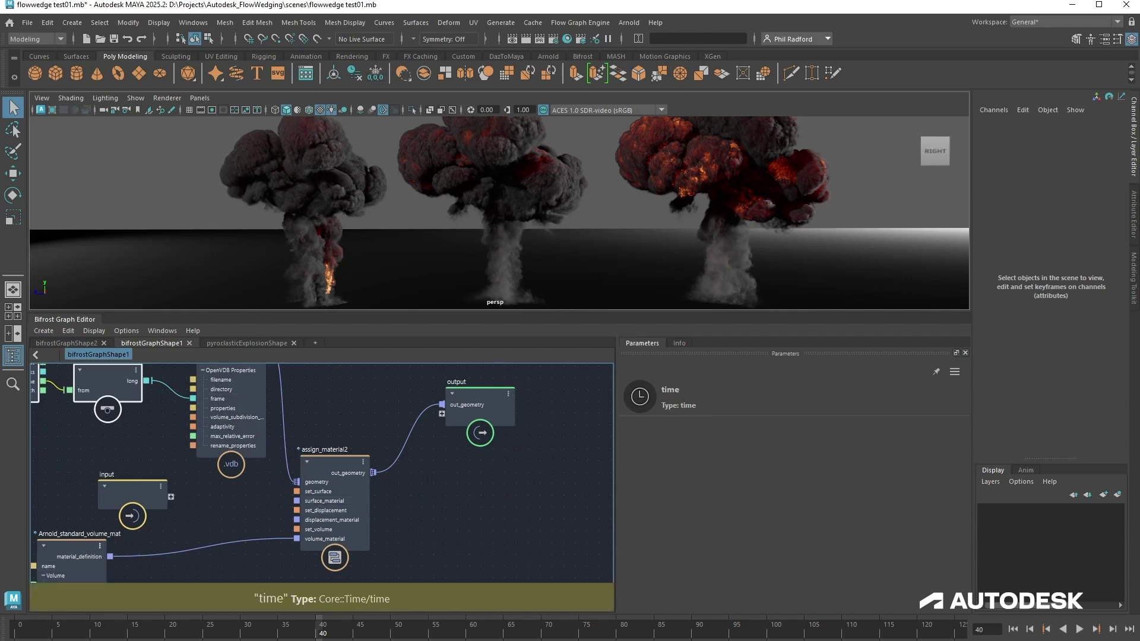
Check the placement of bifrostGraph1 and bifrostGraph2 in the scene with the Move tool, and view all three explosions together.
left_click(13, 356)
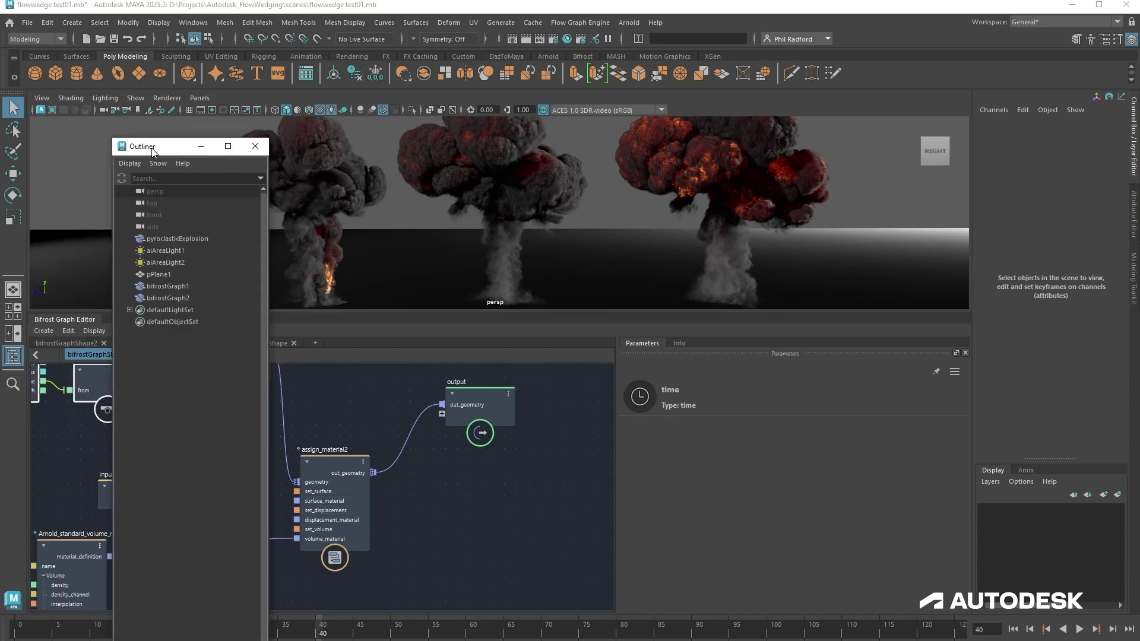
left_click(168, 286)
key("w")
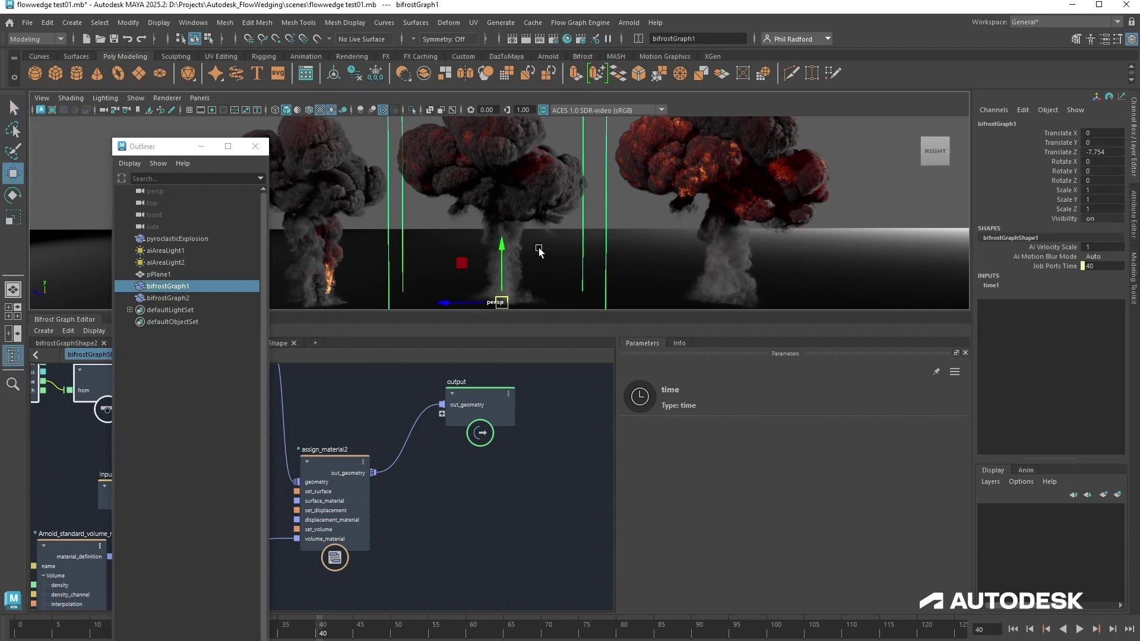
mouse_move(445, 310)
left_mouse_down()
mouse_move(460, 310)
mouse_move(445, 310)
left_mouse_up()
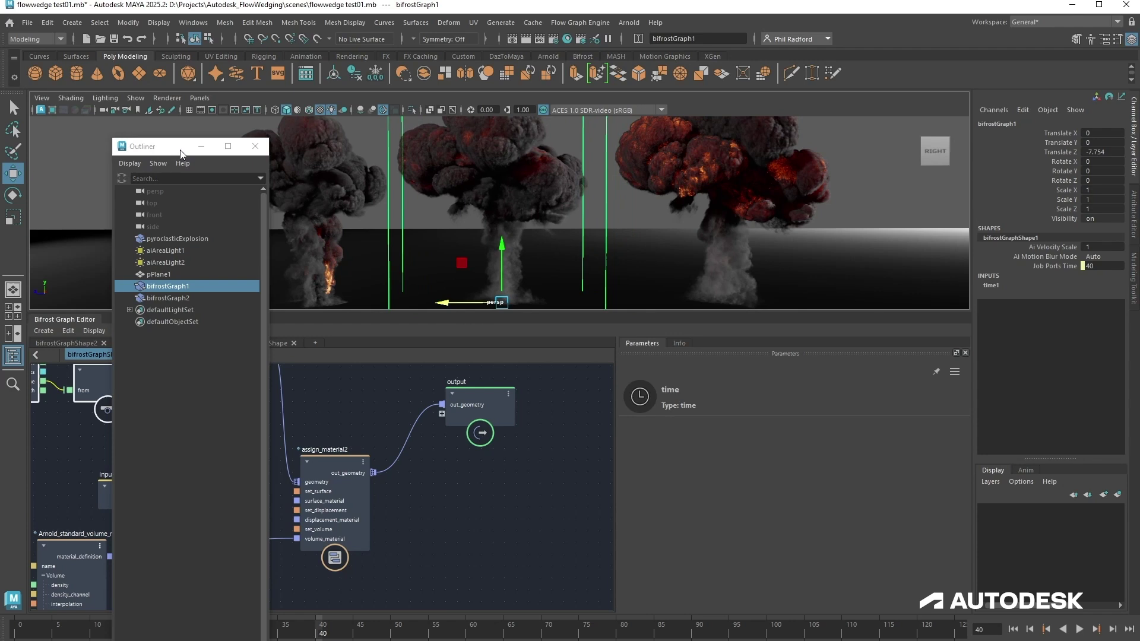
left_click(861, 189)
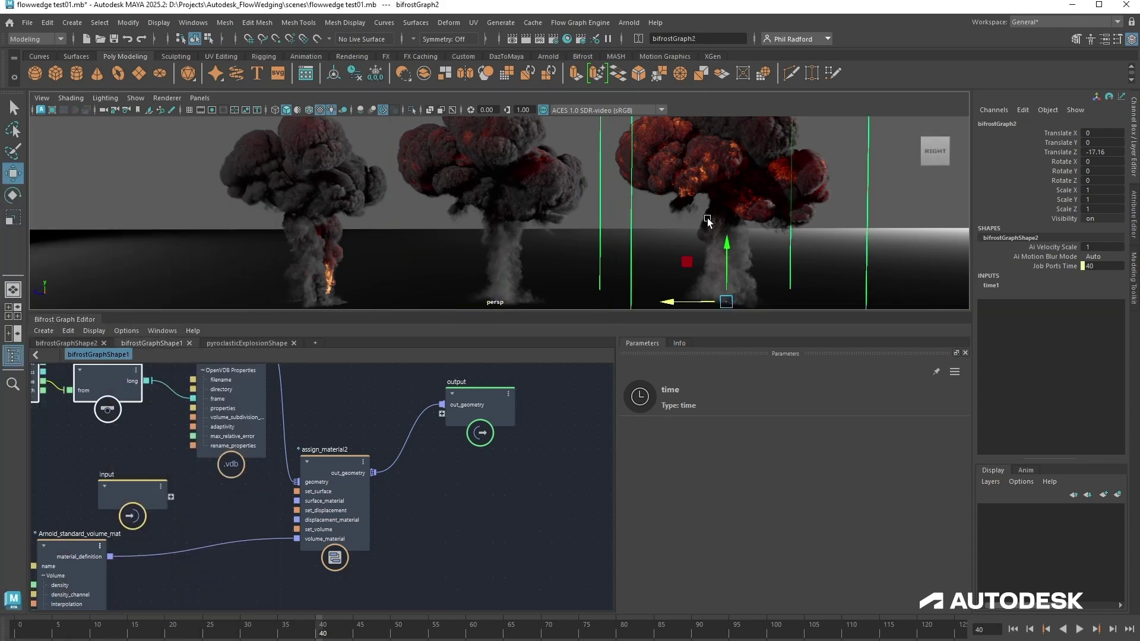
right_click_drag(708, 220, 812, 177, "alt")
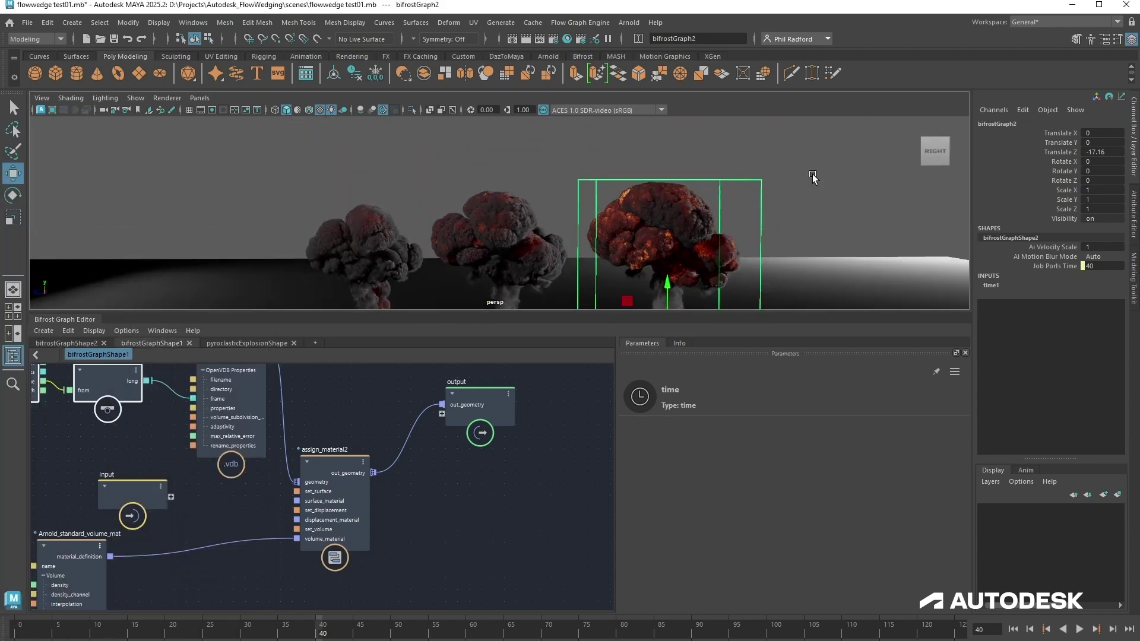
left_click(812, 177)
left_click_drag(787, 255, 754, 212, "alt")
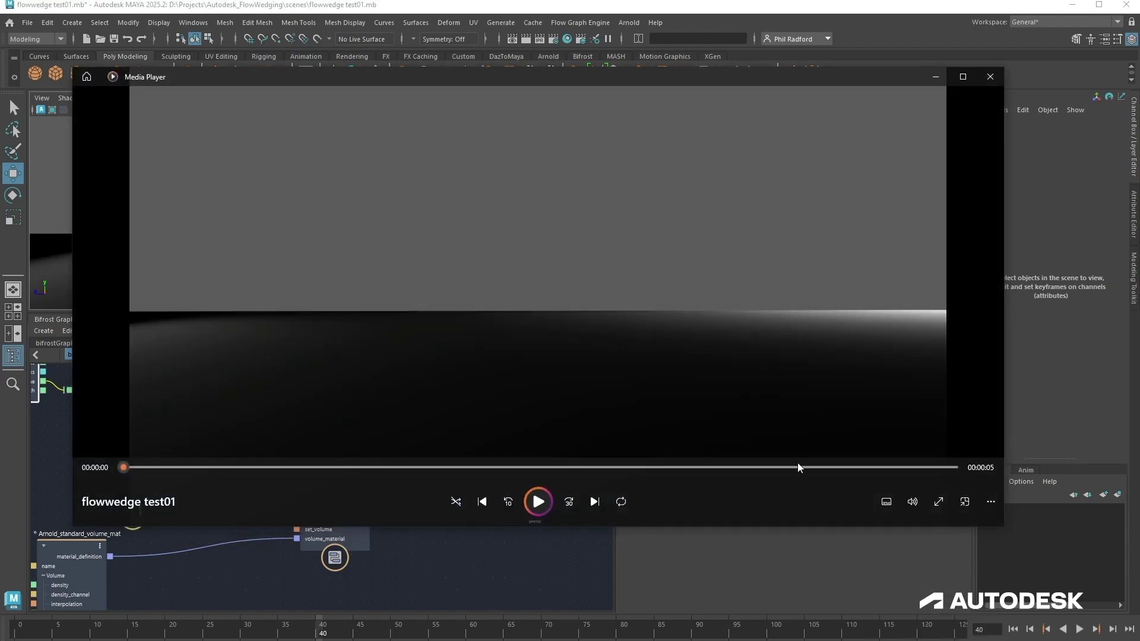
Play the flowwedge test01 video of the three explosions in a maximized Media Player, and minimize the player.
left_click(540, 503)
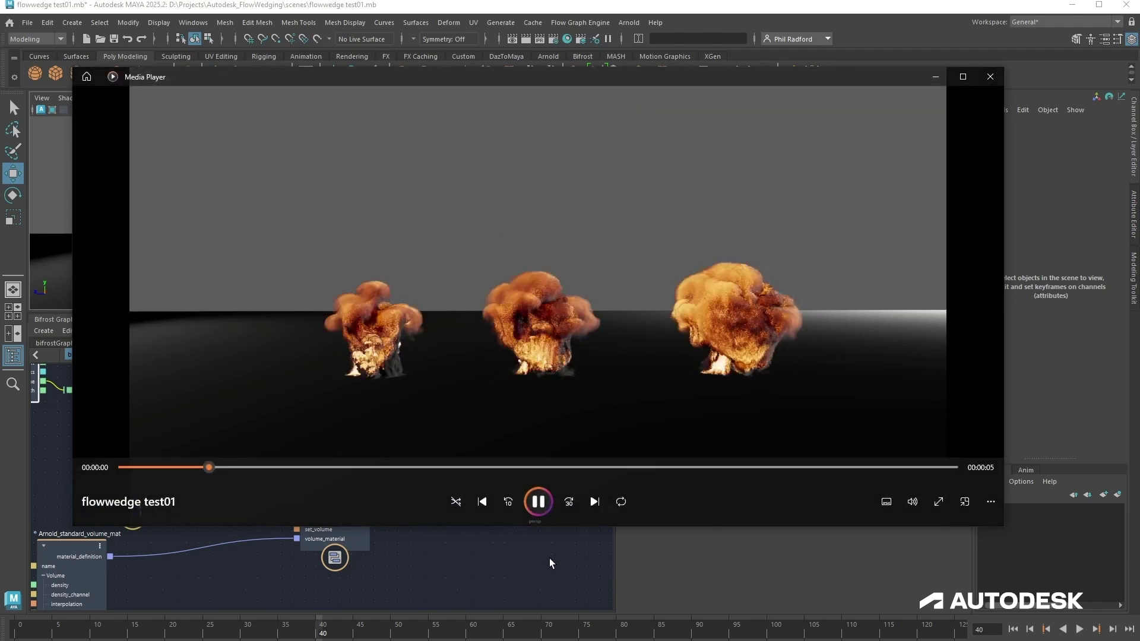
key("super+Up")
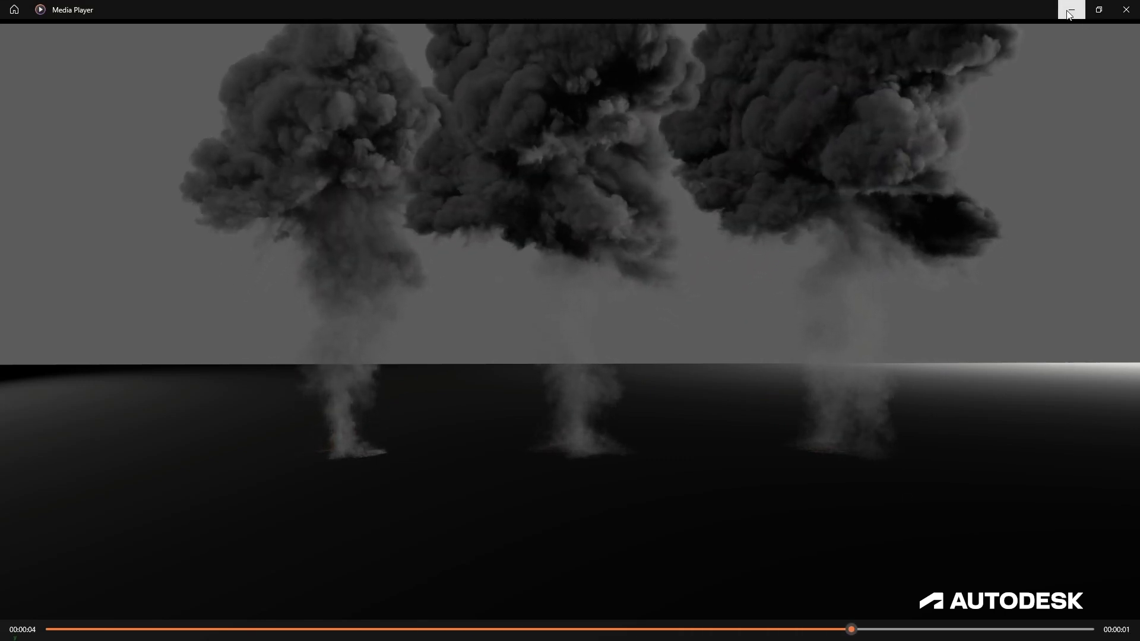
left_click(1067, 13)
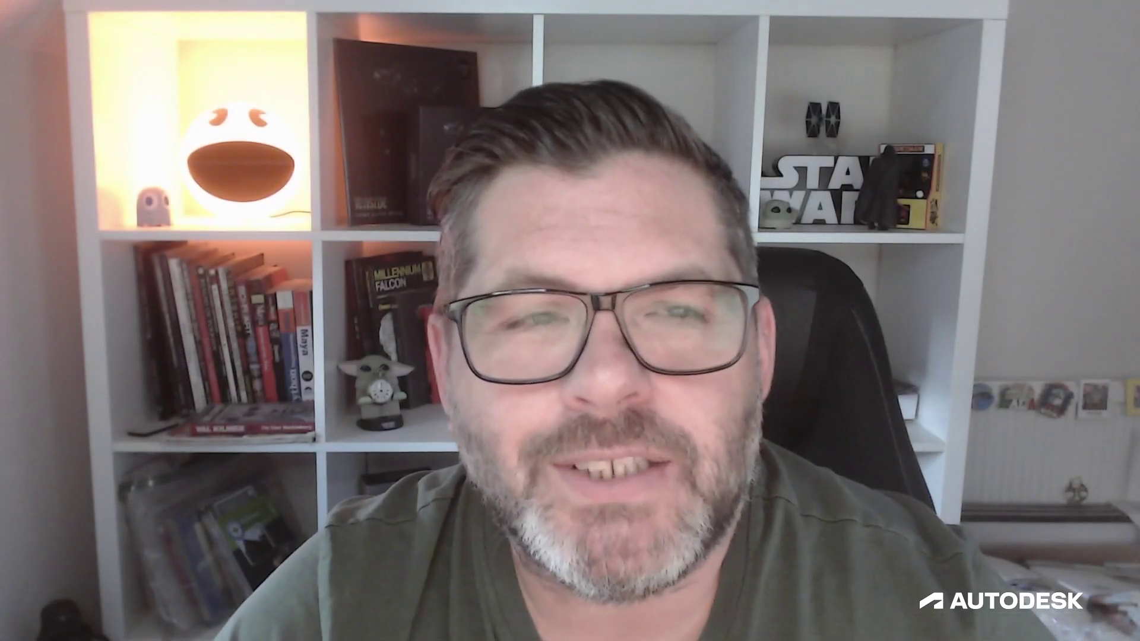